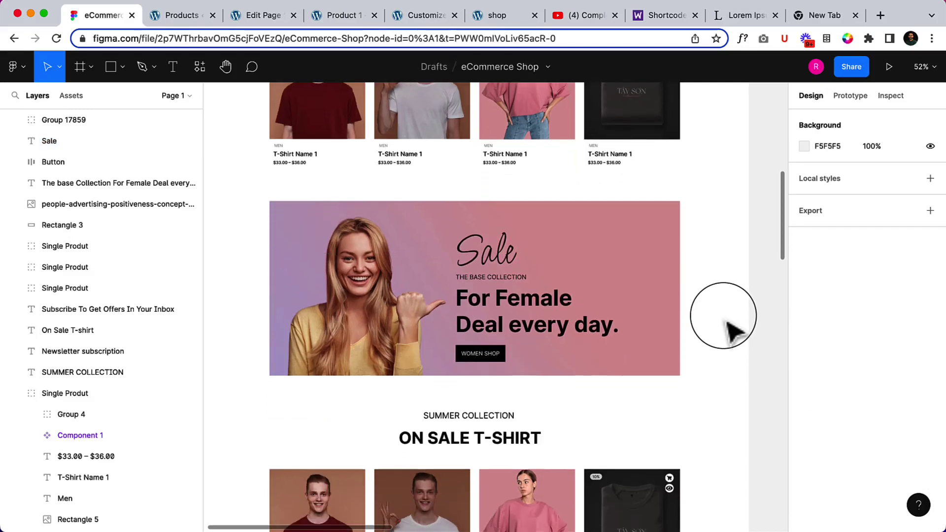
- Insert a two-column Container block below the shortcode using /conta
scroll(477, 252, "up", 2)
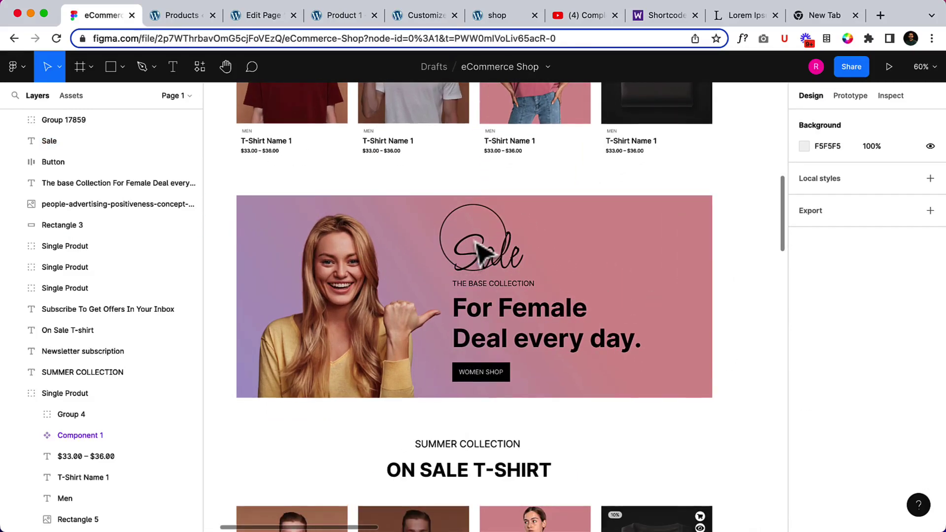
scroll(471, 223, "down", 4)
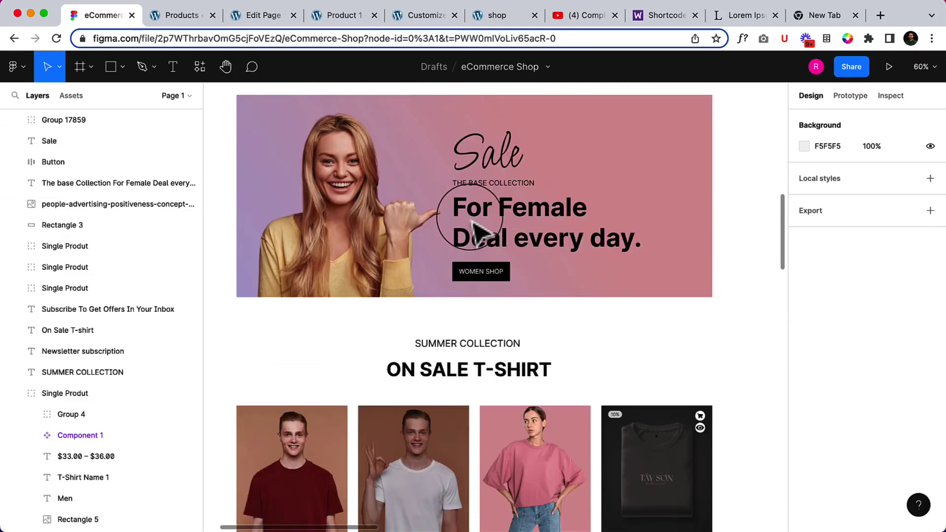
scroll(317, 175, "down", 2)
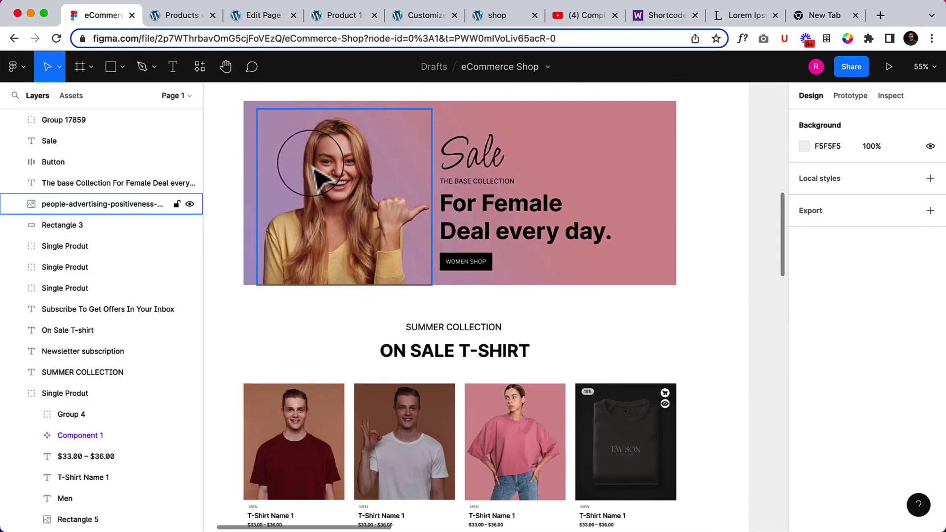
scroll(395, 177, "up", 1)
scroll(402, 211, "up", 2)
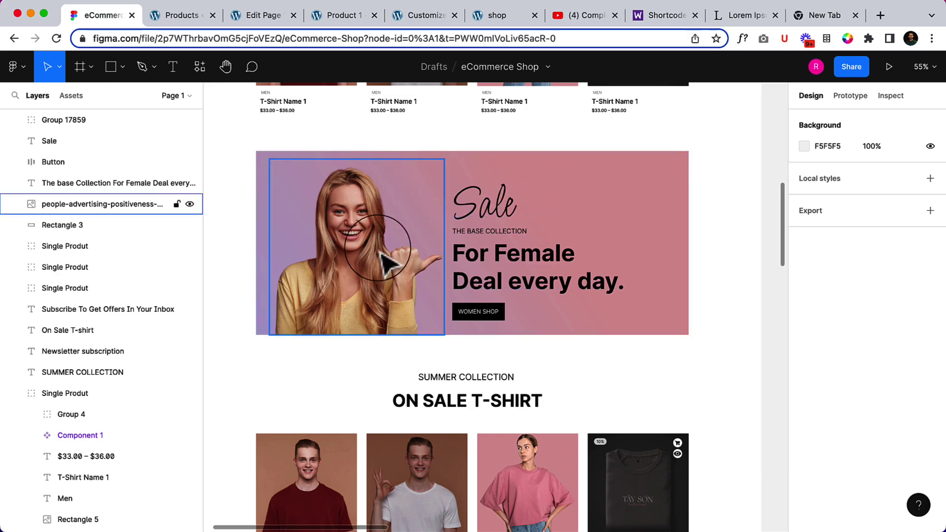
left_click(283, 21)
scroll(356, 345, "down", 3)
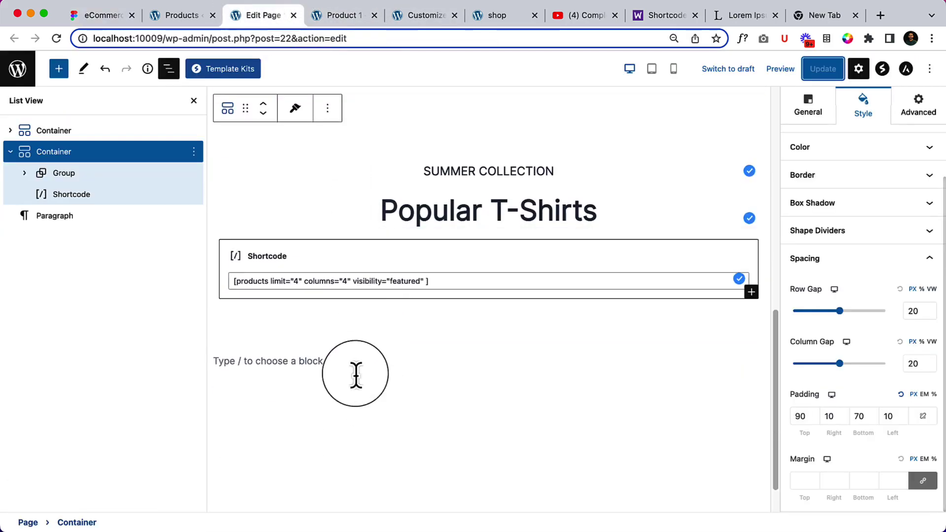
left_click(334, 360)
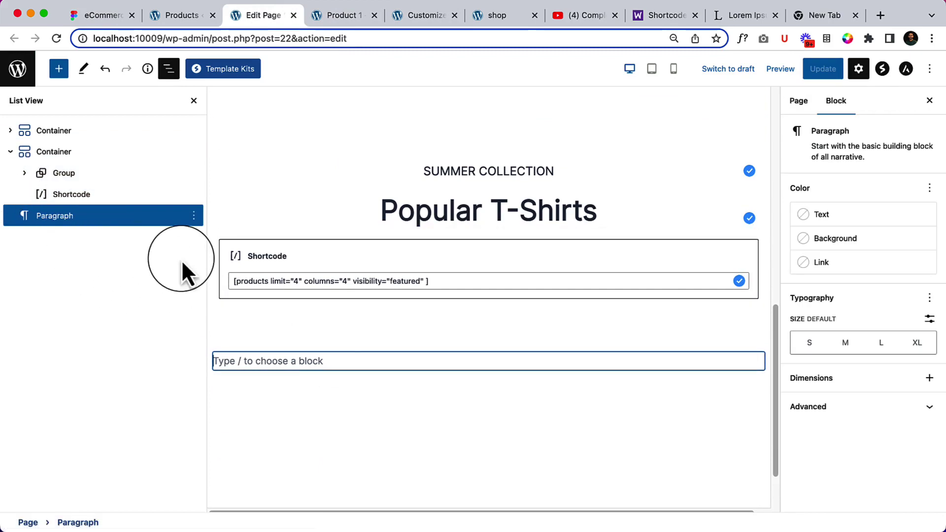
type("/conta")
key("Return")
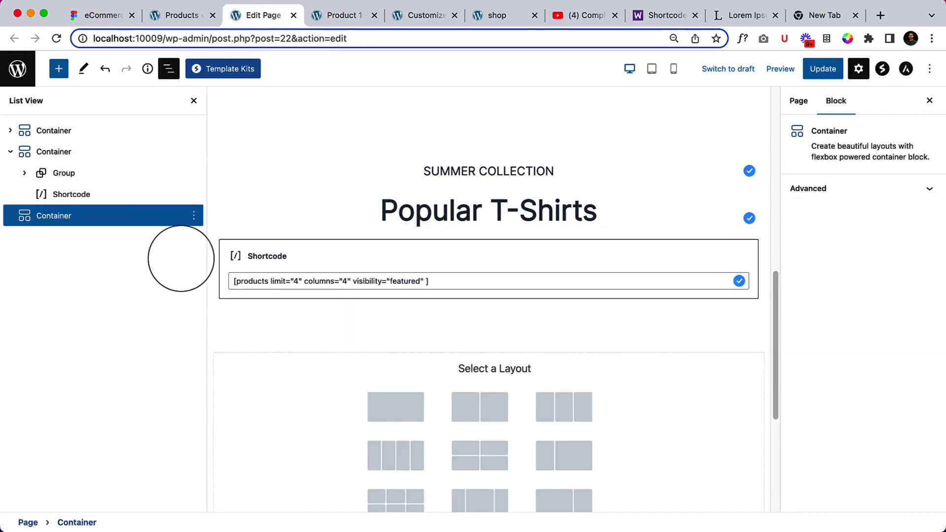
left_click(486, 413)
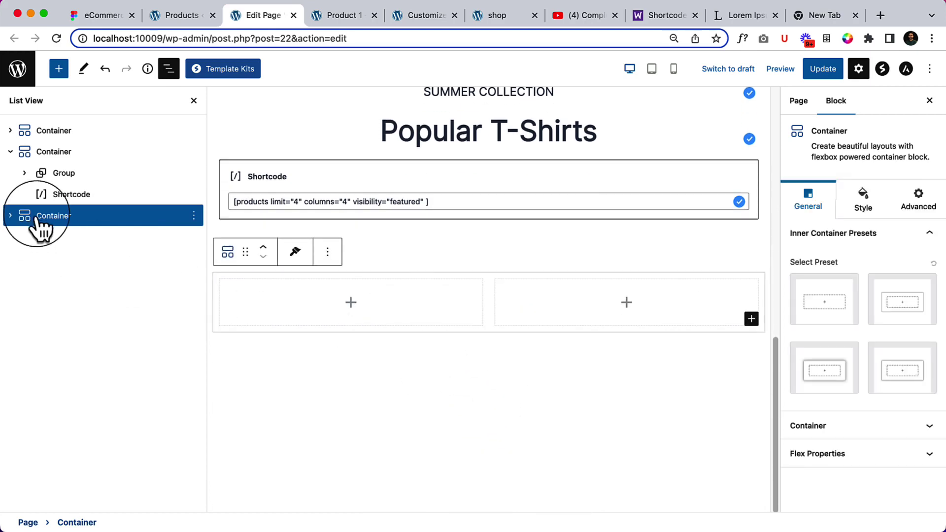
- Set the container's minimum height to about 422 px
left_click(875, 426)
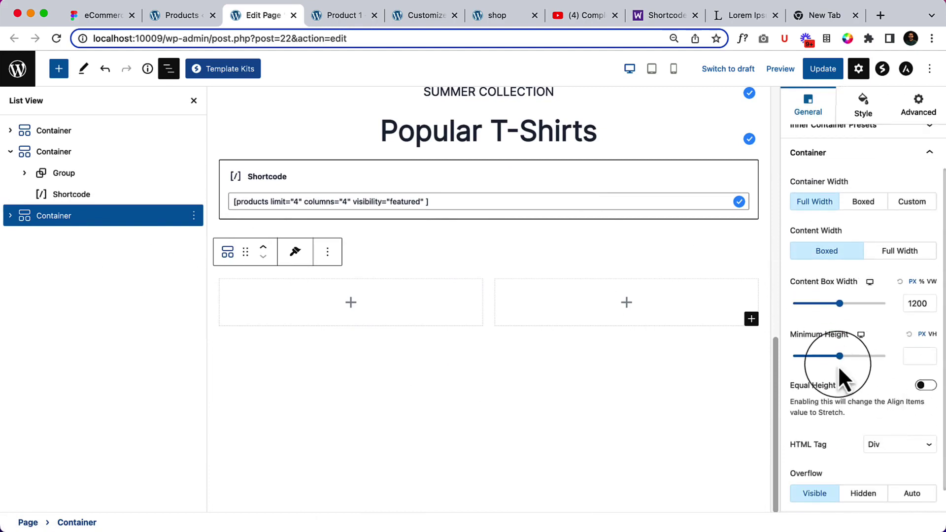
mouse_move(835, 357)
left_mouse_down()
mouse_move(848, 356)
mouse_move(833, 356)
left_mouse_up()
scroll(587, 365, "down", 2)
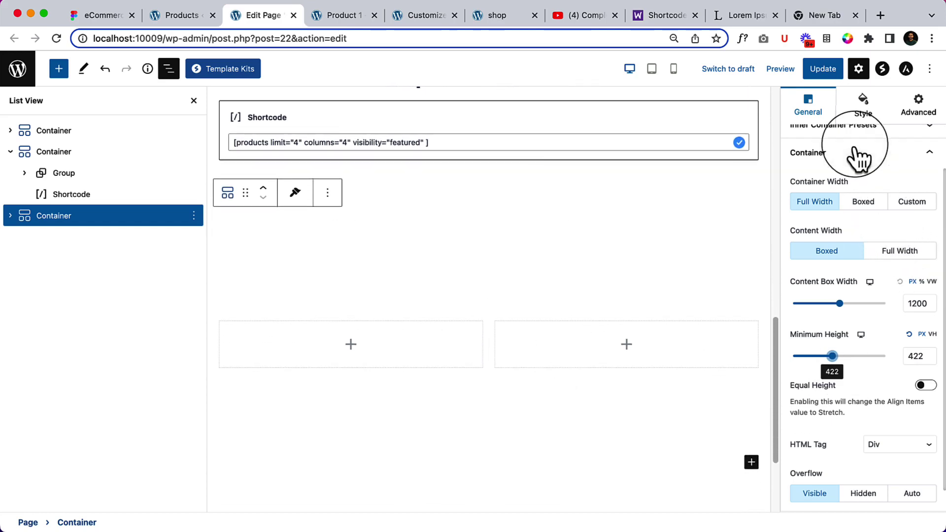
scroll(865, 188, "up", 3)
- Give the container a gradient background and start editing its left colour
left_click(860, 207)
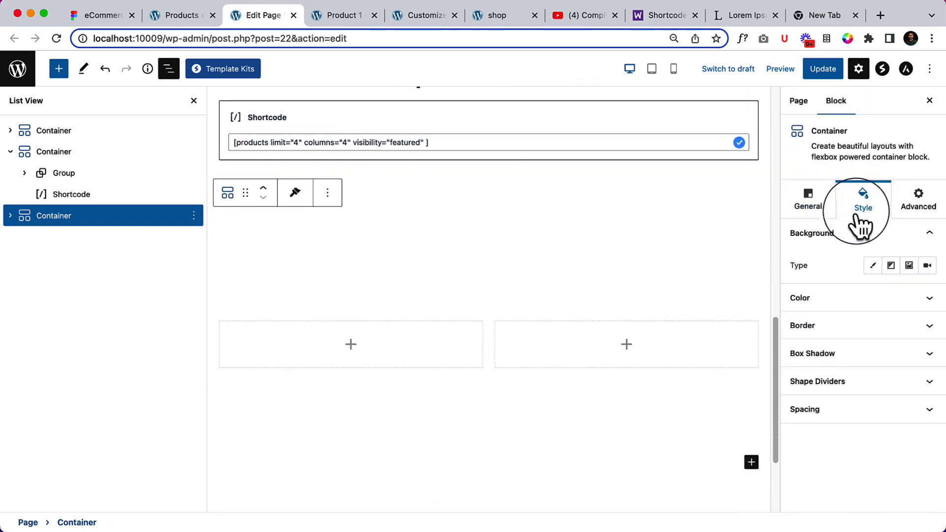
left_click(891, 266)
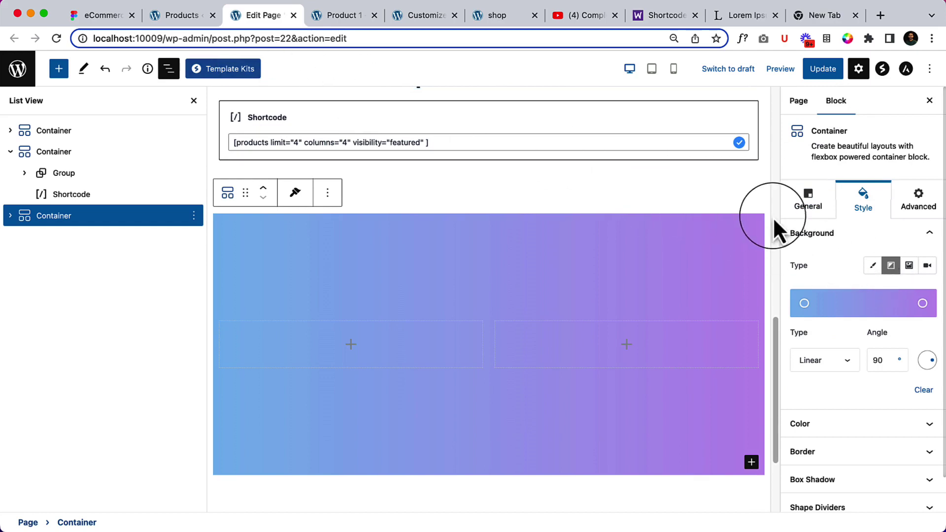
left_click(804, 303)
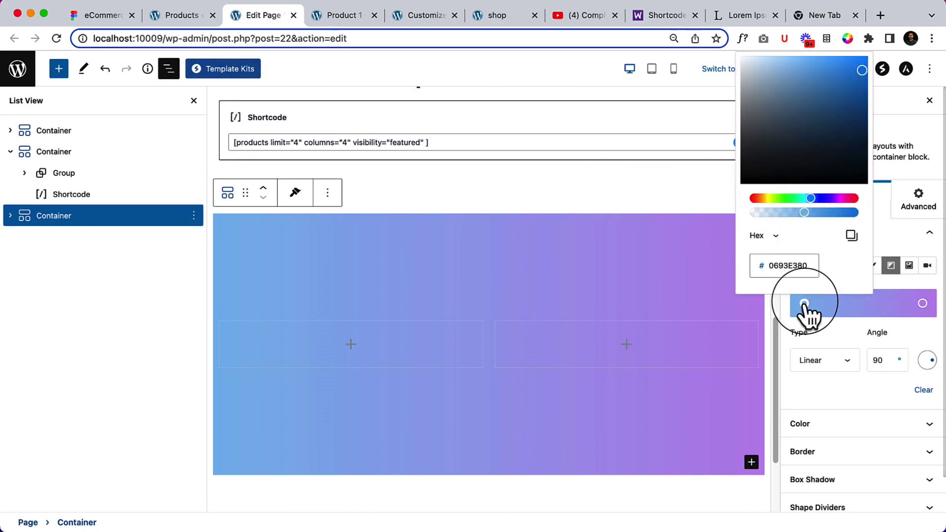
- Inspect the Figma banner rectangle's gradient fill colours, then deselect it
left_click(108, 20)
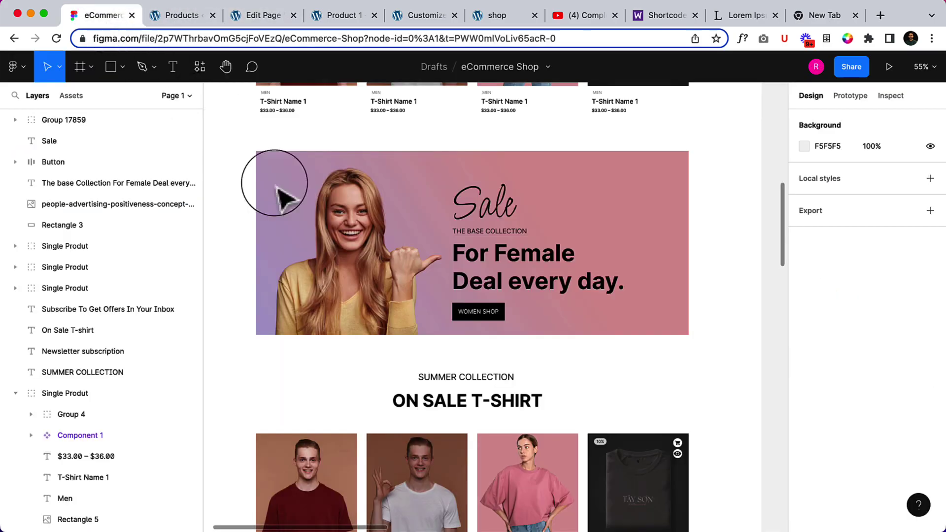
double_click(266, 314)
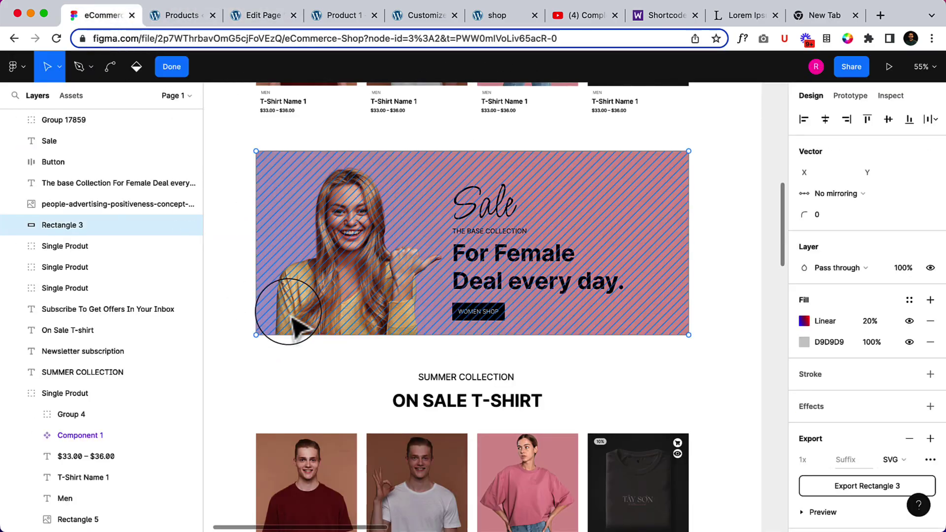
left_click(805, 322)
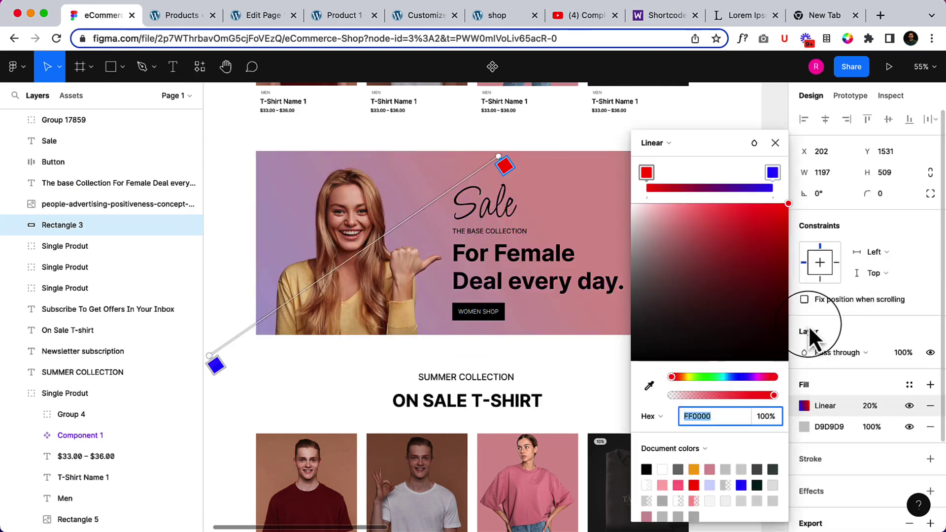
left_click(775, 146)
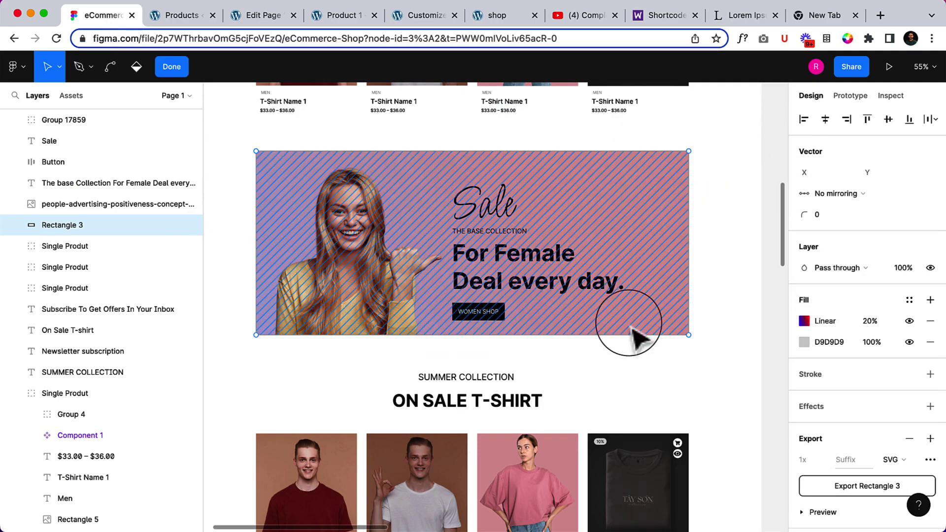
scroll(631, 325, "down", 15)
scroll(631, 322, "up", 3)
scroll(633, 324, "down", 9)
scroll(636, 326, "up", 20)
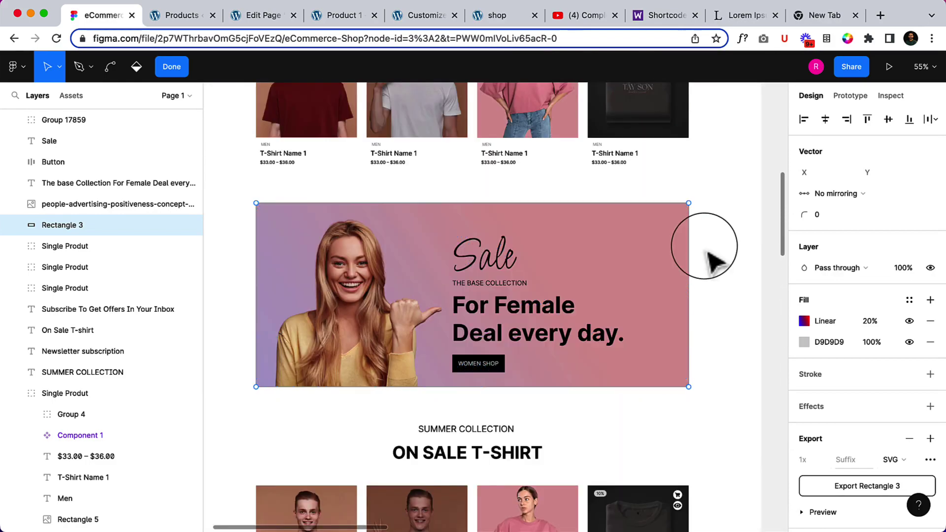
left_click(755, 206)
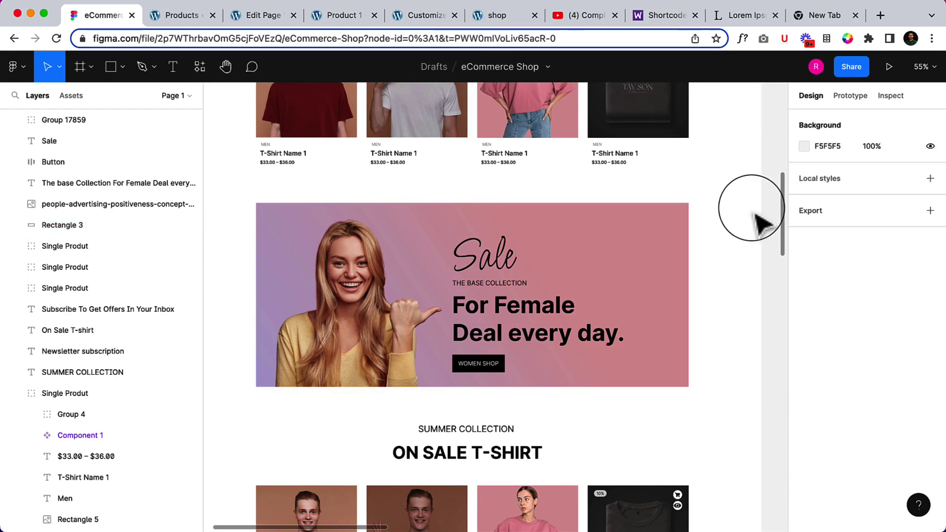
- Sample the banner's pink #E1AEAE and lavender #C0B5D7 with the colour picker, then return to WordPress
left_click(847, 40)
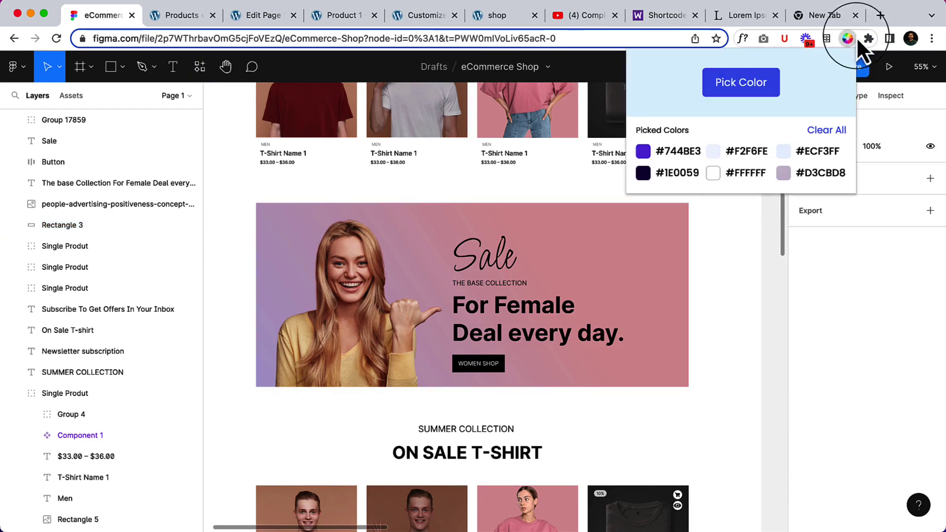
left_click(827, 130)
left_click(743, 99)
left_click(680, 211)
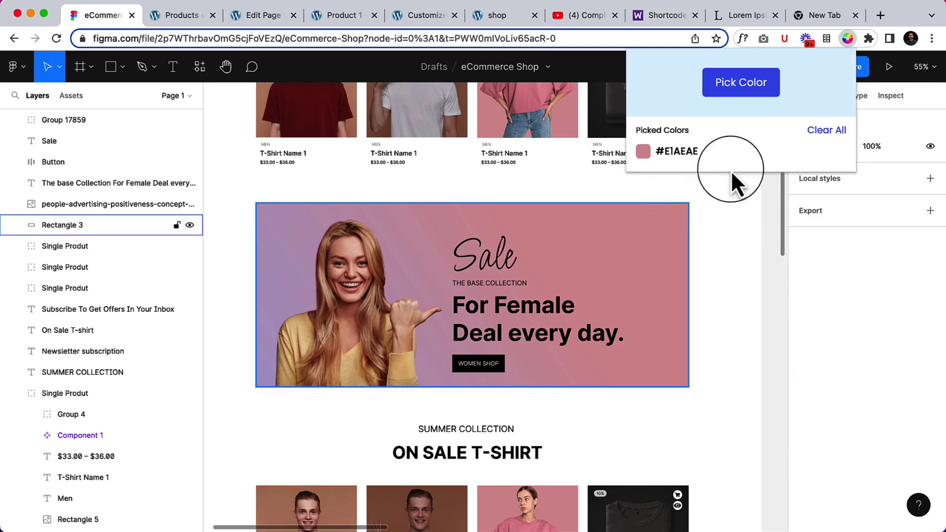
left_click(747, 91)
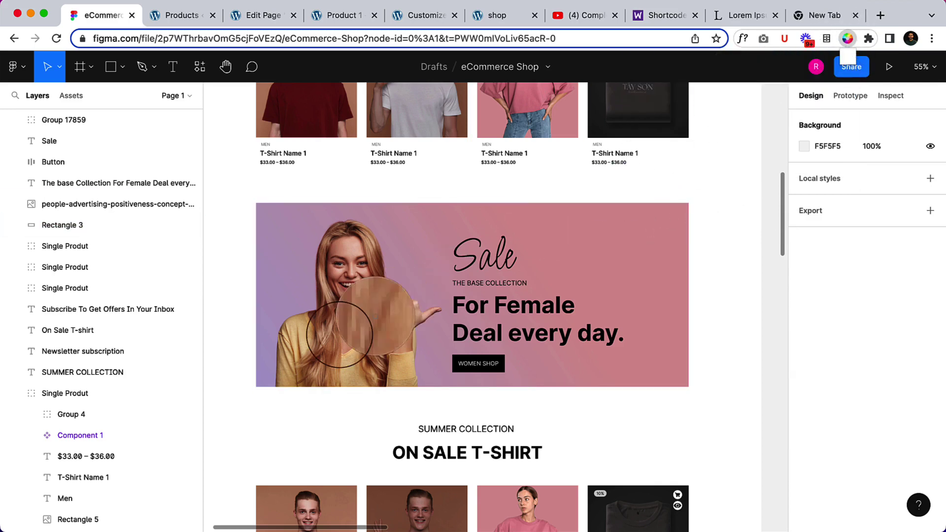
left_click(262, 370)
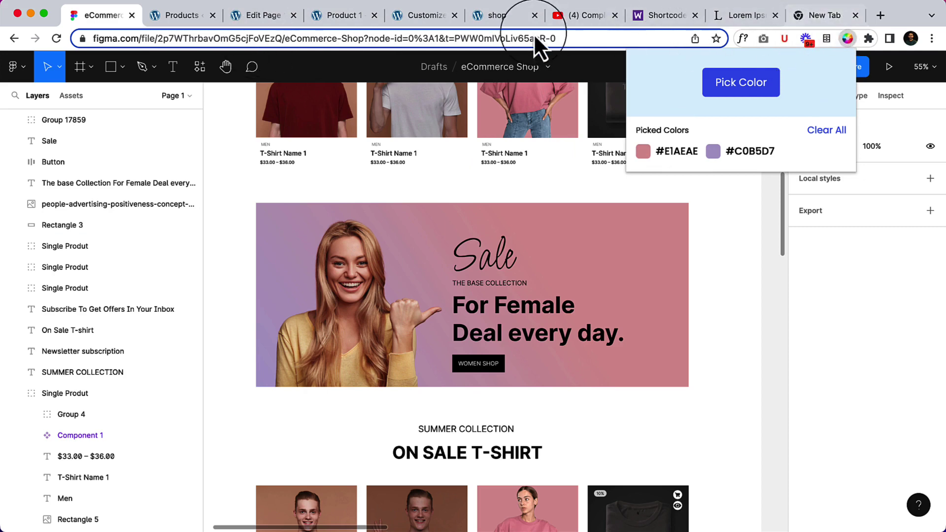
left_click(805, 24)
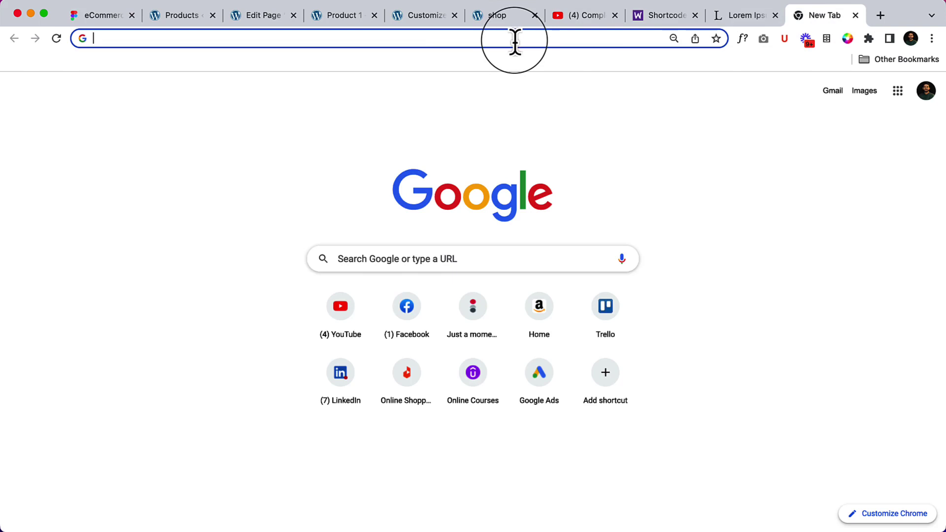
left_click(274, 27)
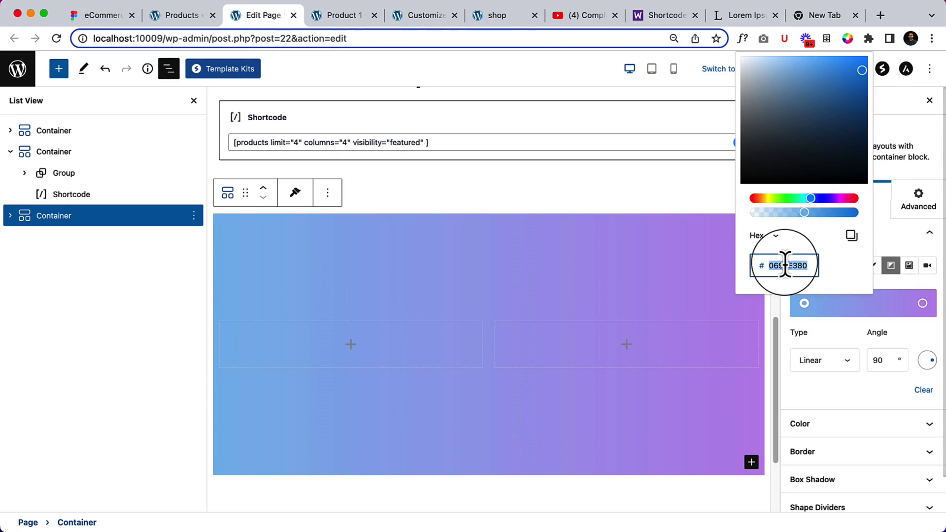
- Paste #E1AEAE into the gradient's left and right colour stops, comparing against the Figma banner
type("E1AEAE")
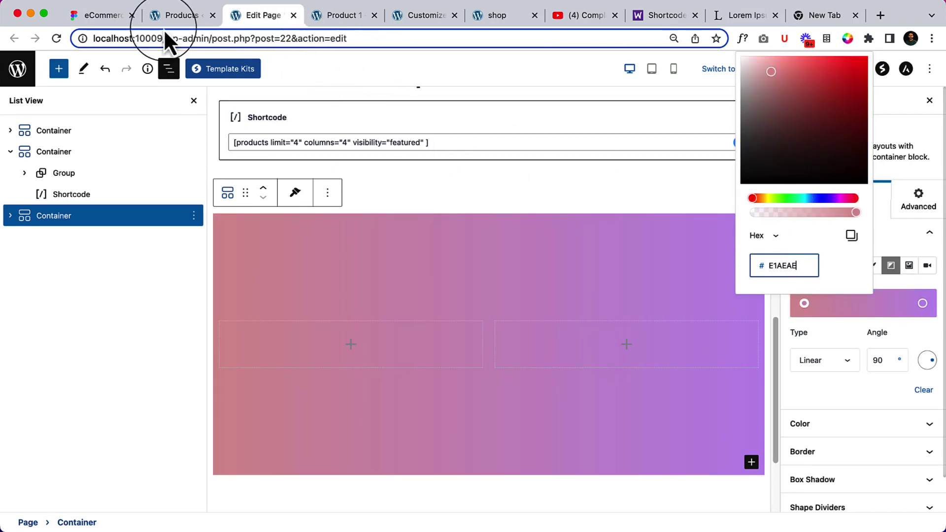
left_click(103, 17)
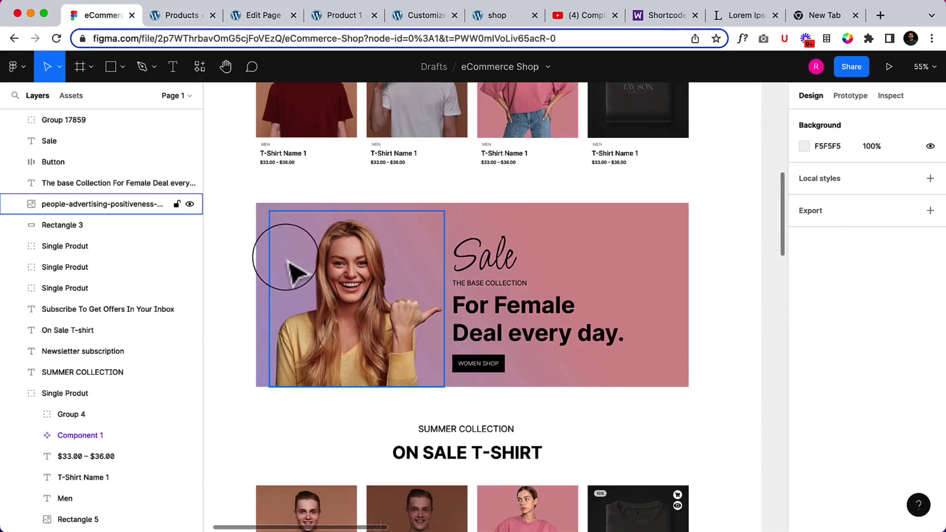
left_click(253, 15)
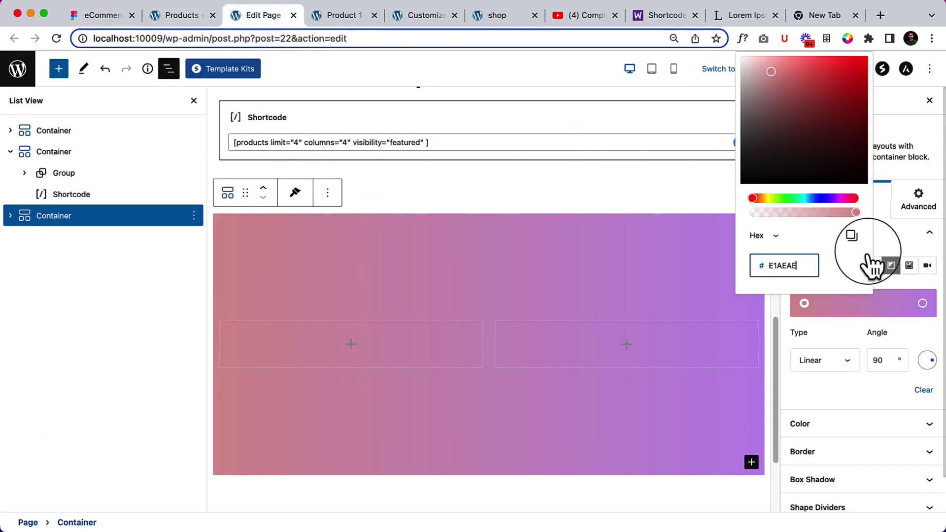
left_click(922, 304)
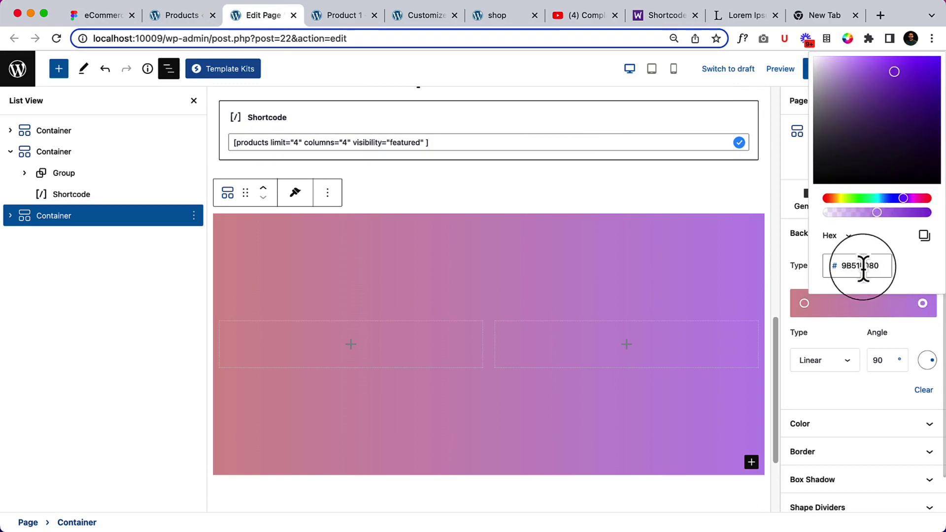
type("E1AEAE")
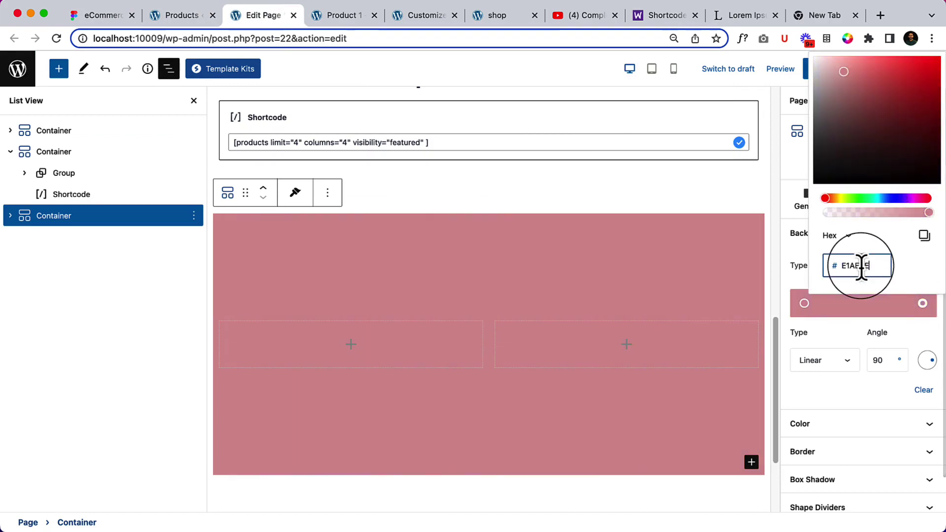
left_click(805, 305)
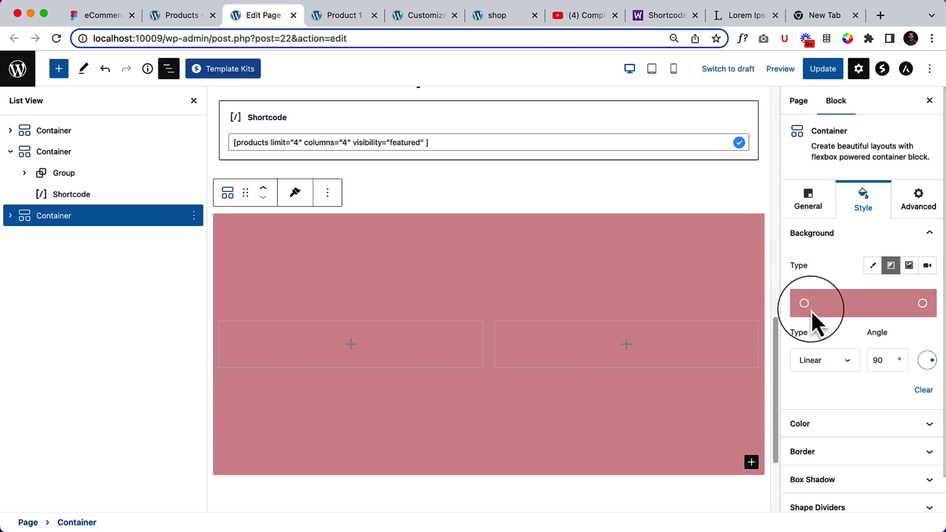
- Change the first gradient stop to #C0B5D7, then close the picker and hide List View
left_click(805, 303)
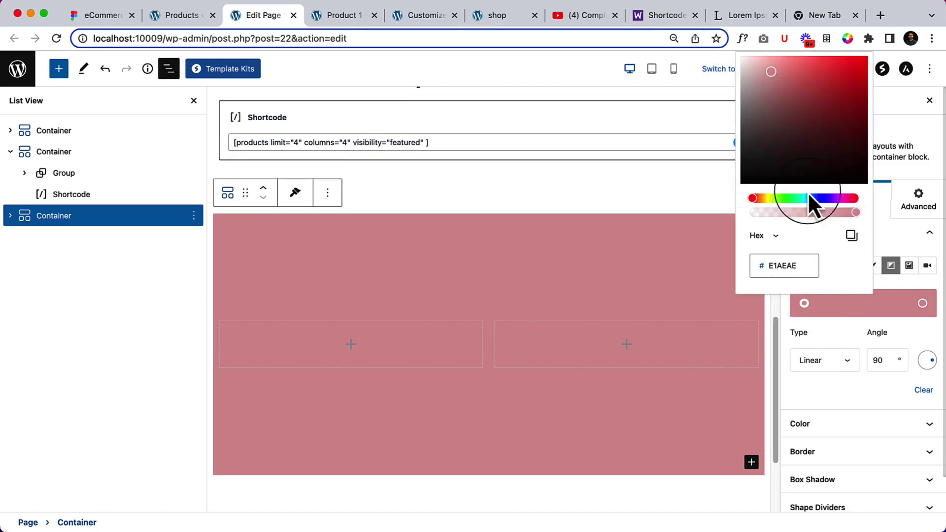
left_click(846, 39)
left_click(727, 150)
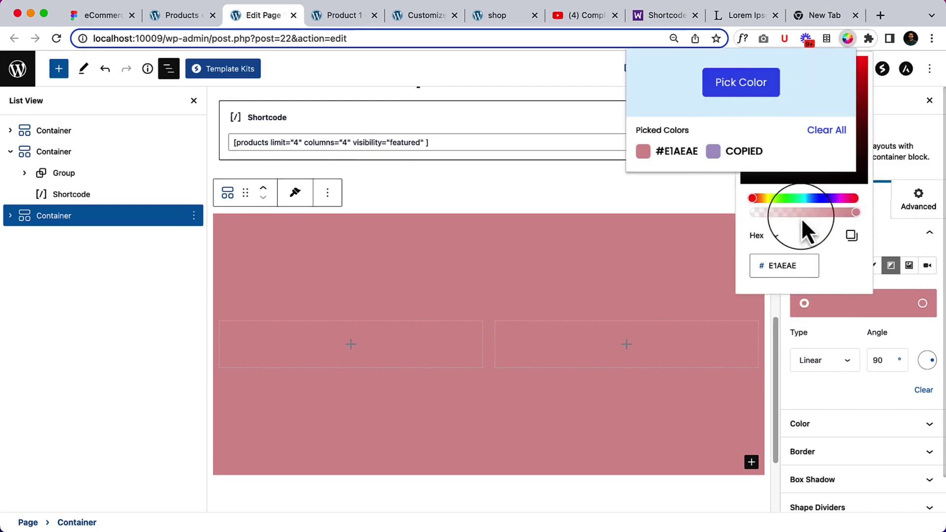
left_click(787, 267)
double_click(787, 266)
type("C0B5D7")
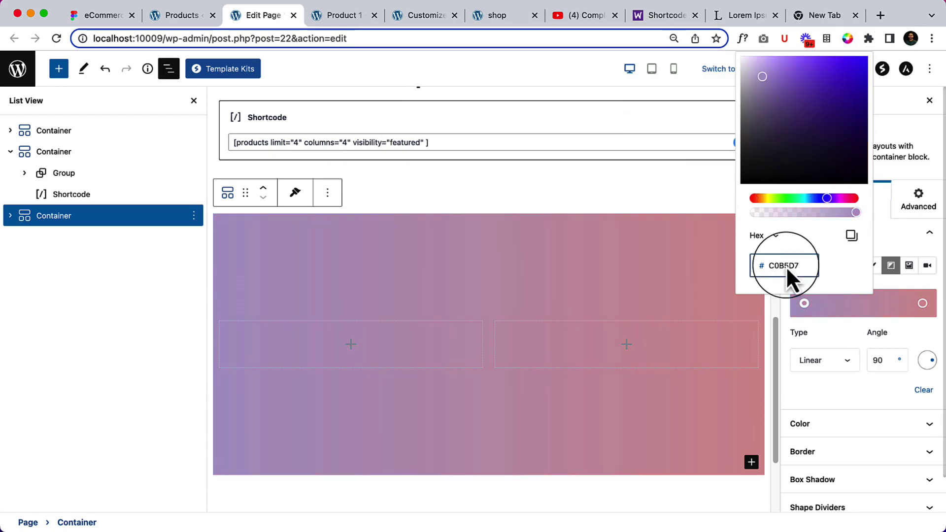
left_click(576, 192)
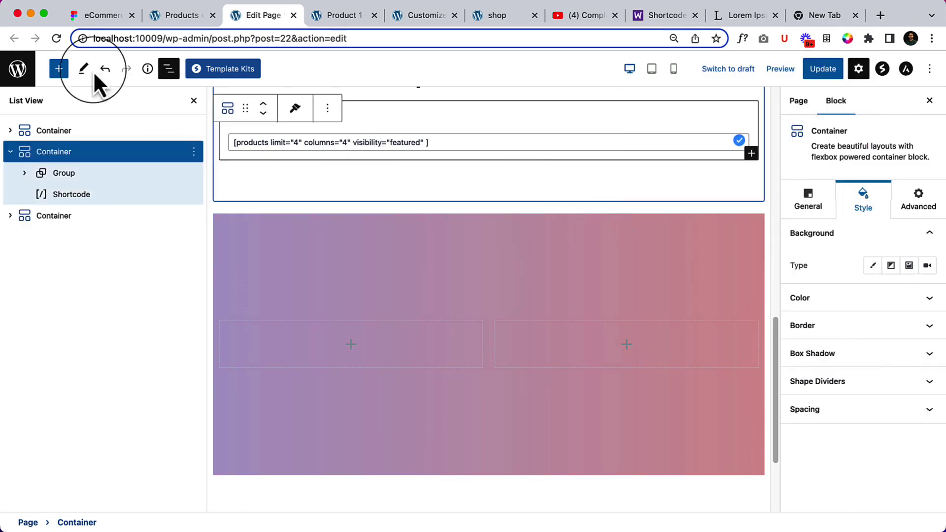
left_click(169, 69)
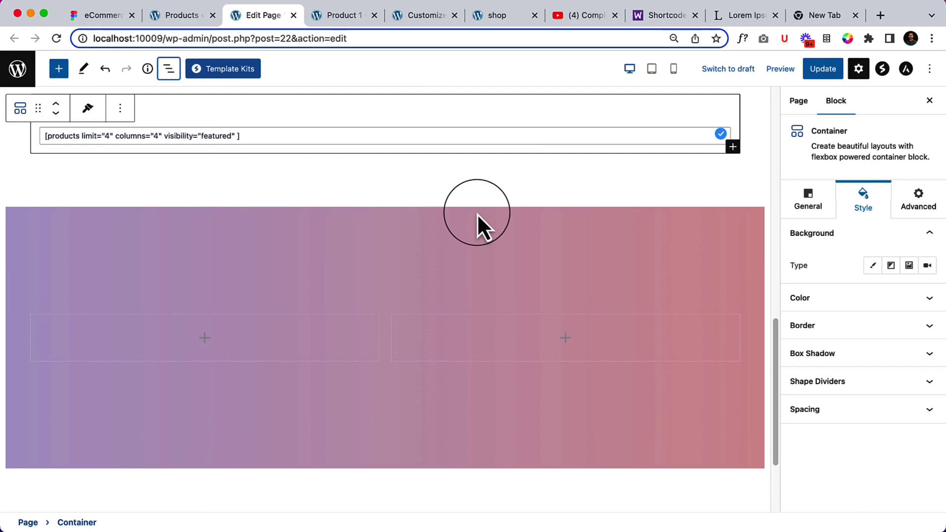
- Check the sale photo in Figma, then add an Image block to the container's left column
left_click(98, 20)
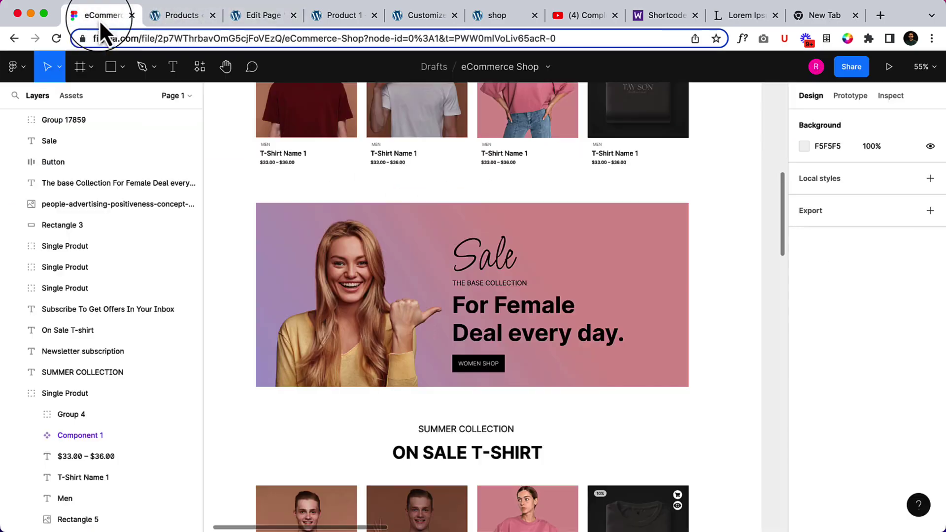
double_click(341, 321)
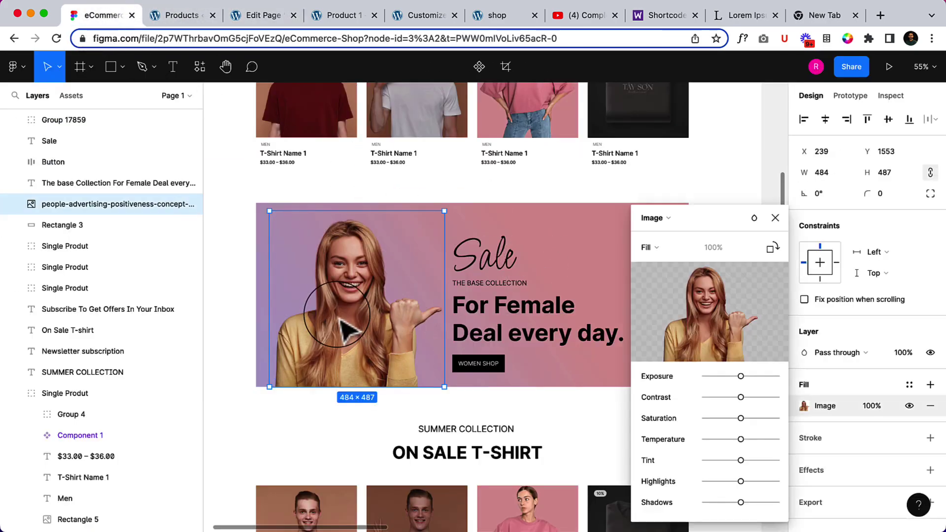
key("Escape")
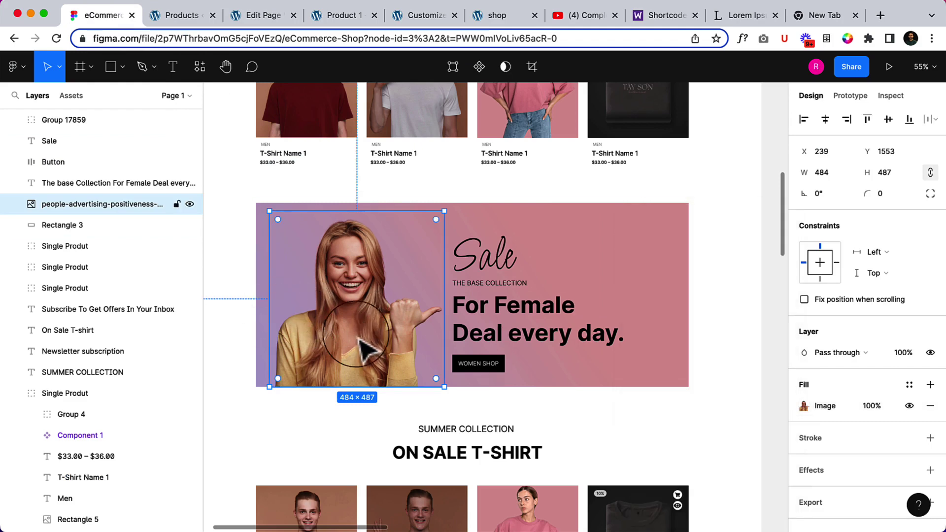
left_click(240, 17)
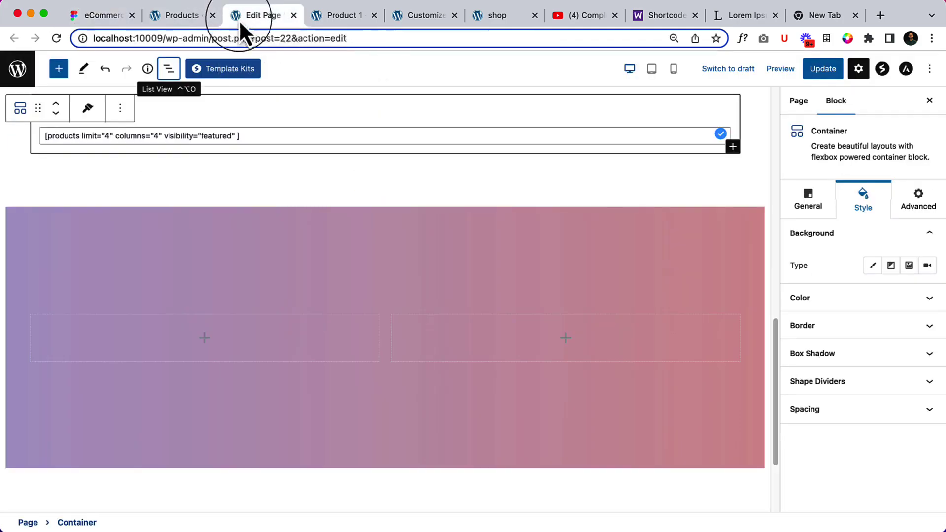
left_click(206, 345)
type("image")
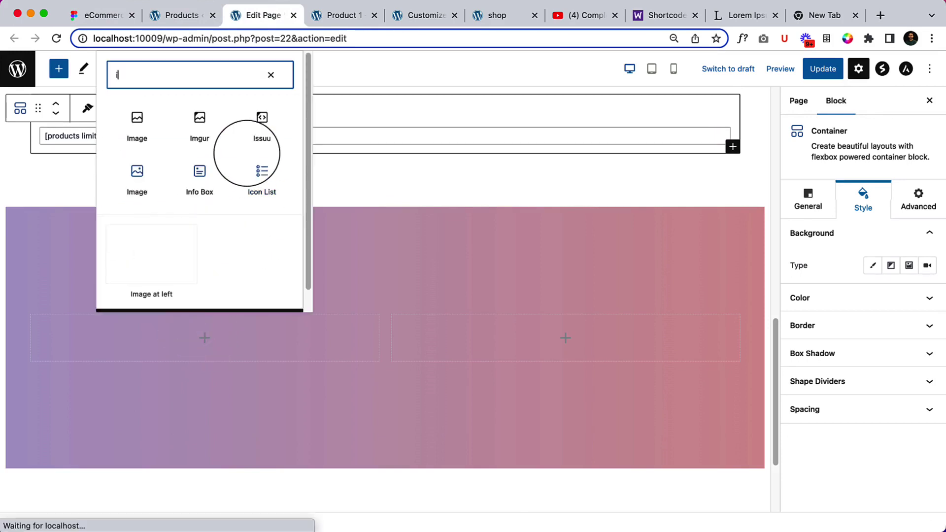
left_click(200, 129)
- Open the Image block's media library and browse the Product Image and Category Thumbnail folders in Finder
left_click(129, 320)
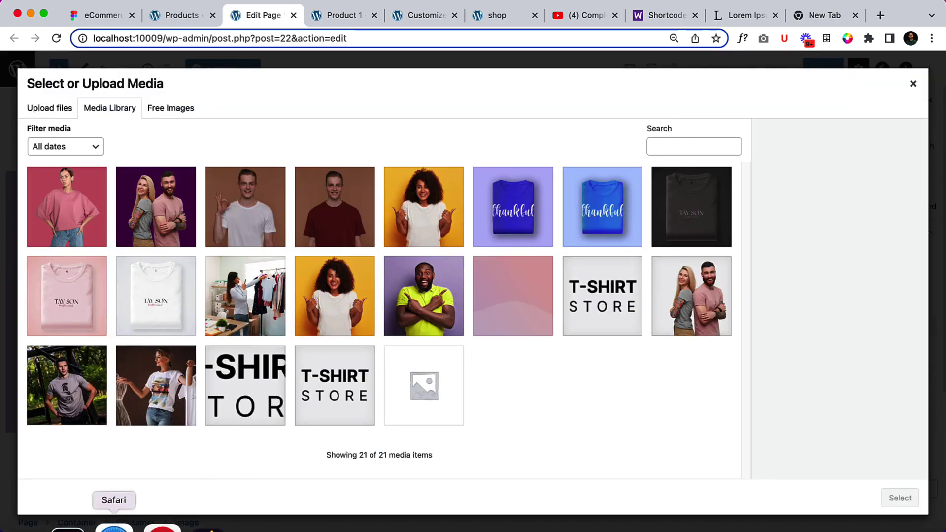
left_click(33, 525)
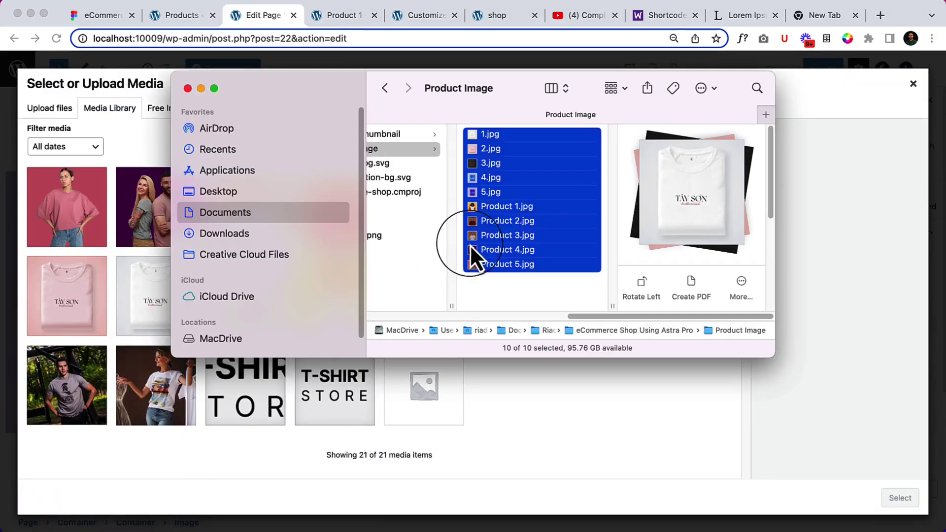
left_click(496, 282)
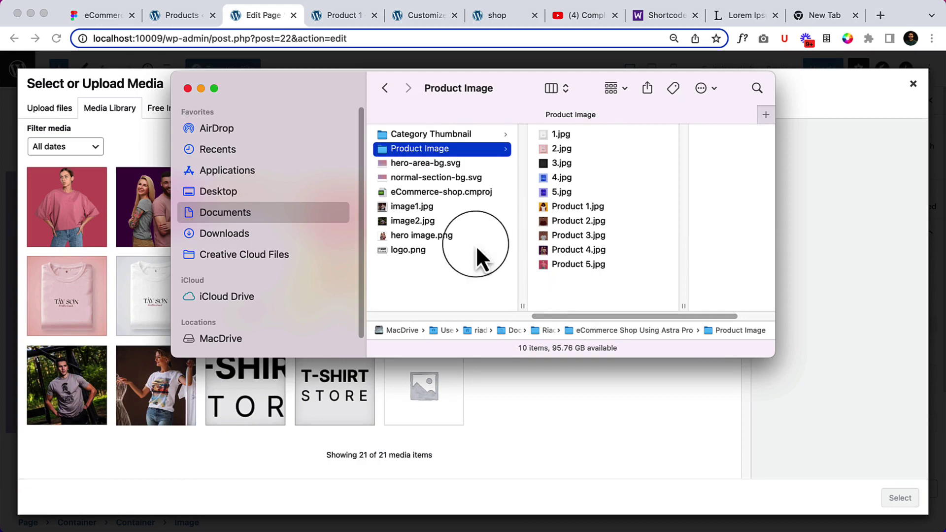
left_click(429, 134)
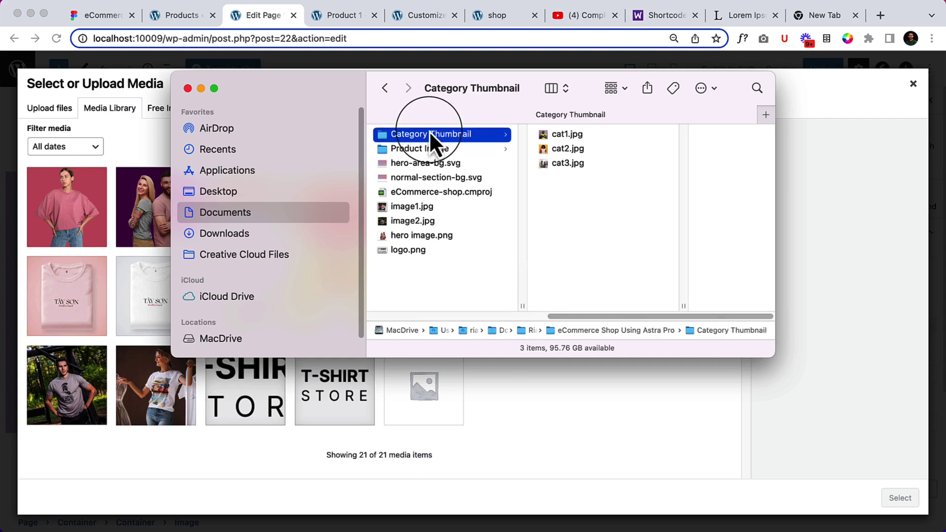
left_click(434, 147)
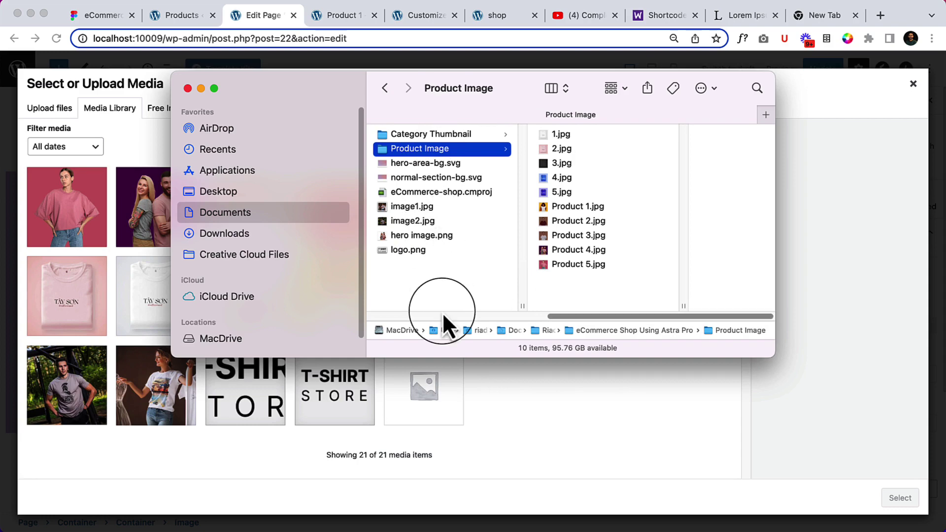
left_click(460, 293)
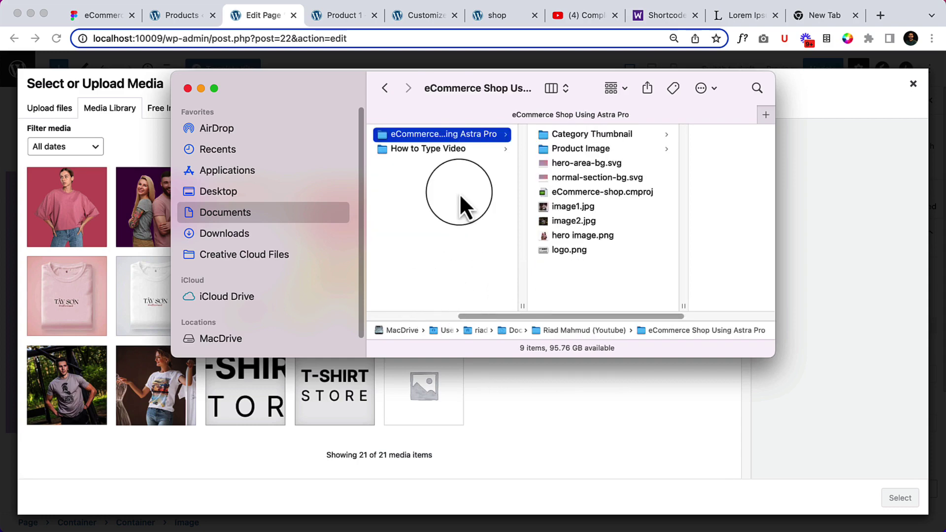
left_click(462, 136)
left_click(596, 273)
left_click(187, 11)
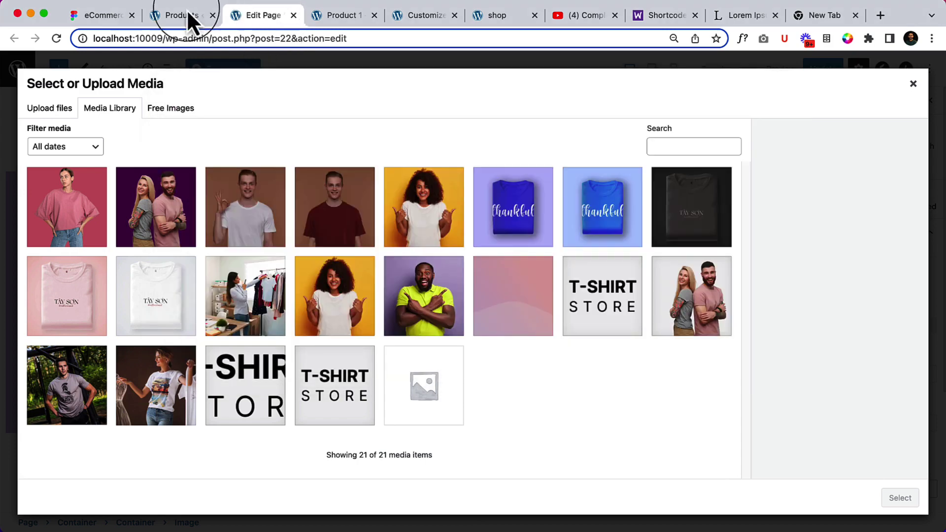
- Export the Figma sale banner photo as a 2x PNG
left_click(99, 13)
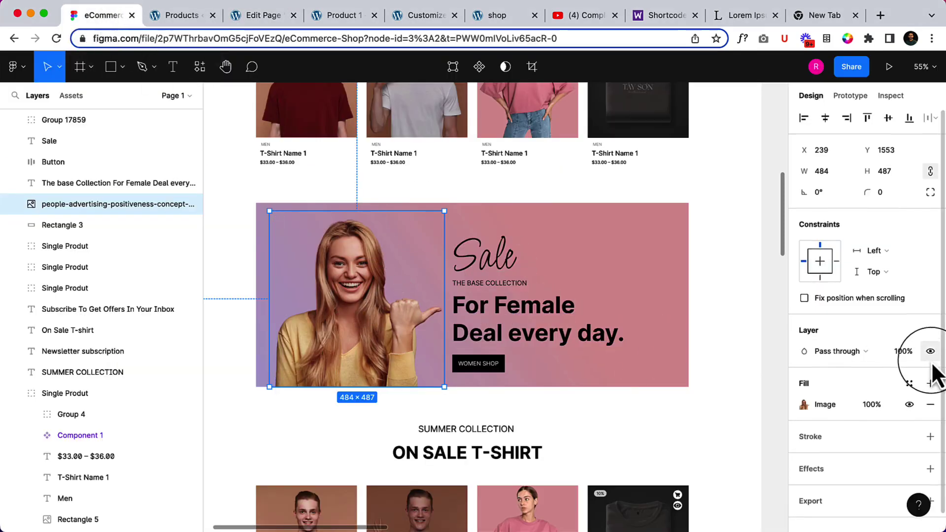
scroll(933, 377, "down", 1)
left_click(835, 481)
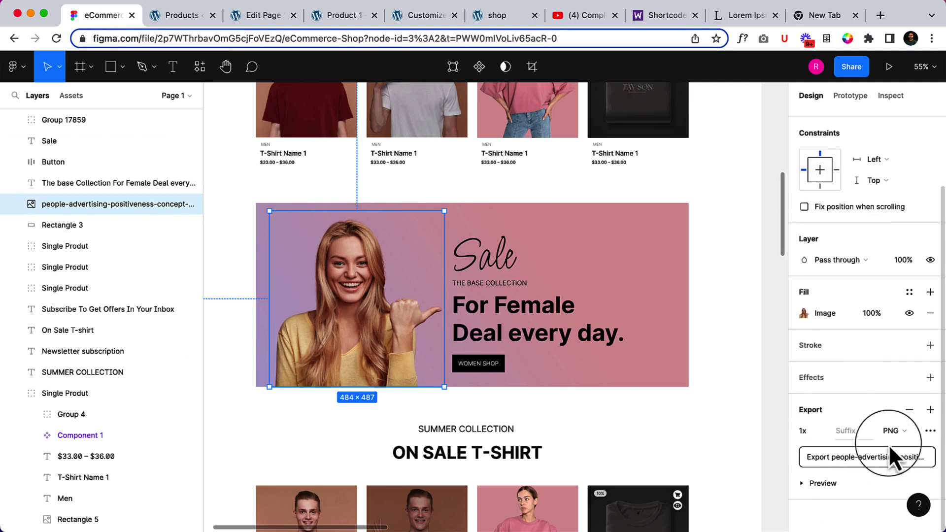
left_click(820, 433)
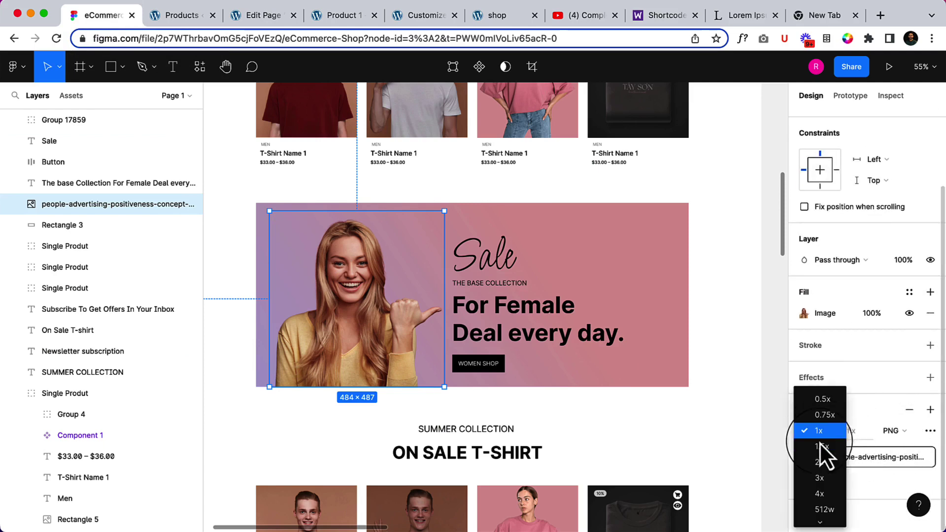
left_click(822, 462)
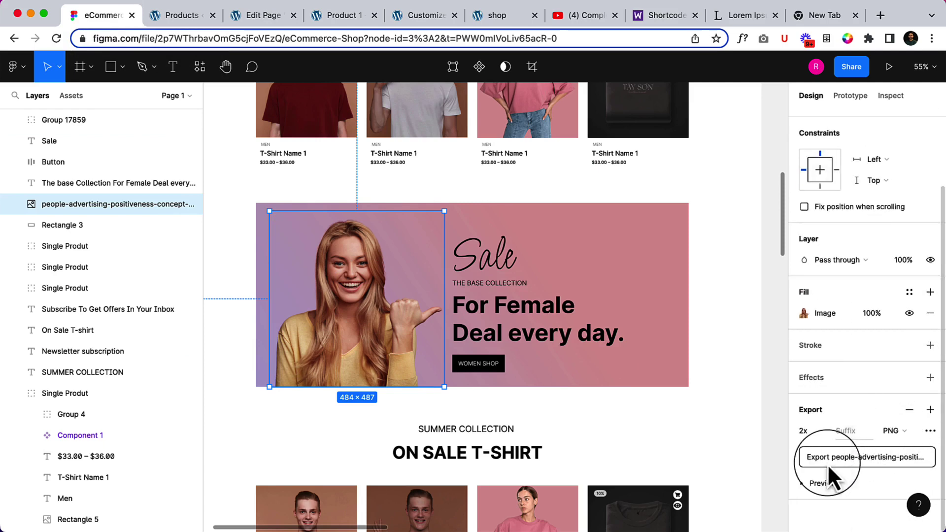
left_click(867, 459)
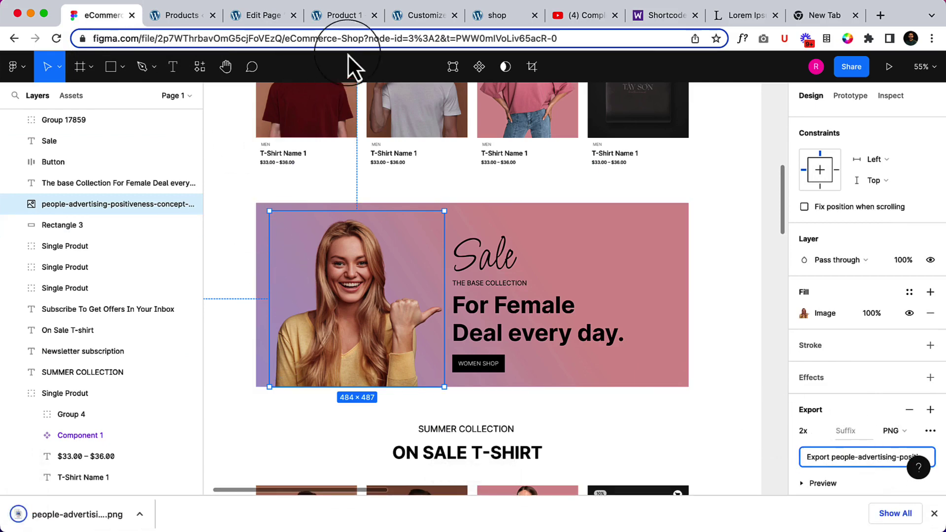
- Drag the downloaded 968×974 sale photo PNG into the WordPress media library
left_click(262, 16)
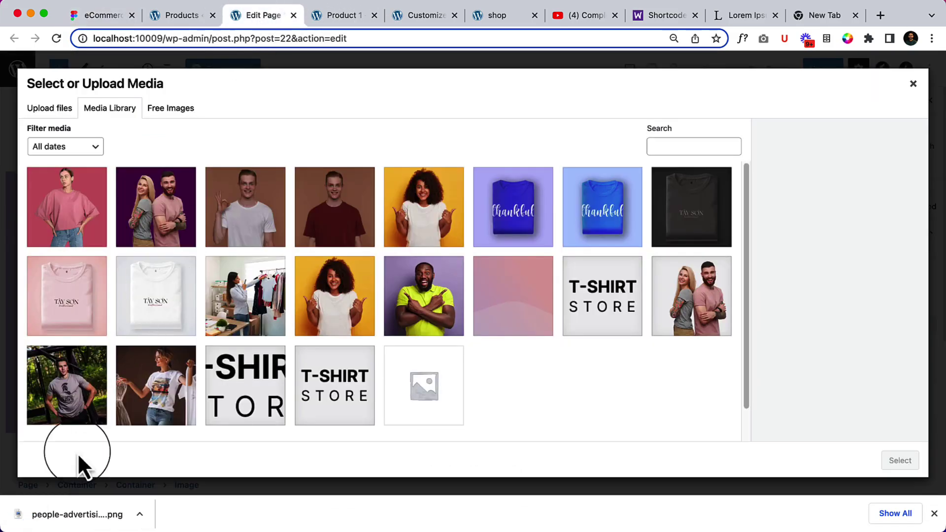
left_click_drag(71, 522, 348, 320)
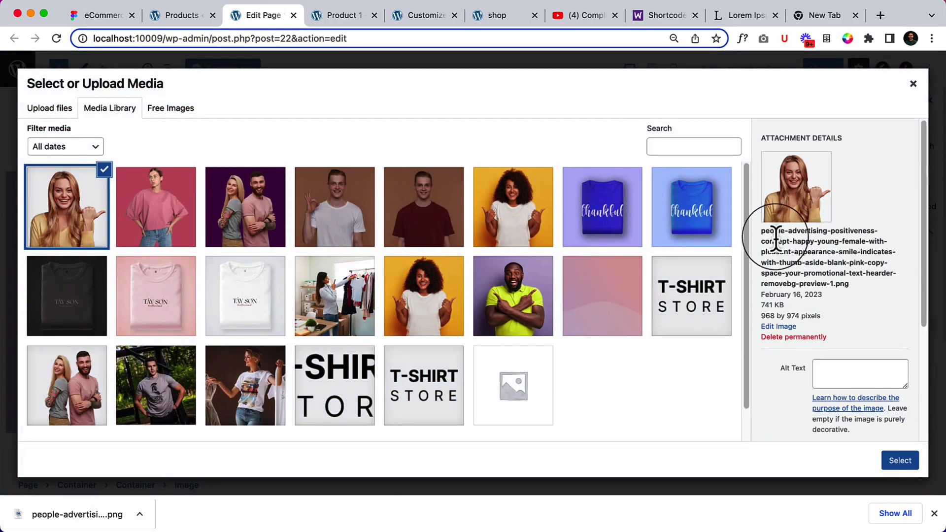
mouse_move(774, 241)
left_mouse_down()
mouse_move(816, 262)
mouse_move(829, 291)
mouse_move(834, 274)
mouse_move(778, 237)
left_mouse_up()
left_click(650, 383)
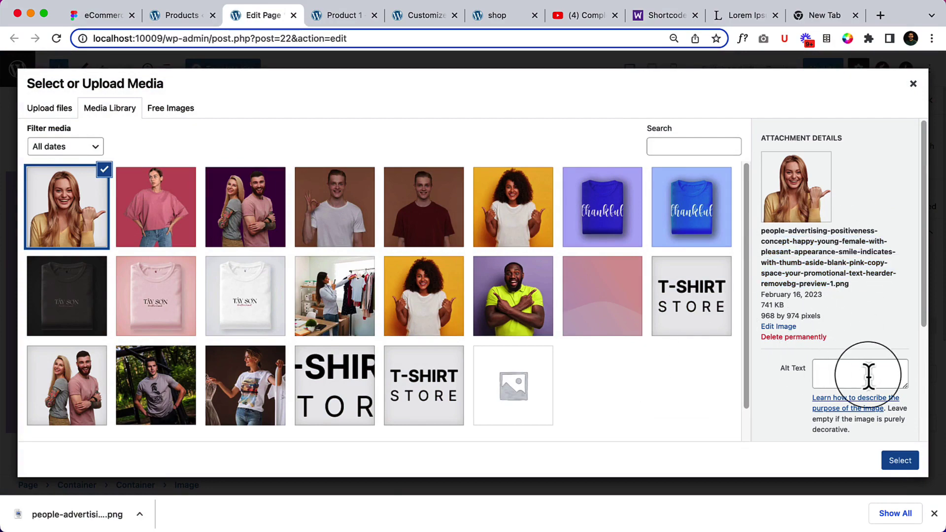
scroll(868, 377, "down", 3)
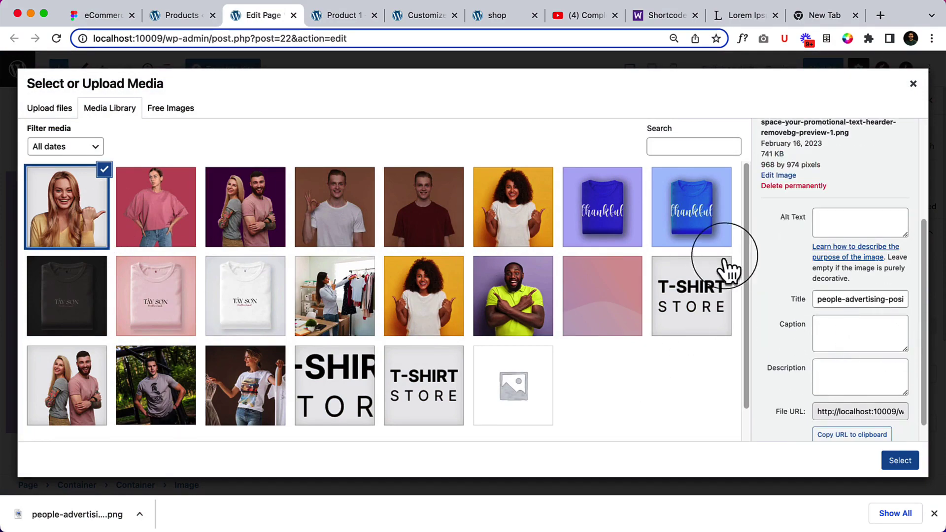
- Place the uploaded photo in the Image block and view its style settings
left_click(901, 460)
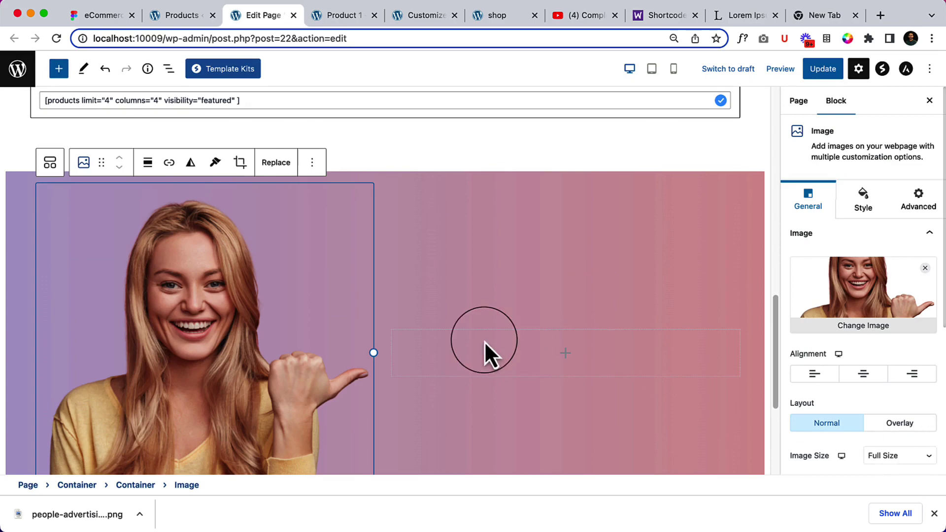
scroll(484, 341, "down", 1)
scroll(484, 341, "up", 3)
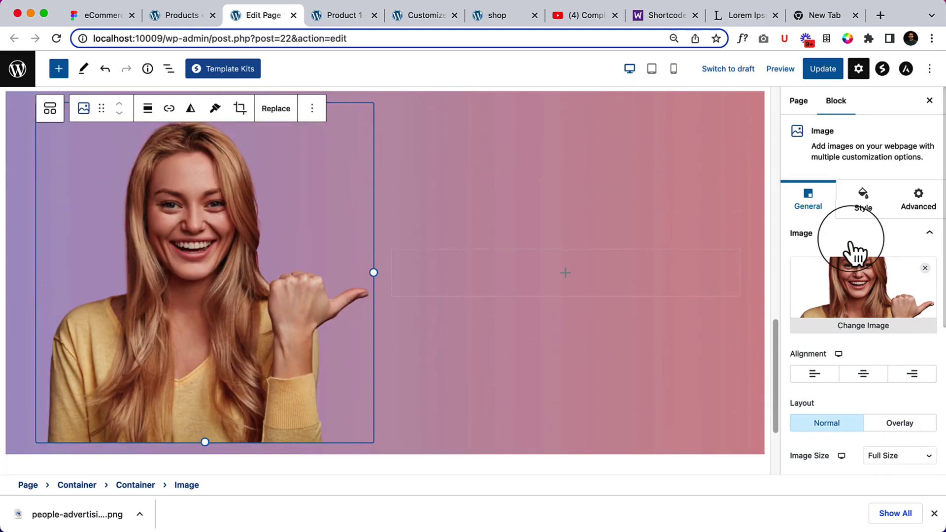
scroll(851, 434, "down", 5)
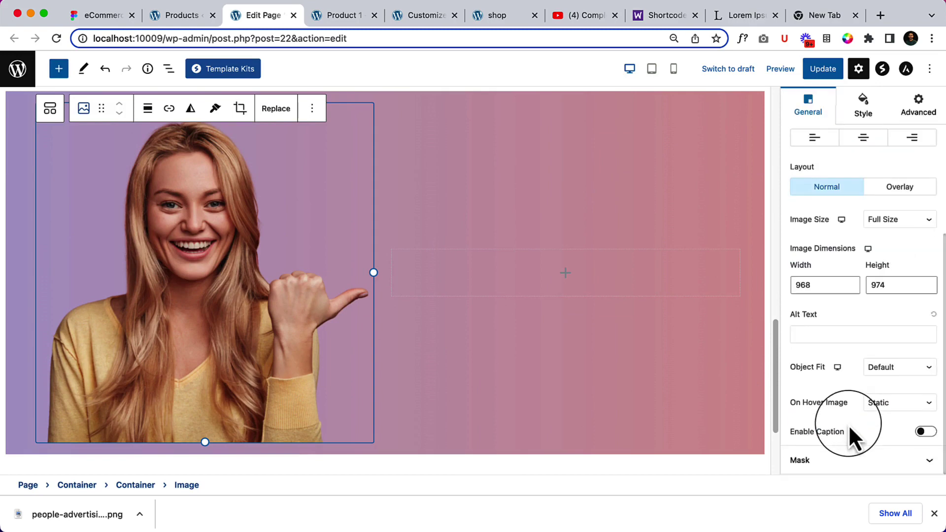
left_click(861, 111)
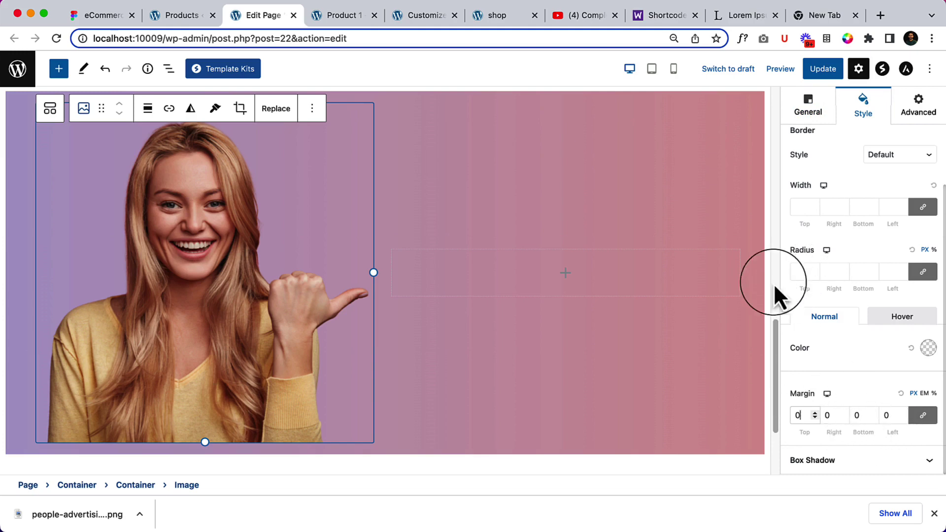
scroll(307, 342, "down", 3)
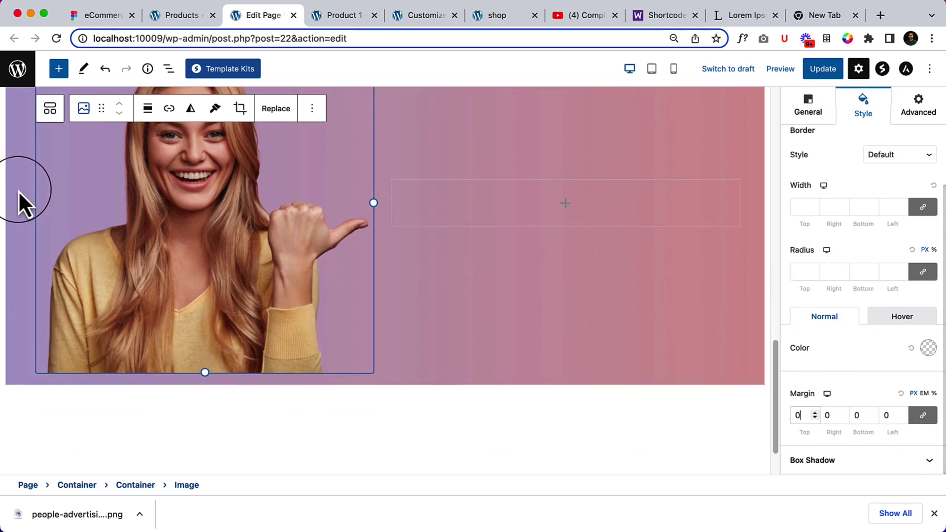
- Set the photo's left-column container padding to 0
left_click(137, 487)
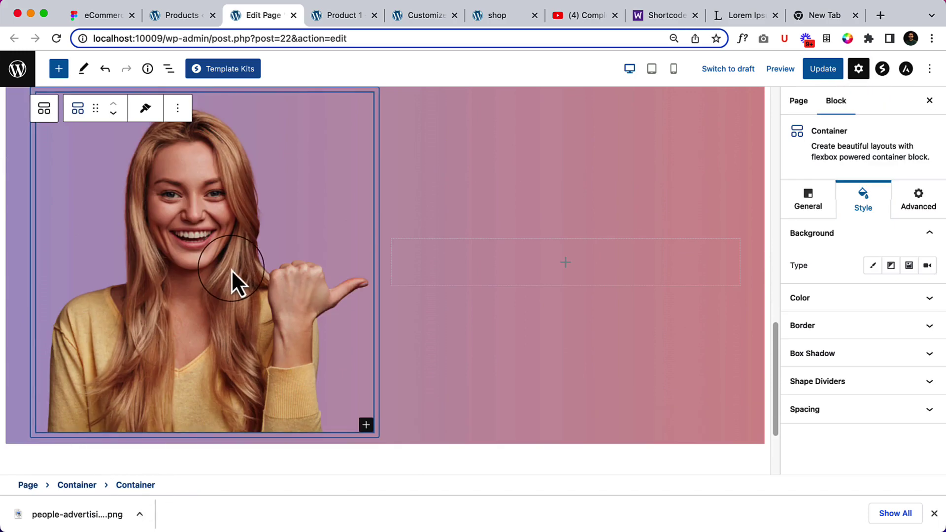
left_click(858, 408)
double_click(803, 379)
type("0")
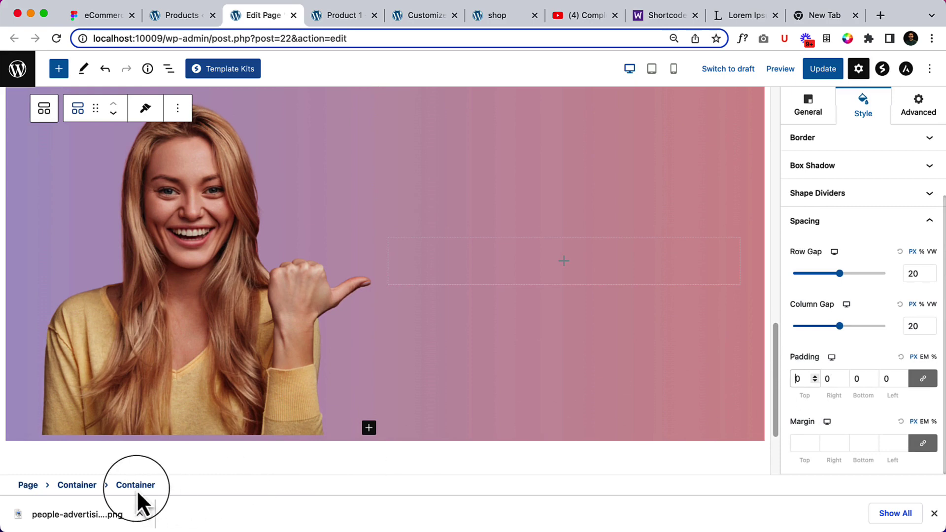
- Unlink the outer banner container's padding and set its bottom padding to 0
left_click(76, 486)
scroll(924, 409, "down", 3)
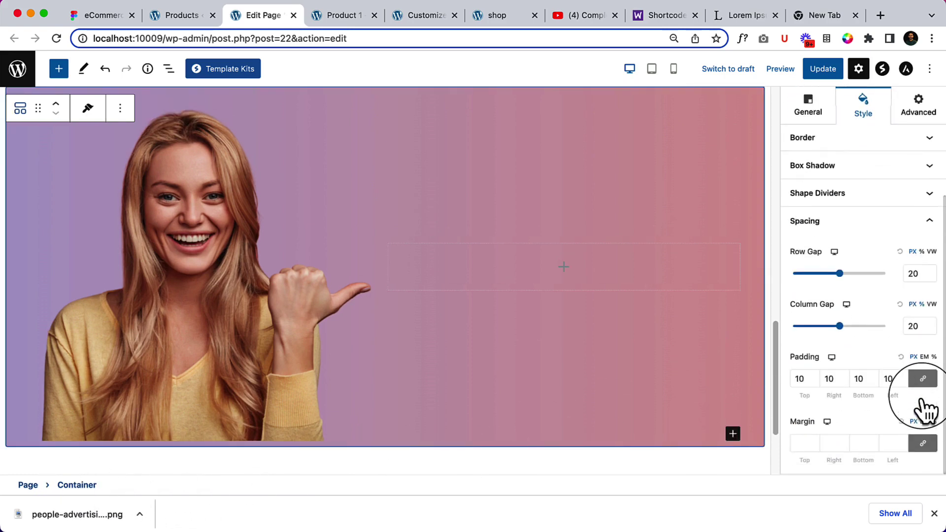
left_click(923, 378)
left_click(861, 380)
key("BackSpace")
scroll(242, 328, "up", 1)
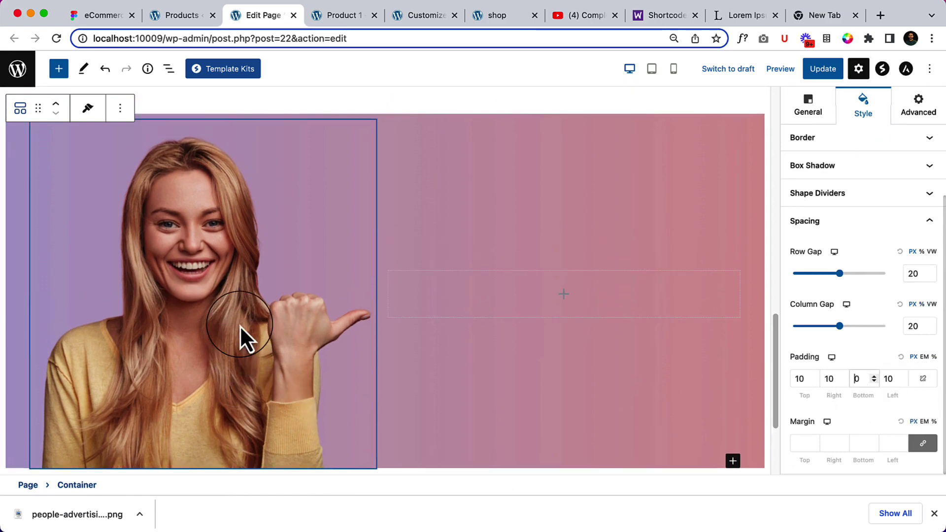
- Start adding a block in the empty column and check the Sale text's font in Figma
left_click(560, 300)
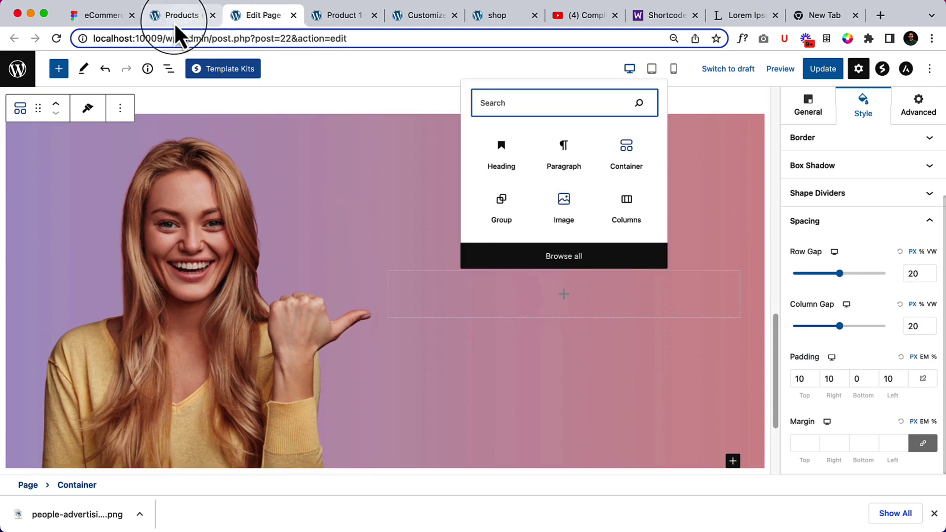
left_click(107, 20)
left_click(507, 251)
double_click(485, 249)
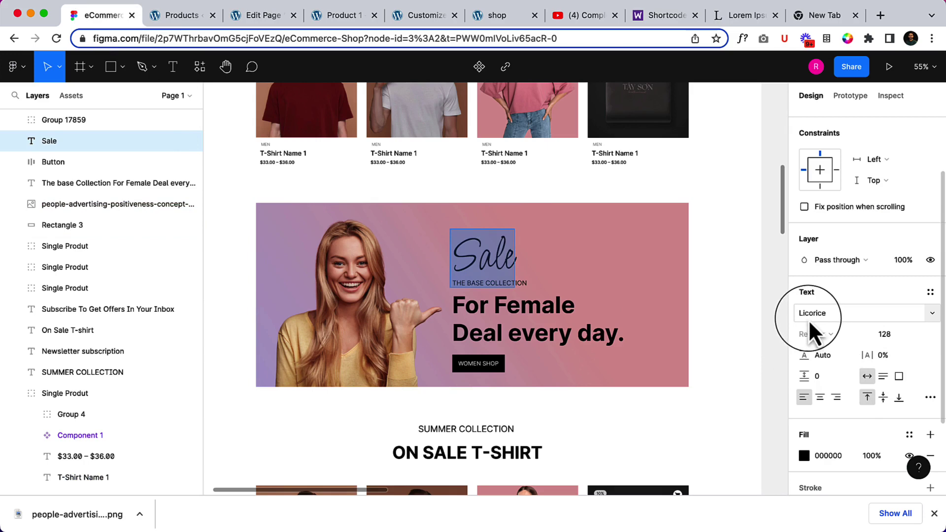
left_click(268, 15)
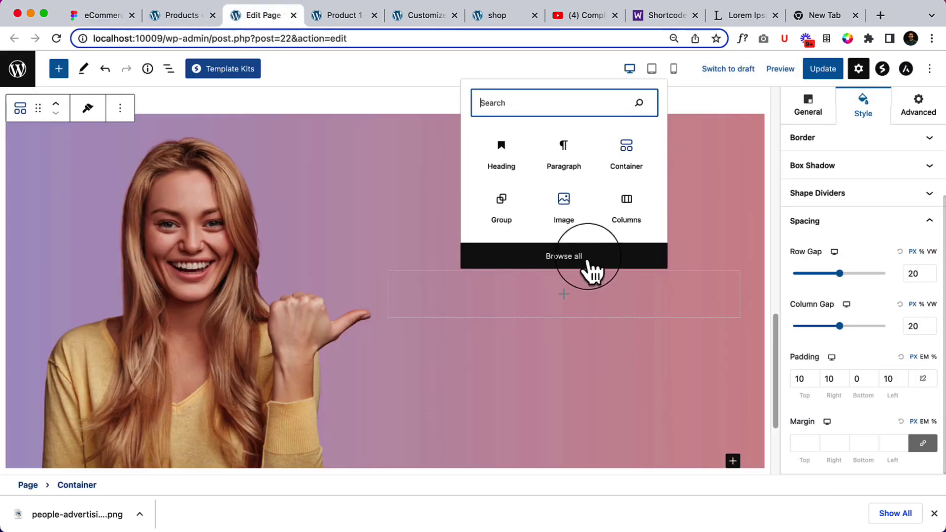
- Insert an H2 heading reading 'Sale' and glance at its typography options
left_click(504, 167)
key("Return")
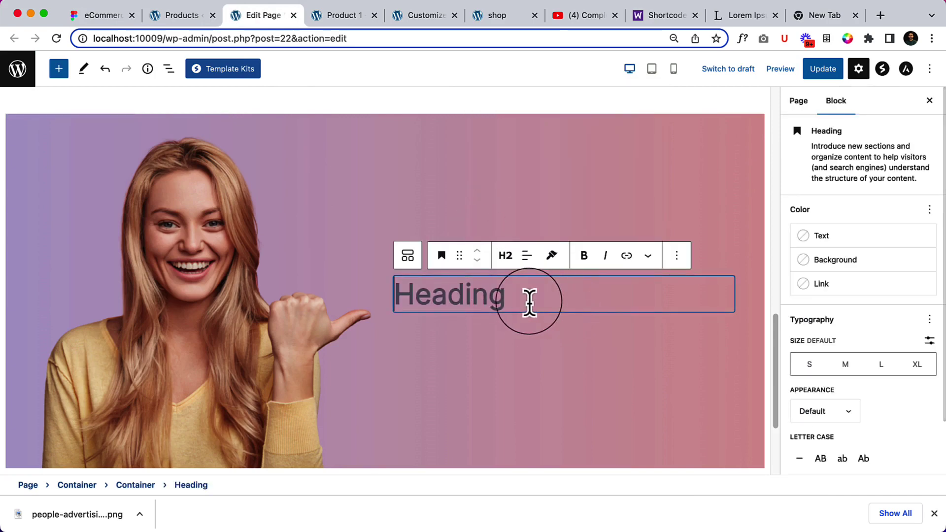
type("Sale")
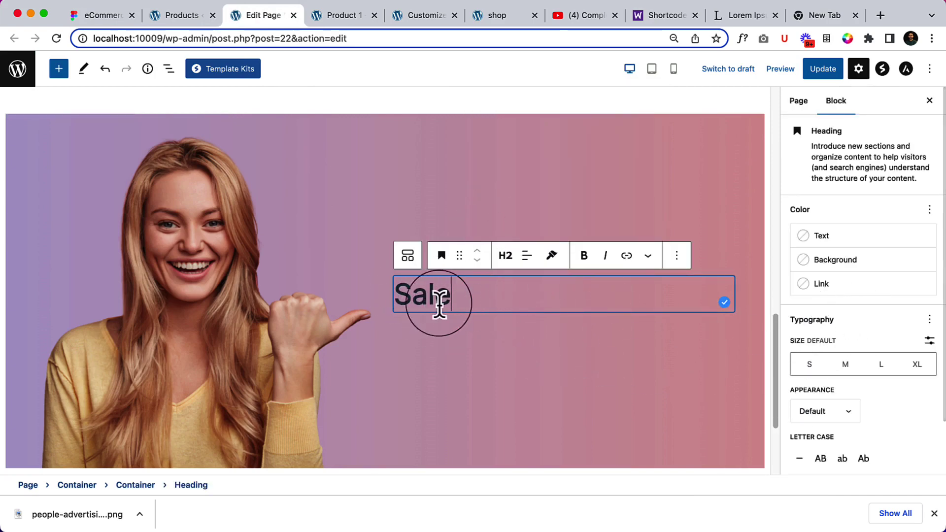
scroll(458, 303, "down", 2)
scroll(887, 394, "down", 2)
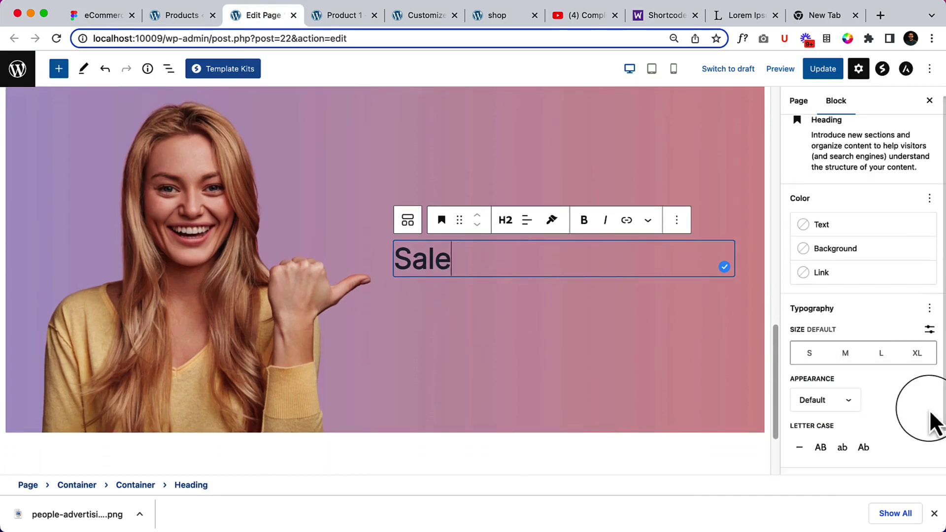
left_click(928, 276)
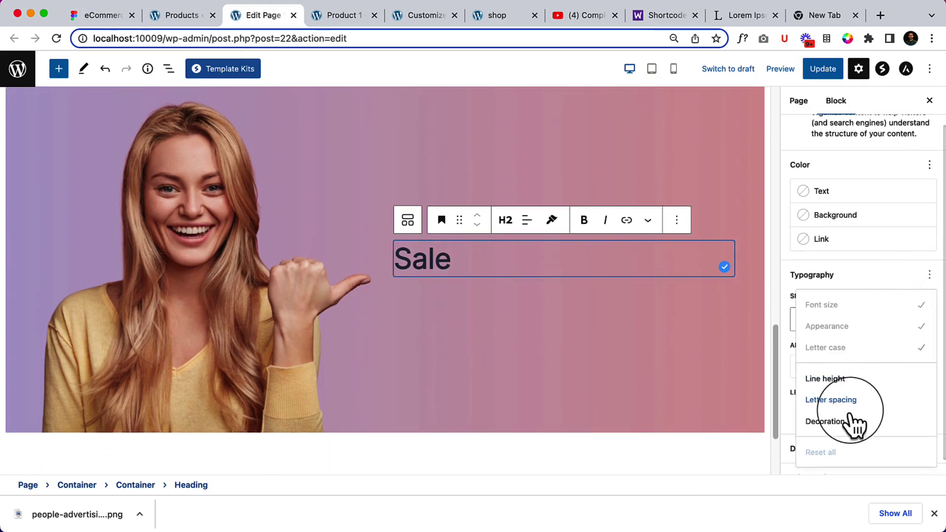
left_click(446, 261)
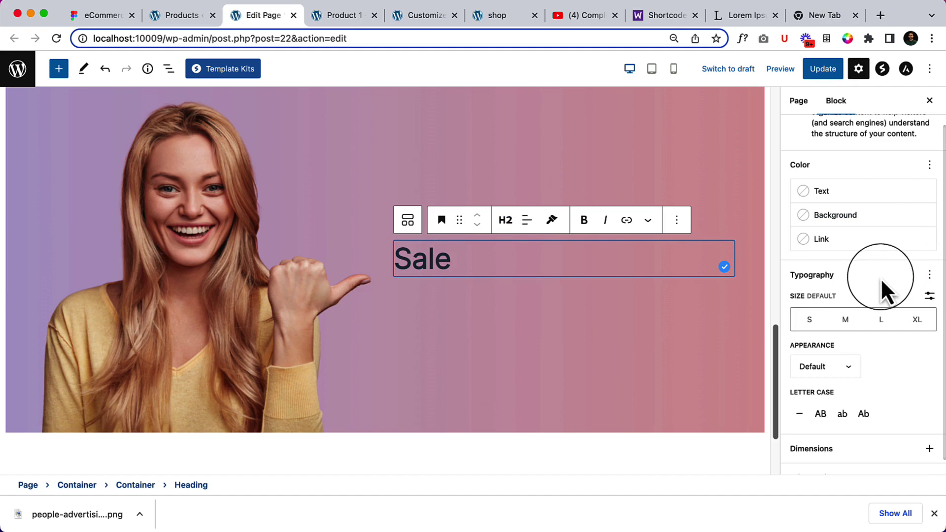
- Convert Sale to the plugin's advanced Heading block and search its font families for 'lico'
left_click(442, 221)
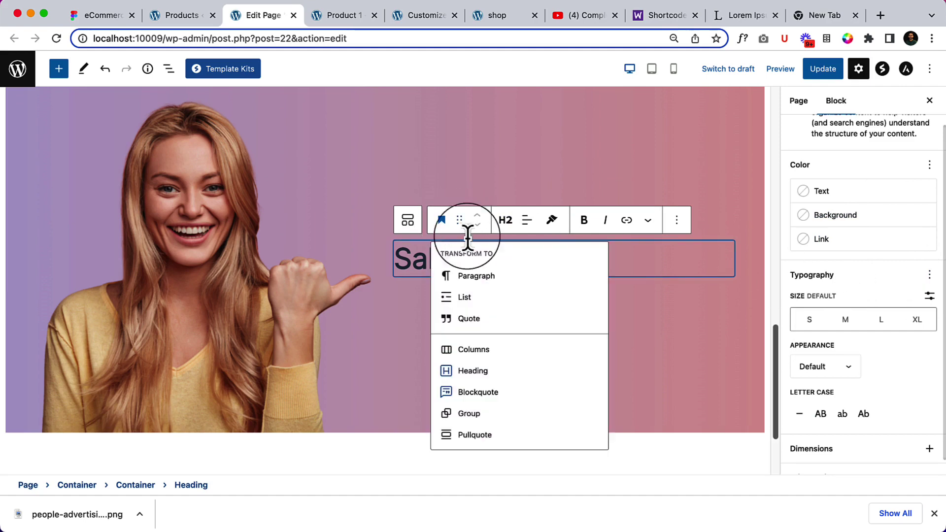
scroll(479, 375, "up", 1)
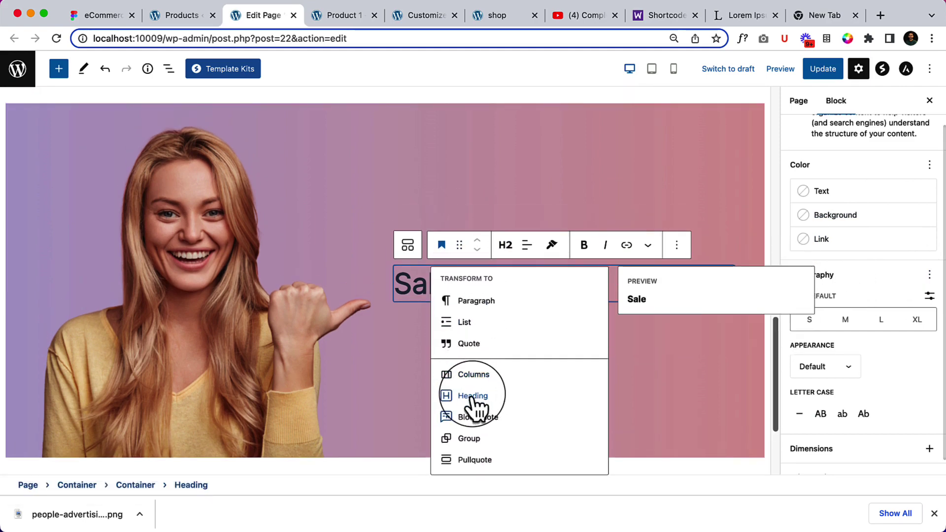
left_click(468, 394)
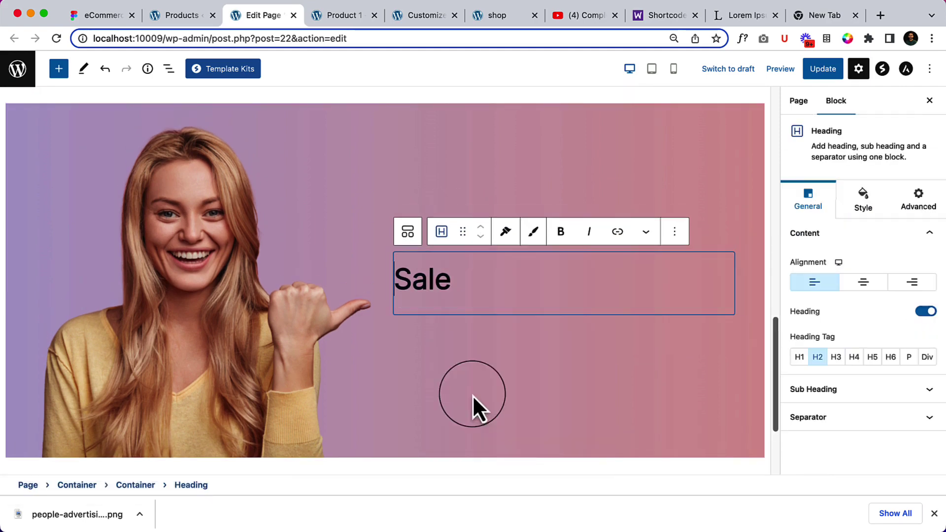
left_click(858, 207)
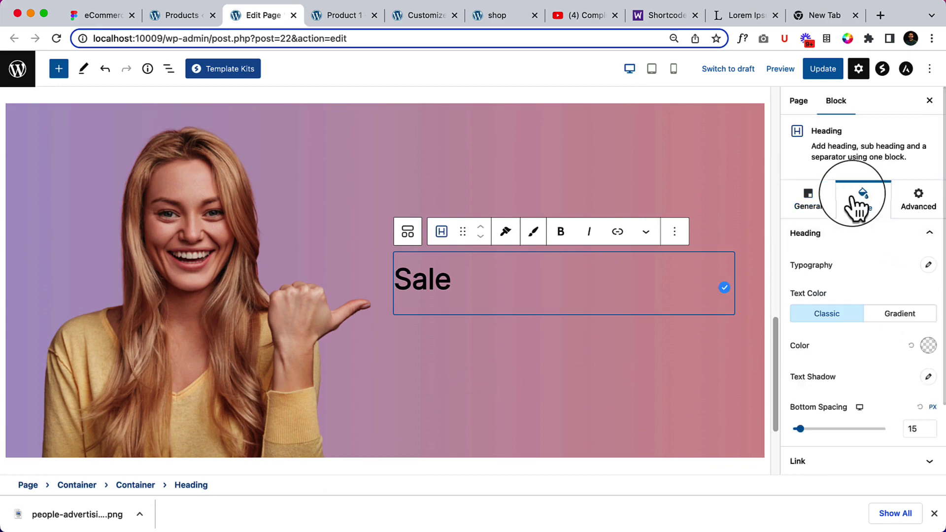
left_click(929, 266)
left_click(894, 302)
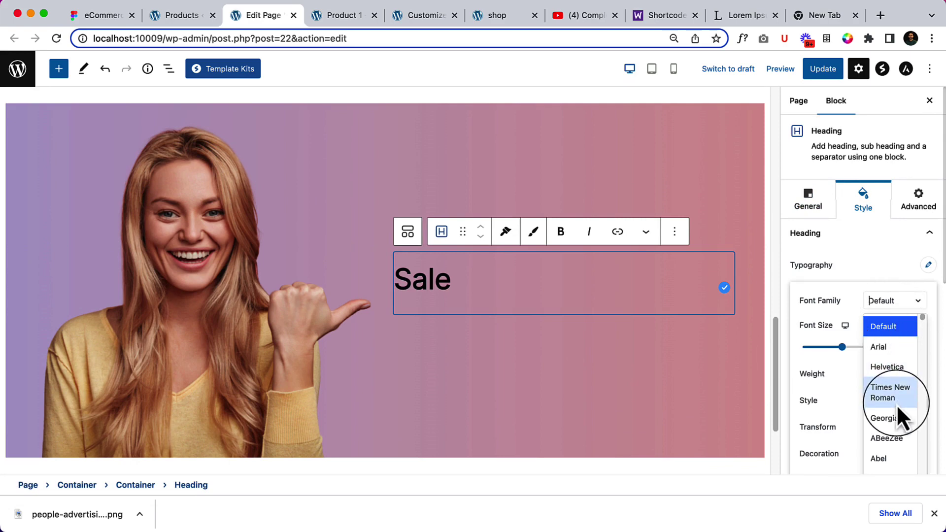
type("lico")
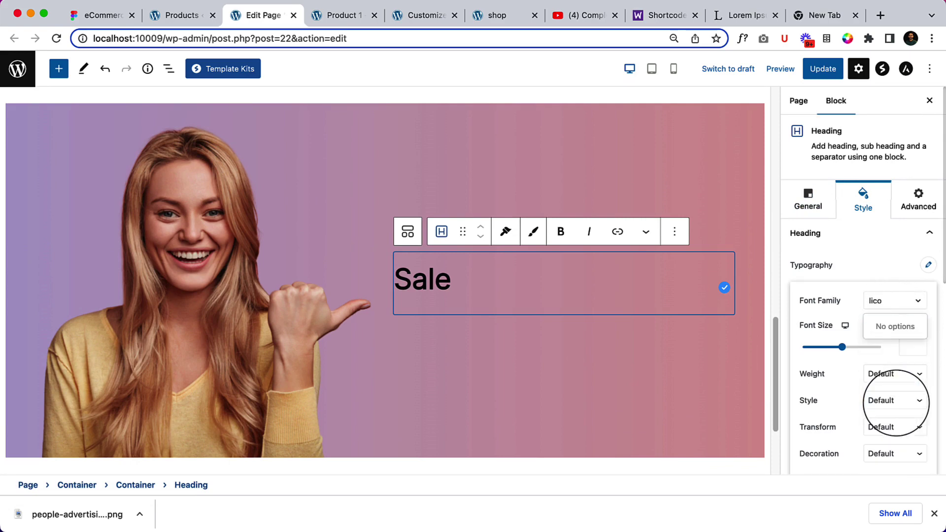
key("BackSpace")
key("BackSpace")
key("BackSpace")
key("BackSpace")
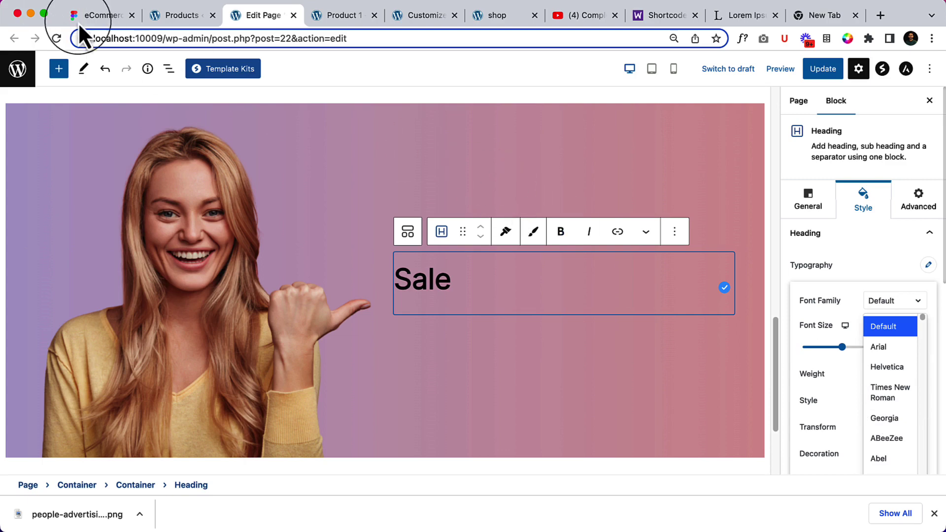
- Confirm the Licorice font in Figma, then search the font list again with 'lice'
left_click(95, 24)
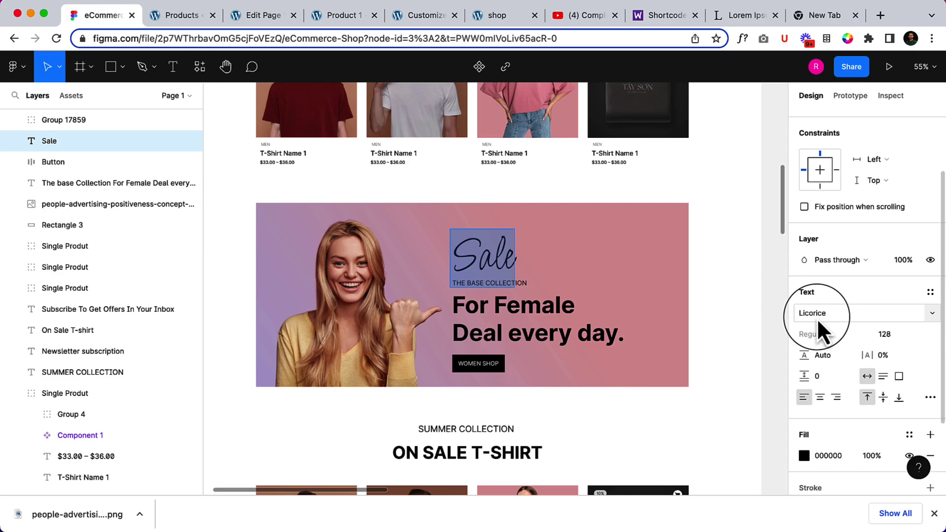
left_click(266, 18)
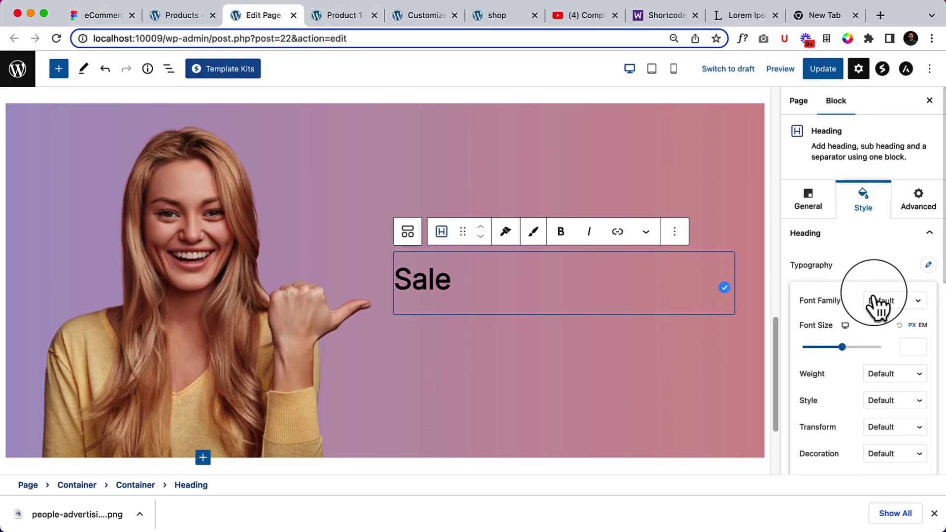
left_click(885, 302)
type("lic")
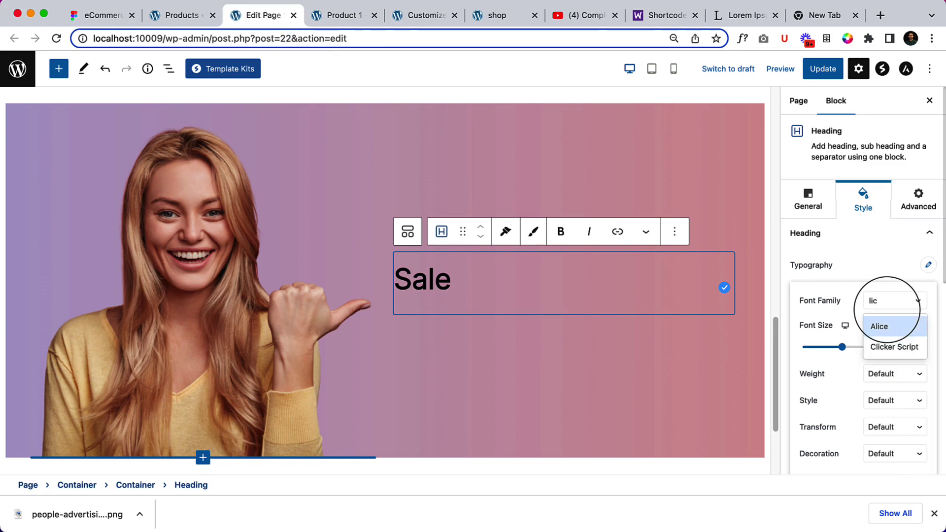
type("e")
key("BackSpace")
key("BackSpace")
key("BackSpace")
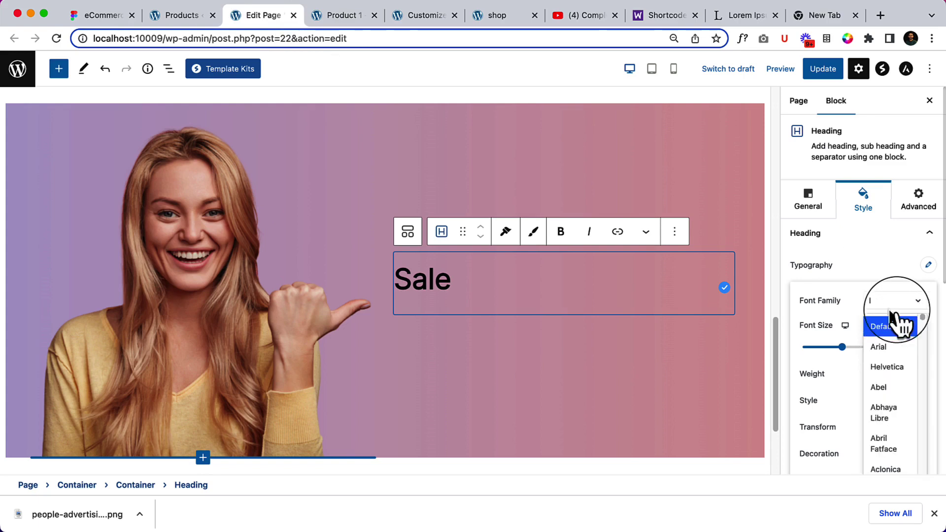
key("BackSpace")
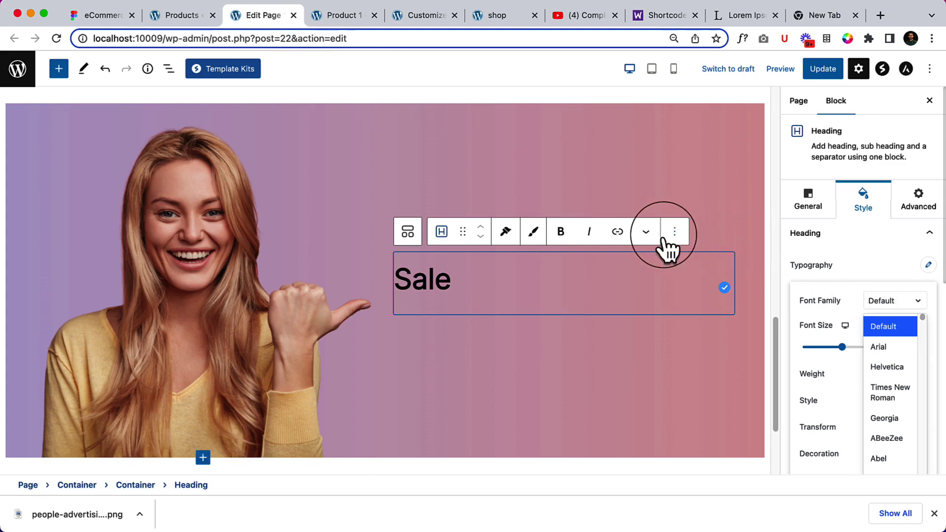
- Copy the THE BASE COLLECTION tagline line from the Figma banner design
left_click(121, 16)
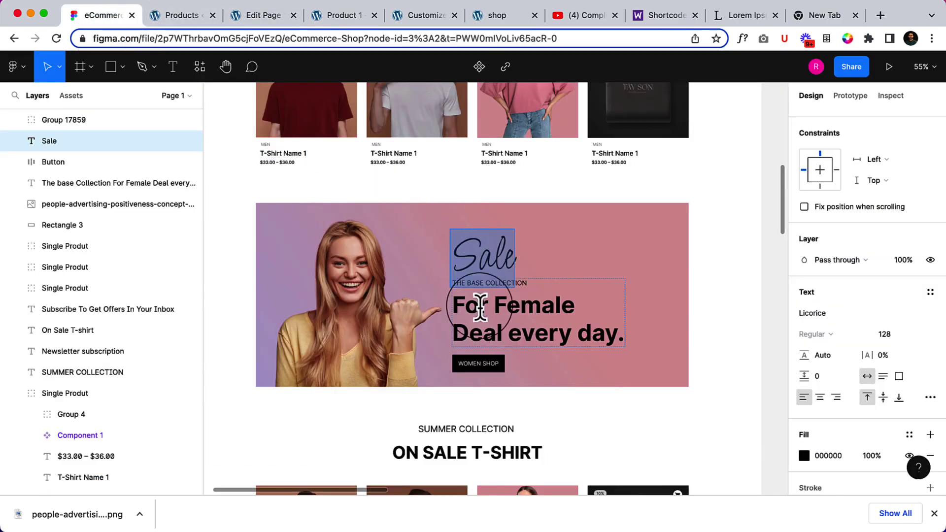
triple_click(520, 285)
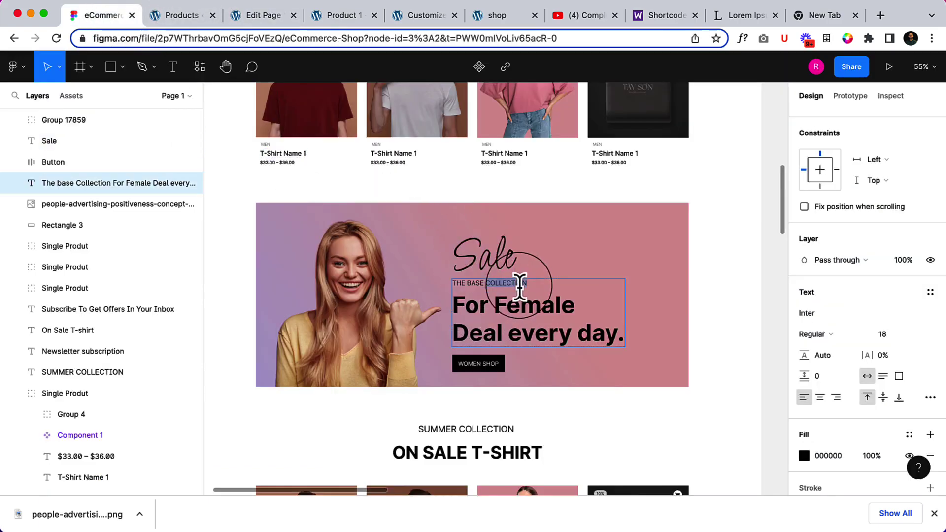
key("ctrl+a")
triple_click(535, 282)
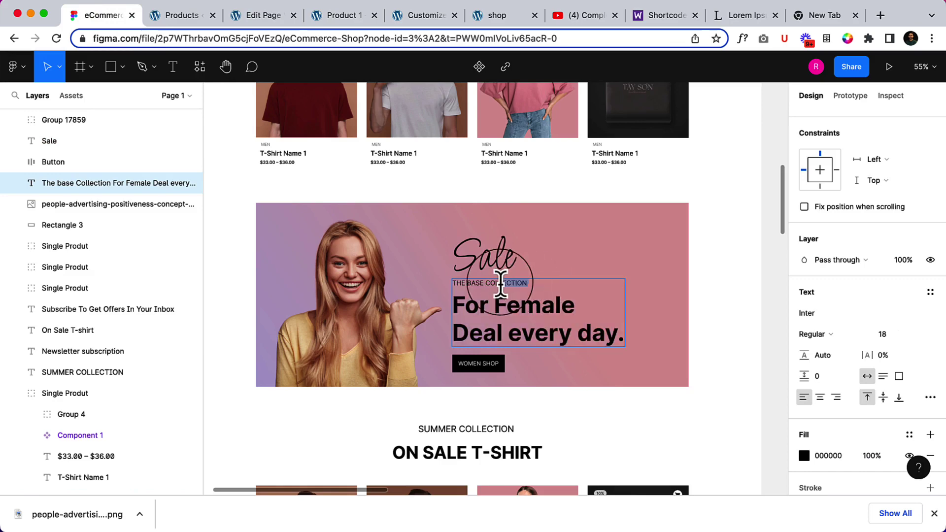
left_click_drag(447, 295, 449, 294)
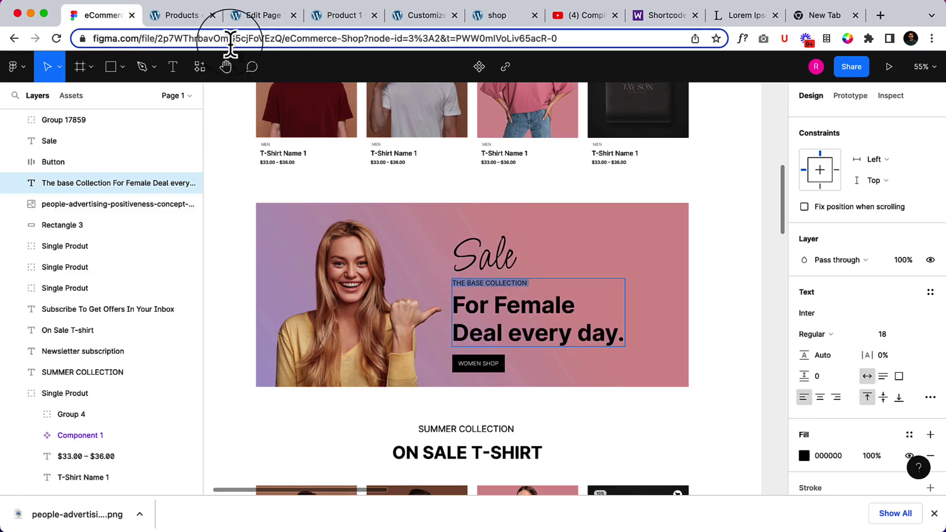
left_click(248, 20)
- Replace the Sale heading text with 'The base Collection' as a standard H5 heading
double_click(433, 283)
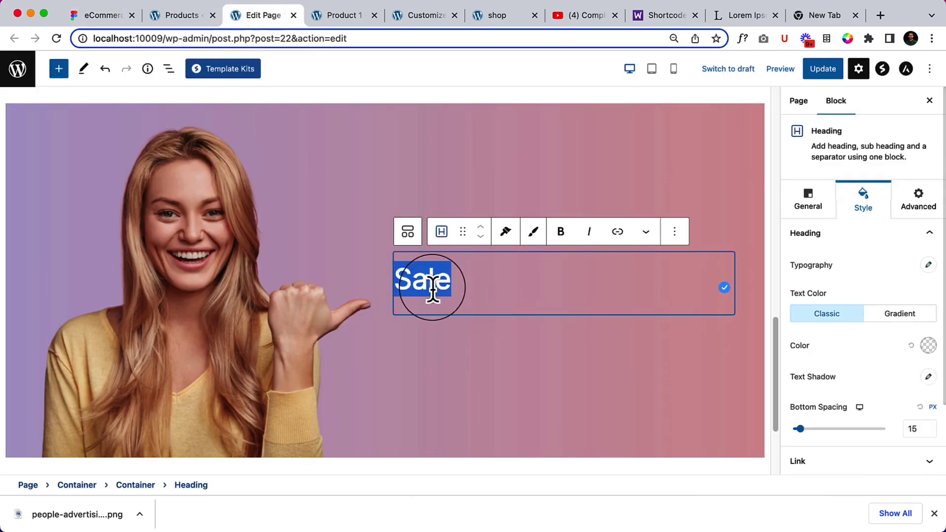
type("The base Collection")
left_click(442, 231)
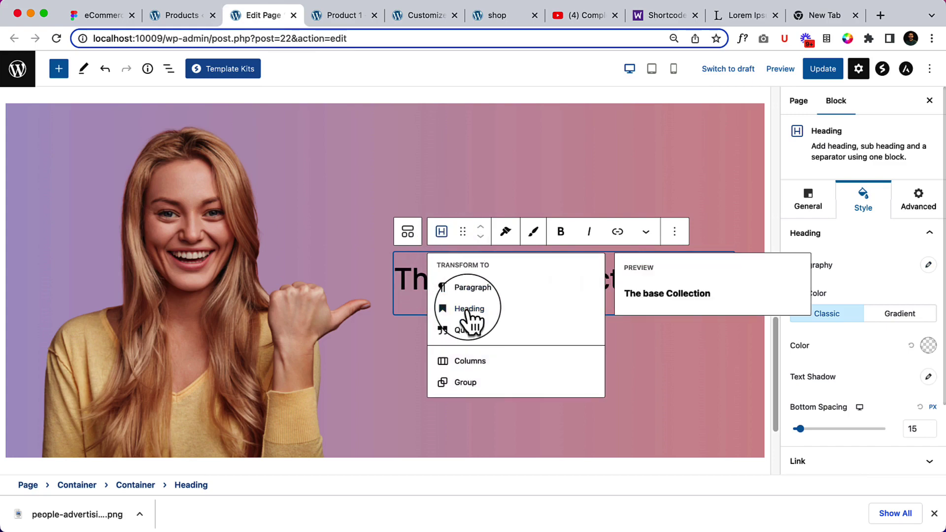
left_click(468, 308)
left_click(506, 245)
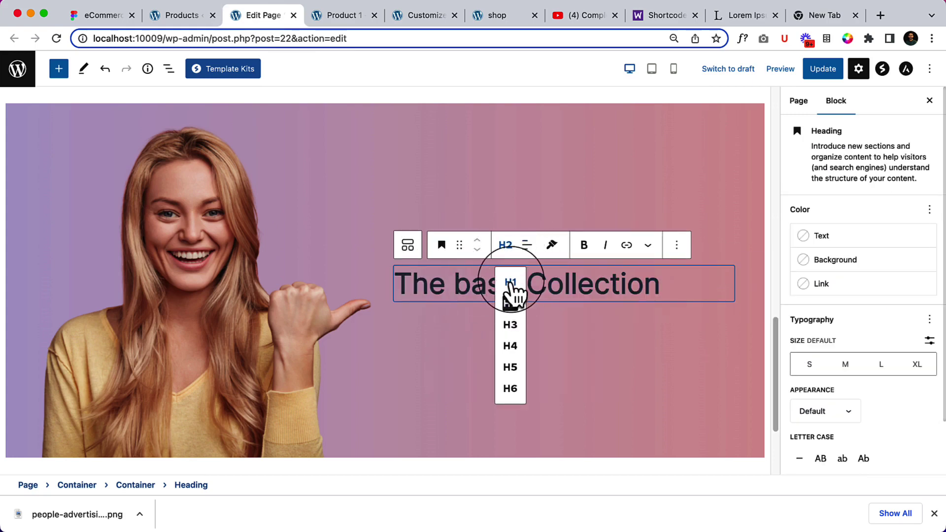
left_click(512, 369)
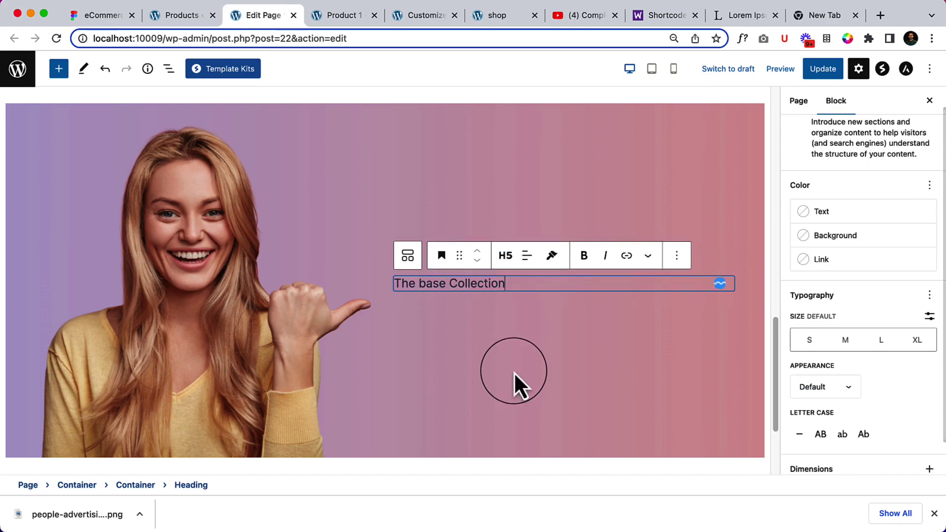
- Add a 'For Female Deal every day.' heading below The base Collection, copied from Figma
left_click(172, 18)
left_click(86, 16)
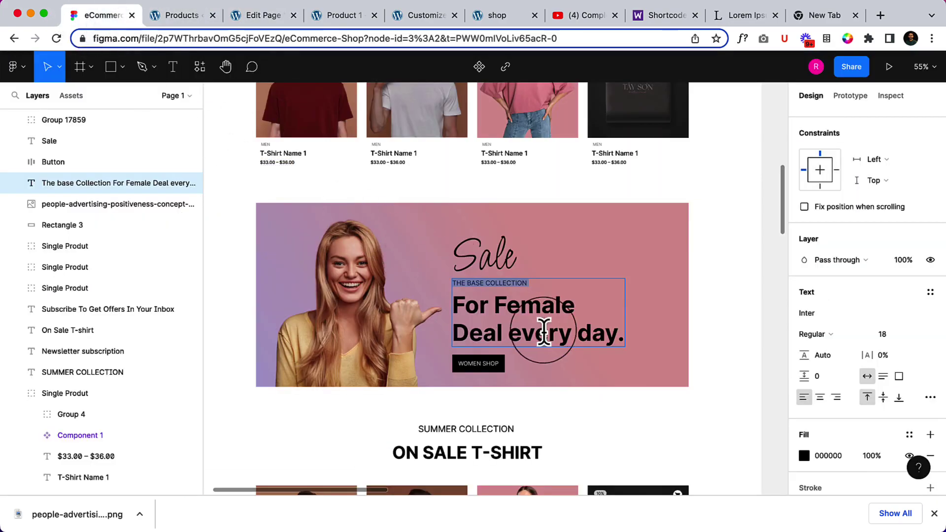
left_click_drag(456, 308, 591, 355)
key("super+c")
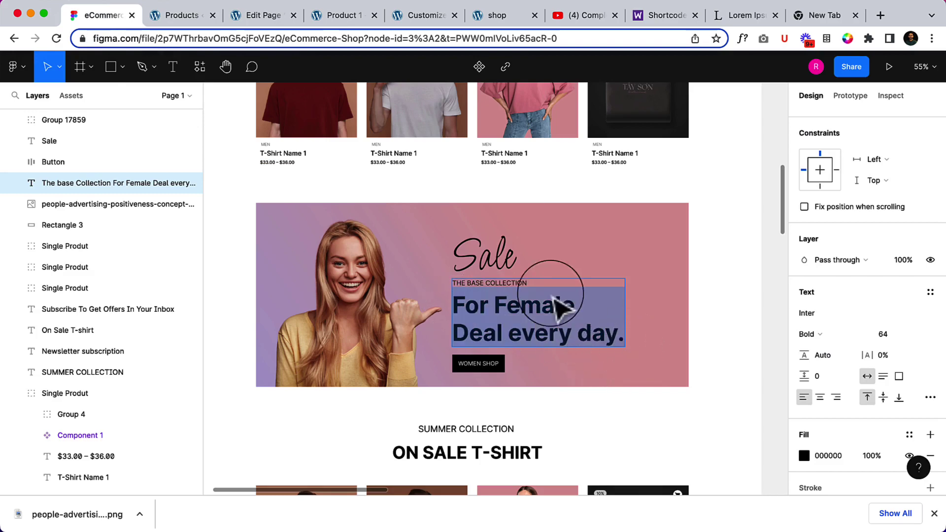
left_click(250, 19)
key("Return")
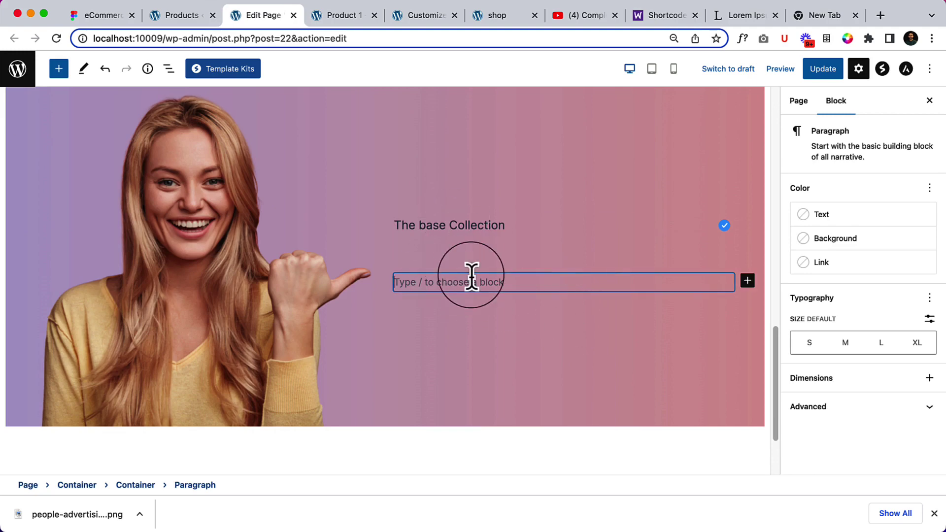
key("BackSpace")
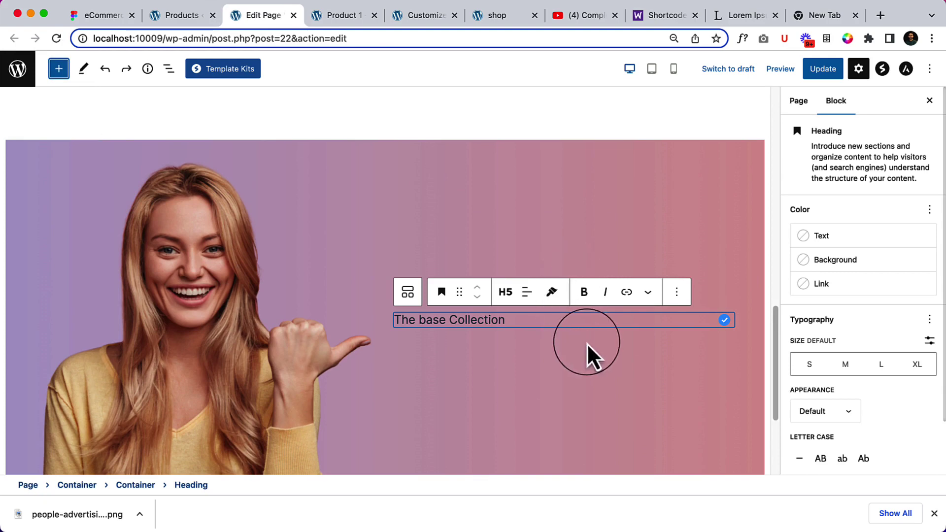
left_click(536, 324)
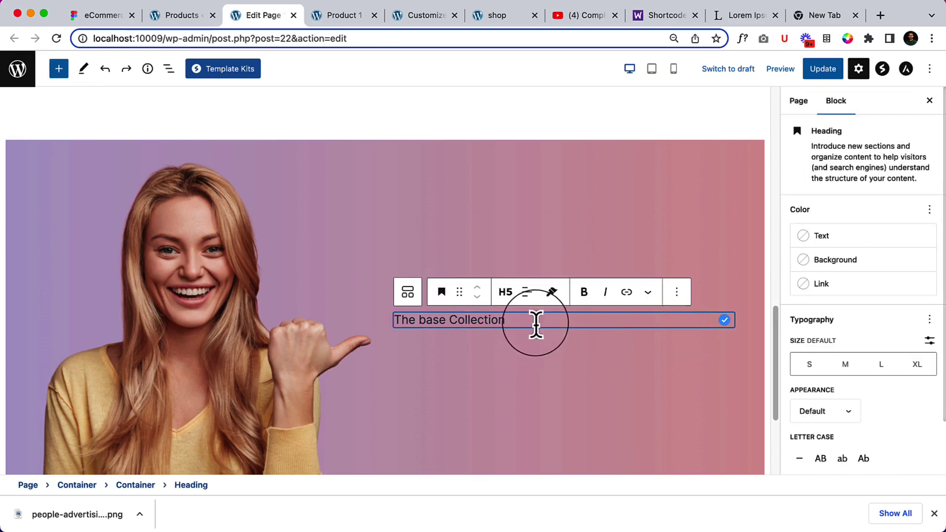
left_click(538, 347)
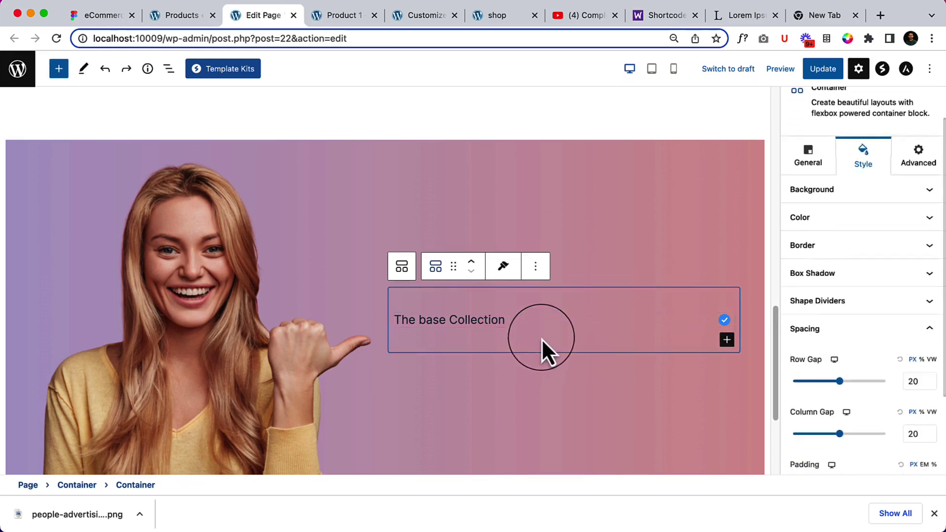
left_click(727, 339)
left_click(761, 223)
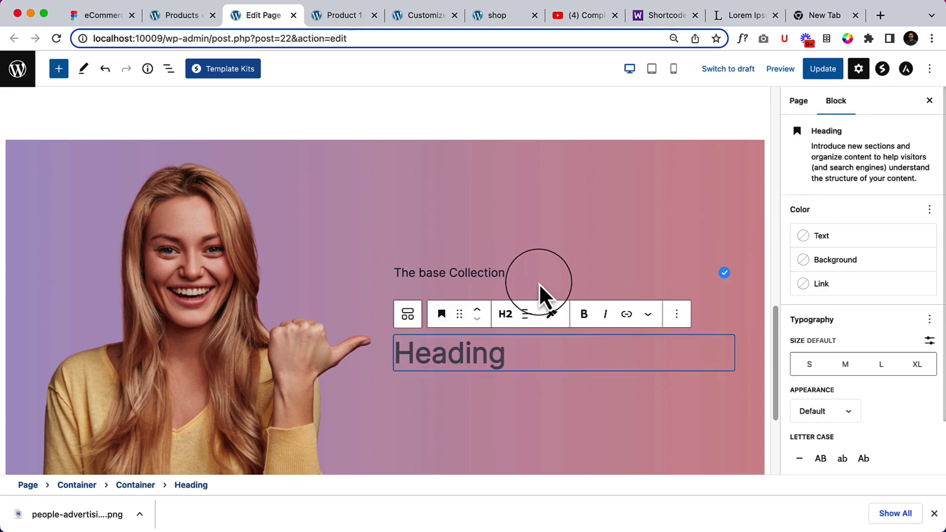
key("super+v")
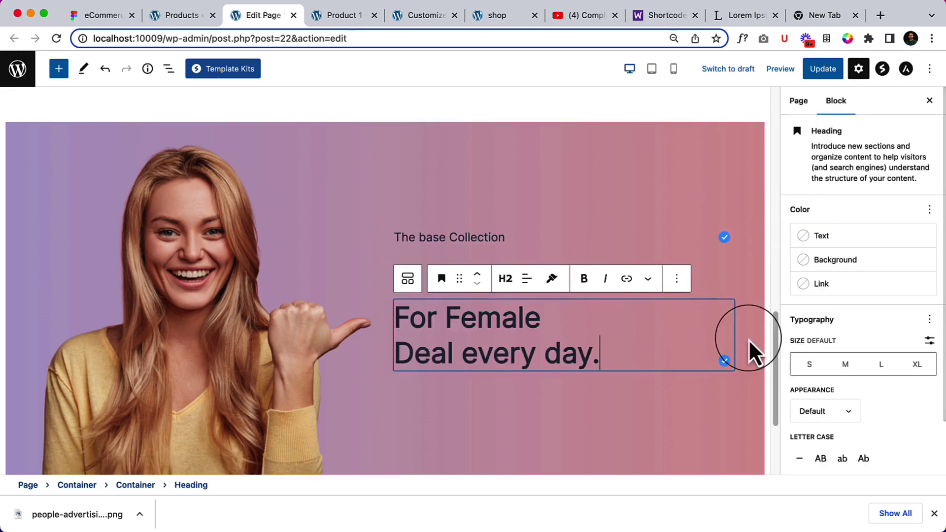
- Insert a WOMEN SHOP button below the tagline heading via /button and update the page
left_click(98, 16)
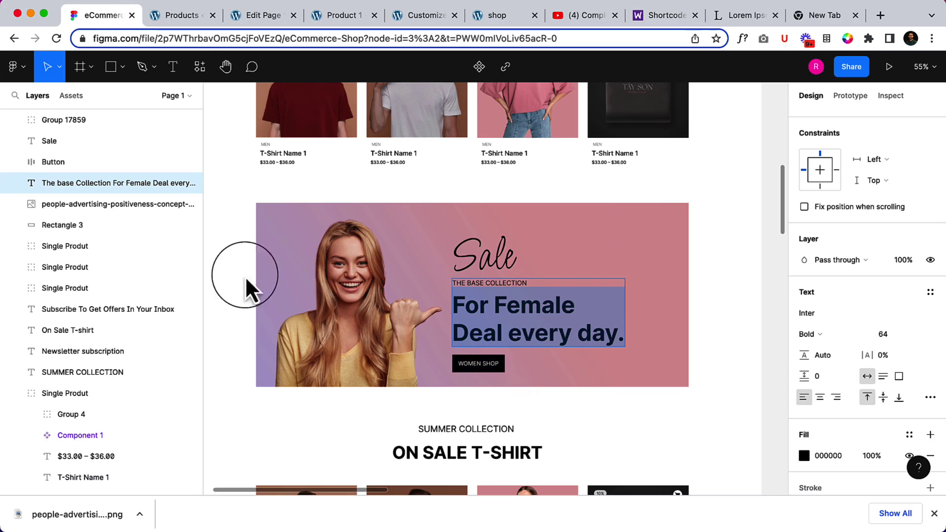
left_click(264, 16)
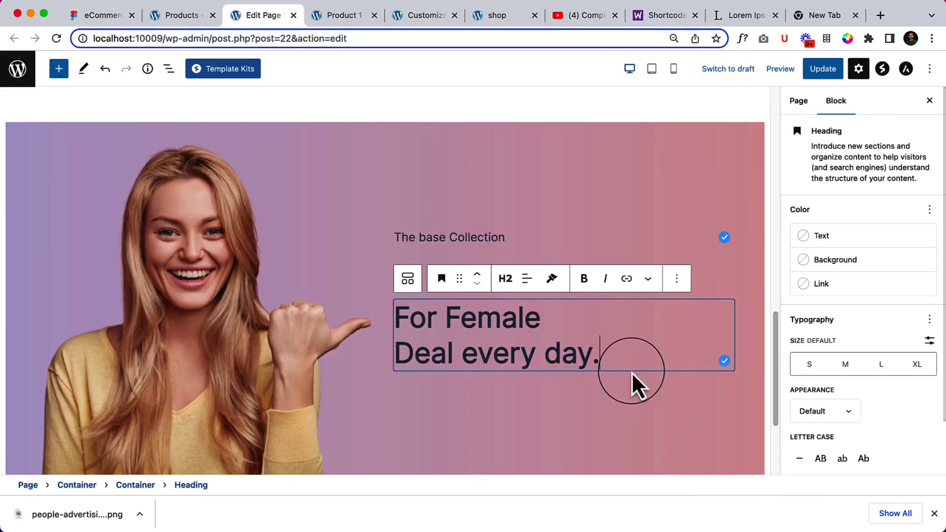
key("Return")
type("/button")
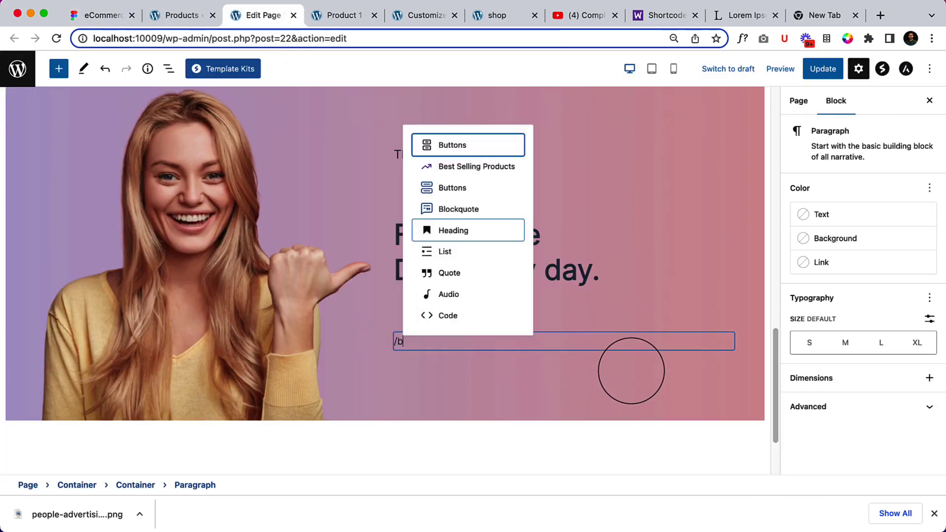
key("Return")
type("WOMEN SHOP")
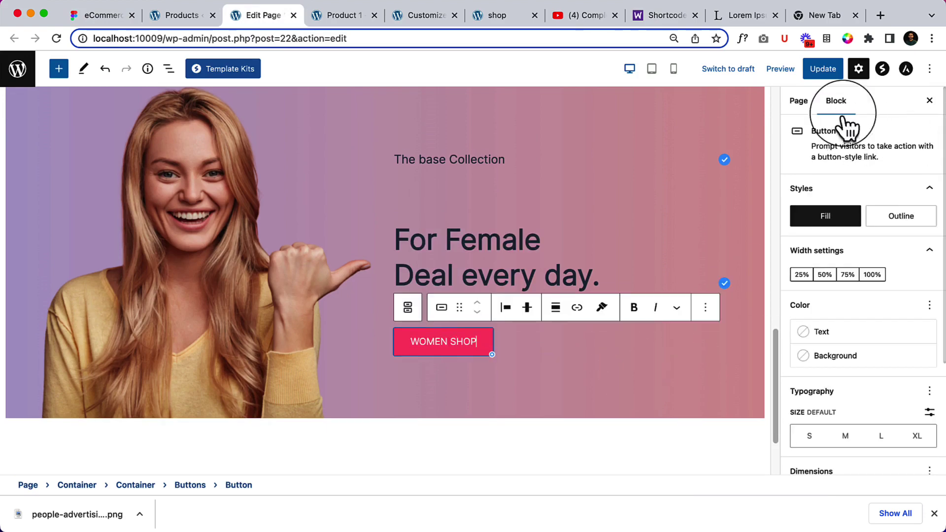
left_click(822, 69)
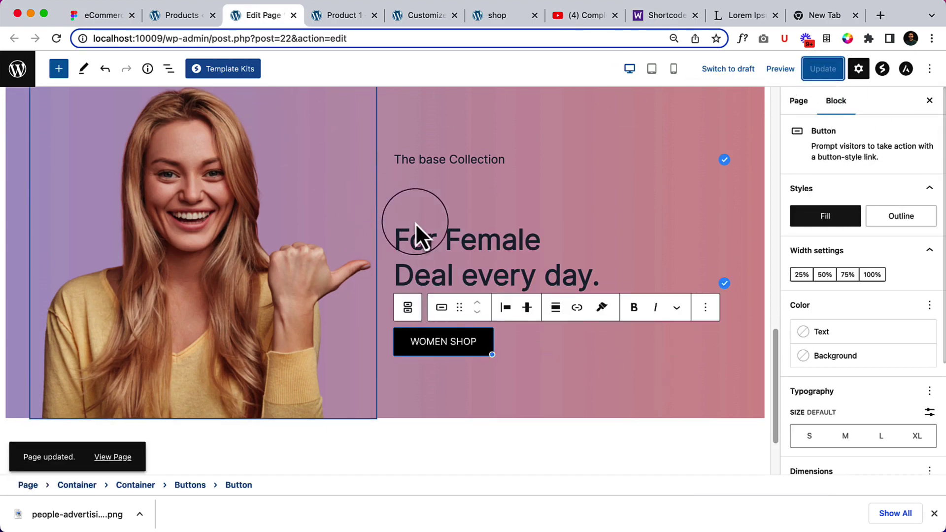
left_click(493, 251)
left_click(643, 351)
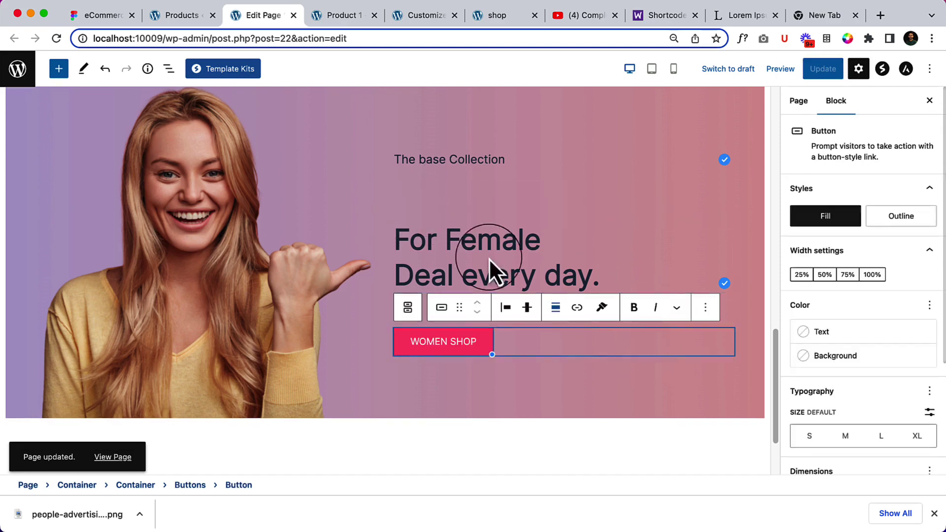
- Insert an empty Image block between The base Collection and the For Female heading
left_click(168, 68)
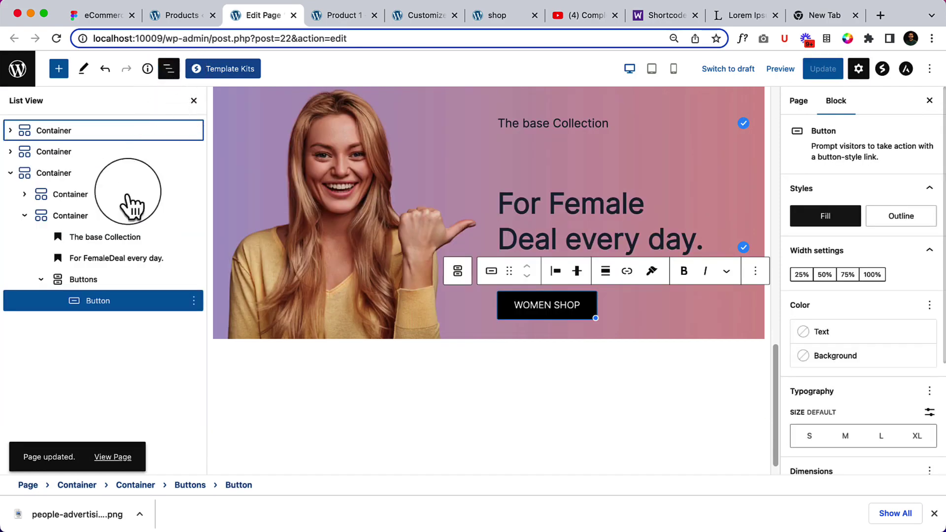
left_click(99, 278)
left_click(113, 237)
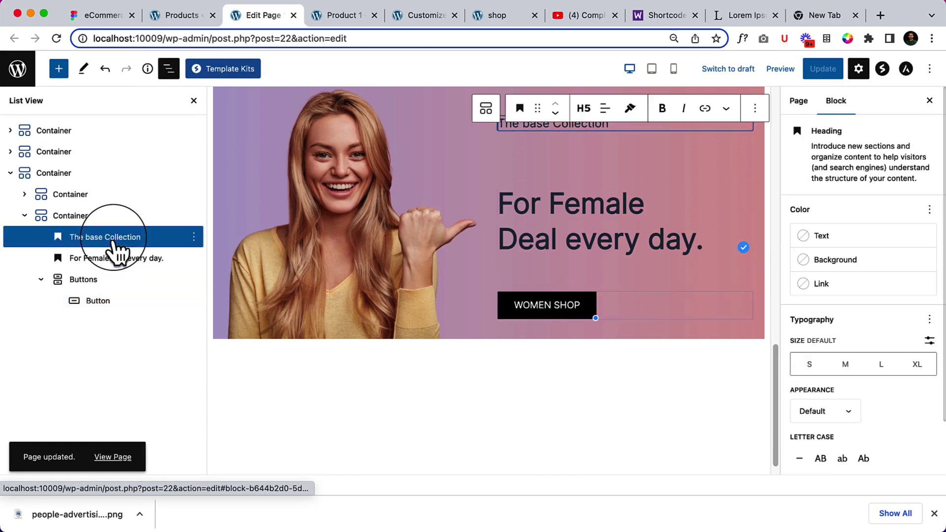
left_click(118, 258, "shift")
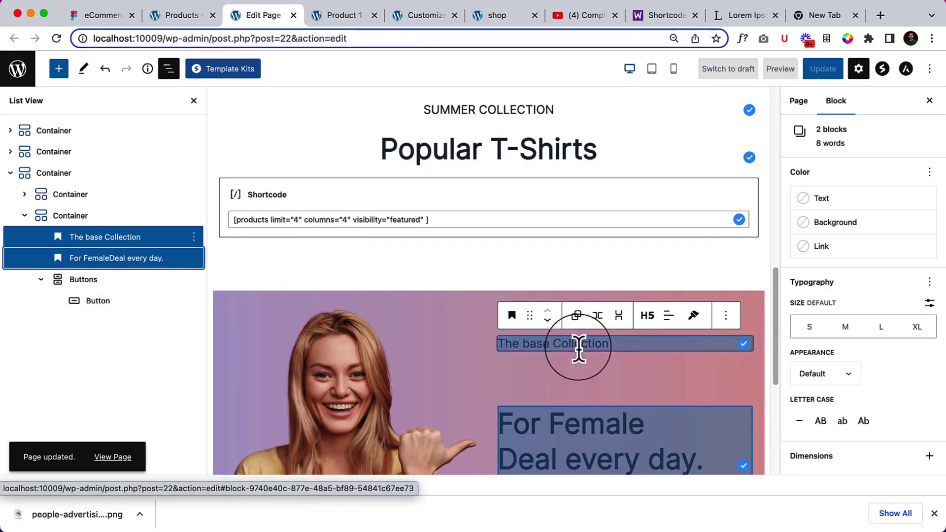
left_click(587, 375)
scroll(598, 353, "down", 3)
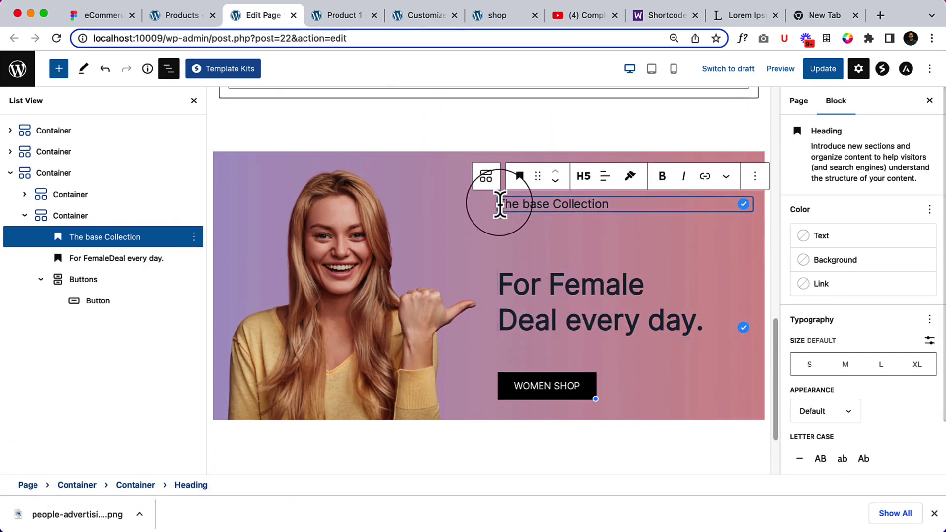
mouse_move(520, 223)
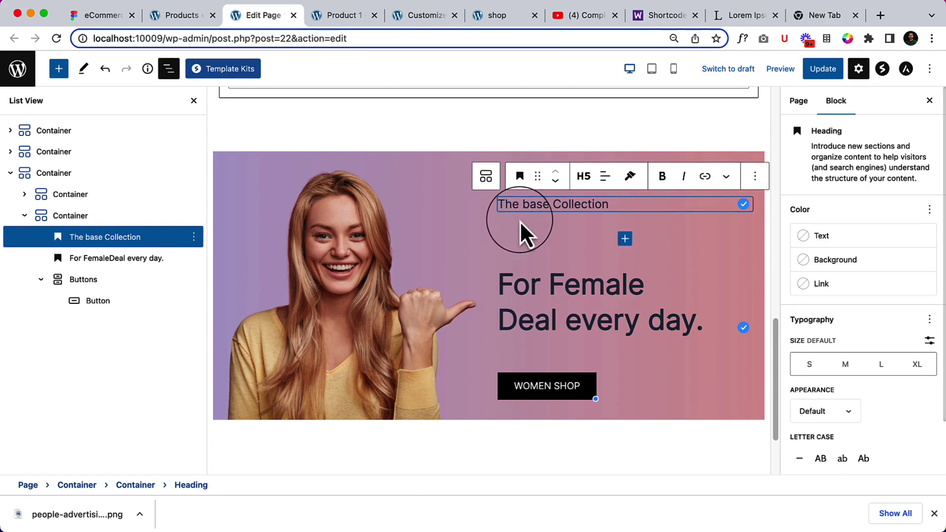
left_click(625, 240)
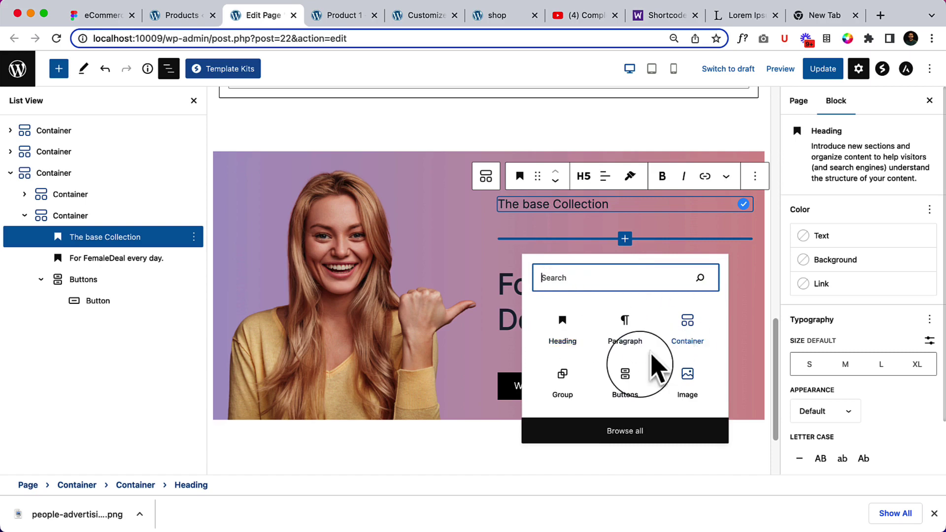
left_click(676, 382)
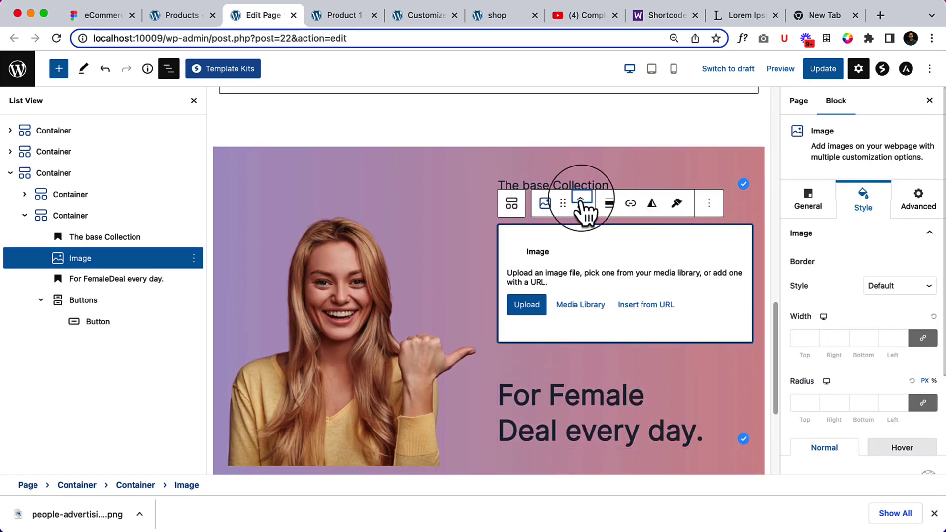
- Export the Figma Sale script text layer as a 2x PNG
left_click(581, 201)
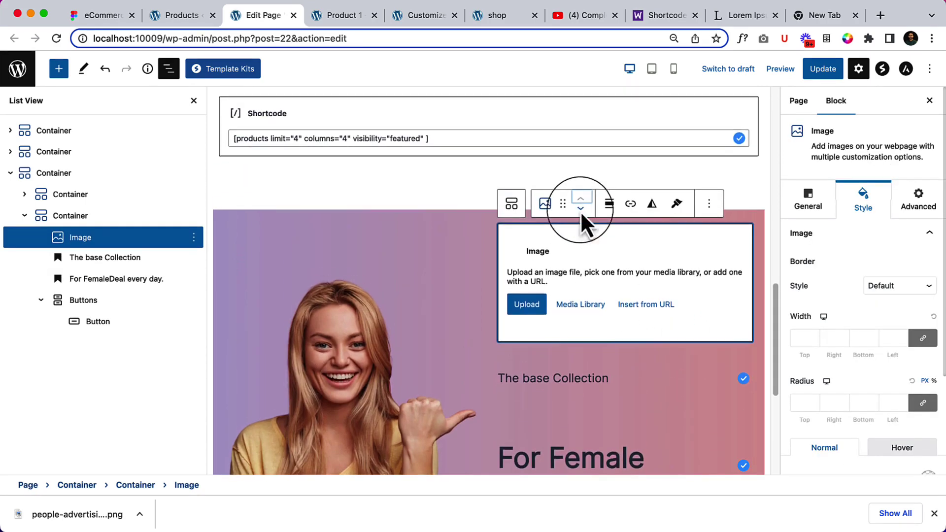
left_click(74, 15)
left_click(485, 257)
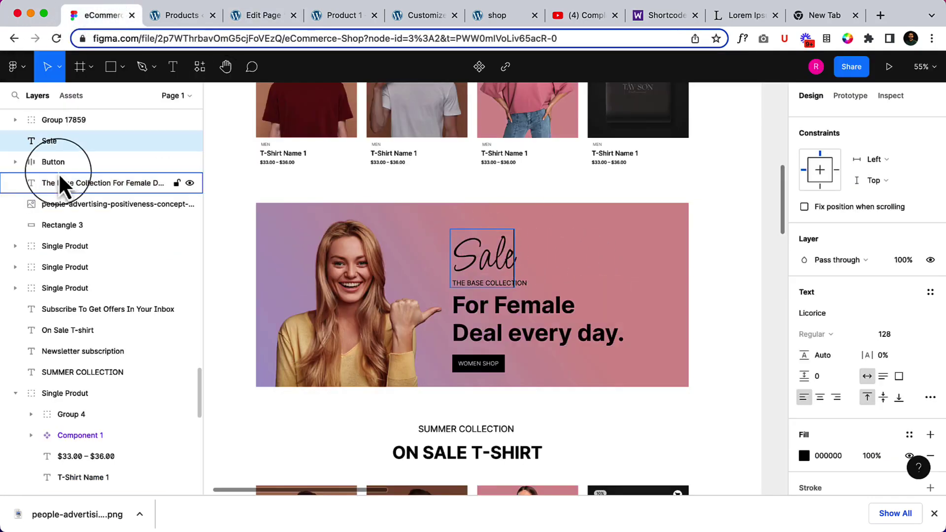
left_click(85, 152)
left_click(84, 143)
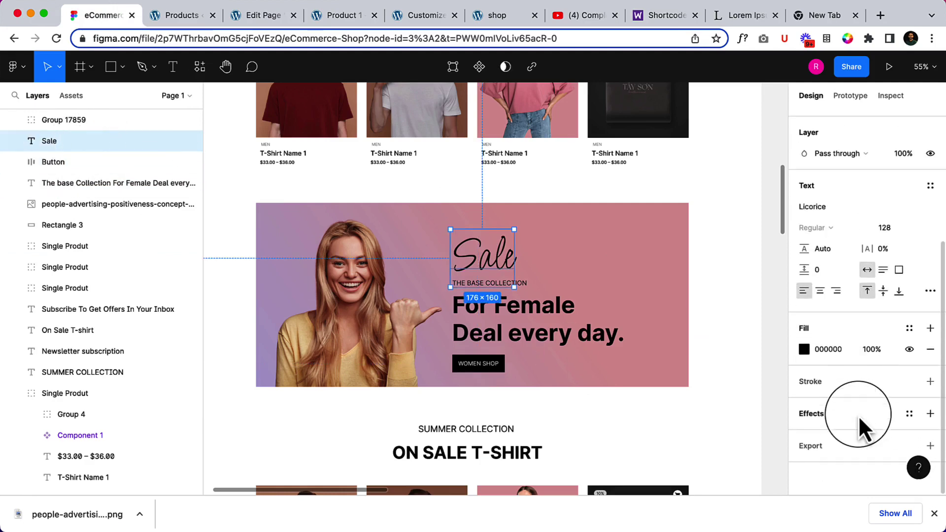
left_click(869, 447)
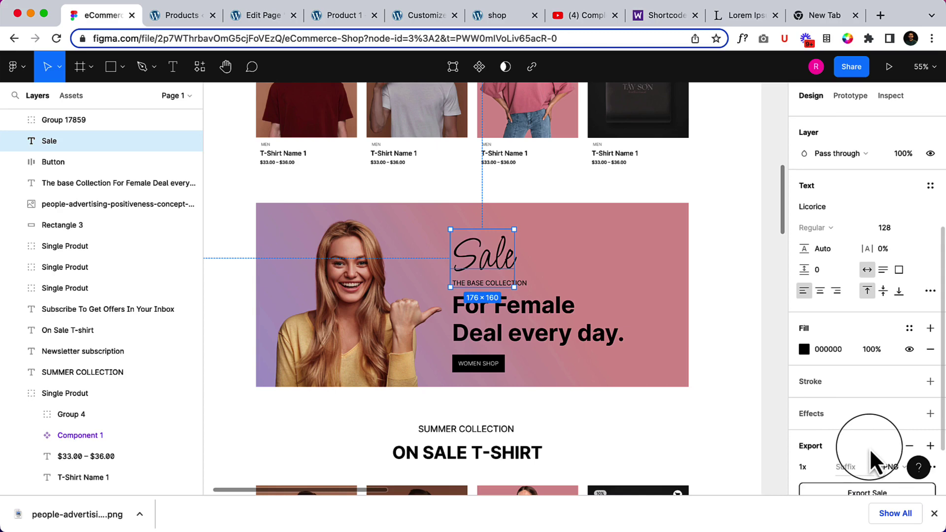
scroll(870, 448, "down", 3)
left_click(821, 393)
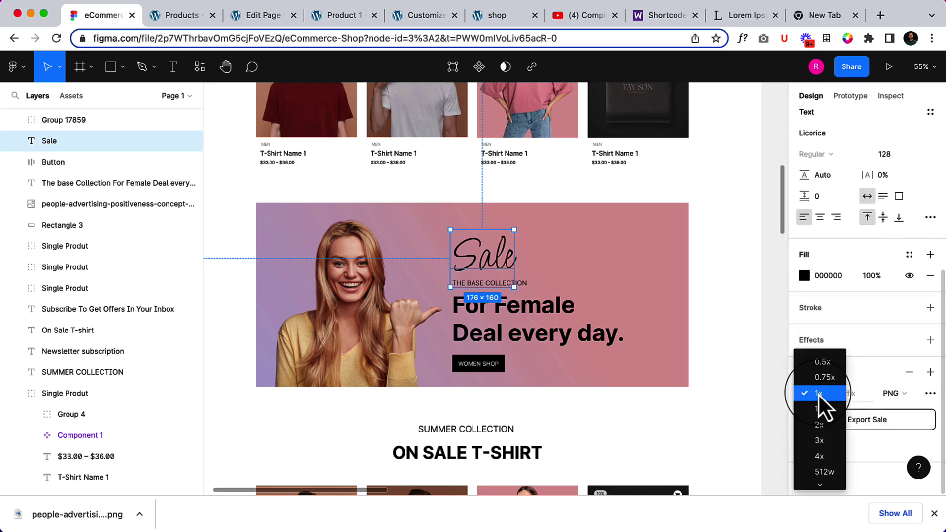
left_click(827, 425)
double_click(868, 422)
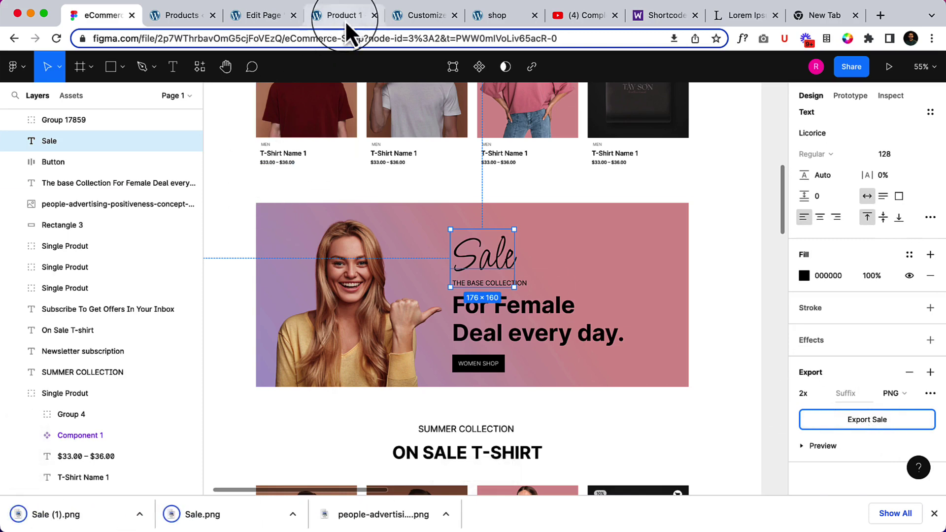
- Upload Sale (1).png into the Image block and drag it to a narrower width
left_click(255, 19)
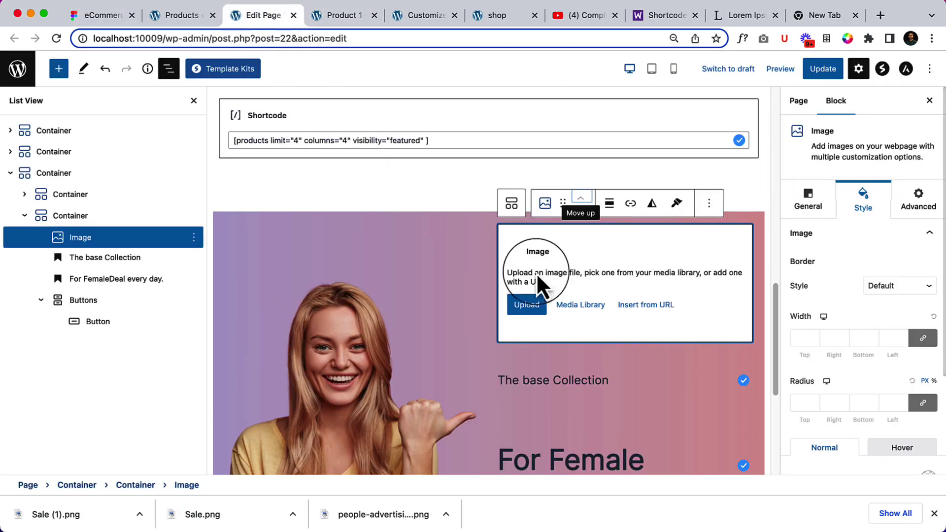
left_click(537, 306)
left_click(267, 129)
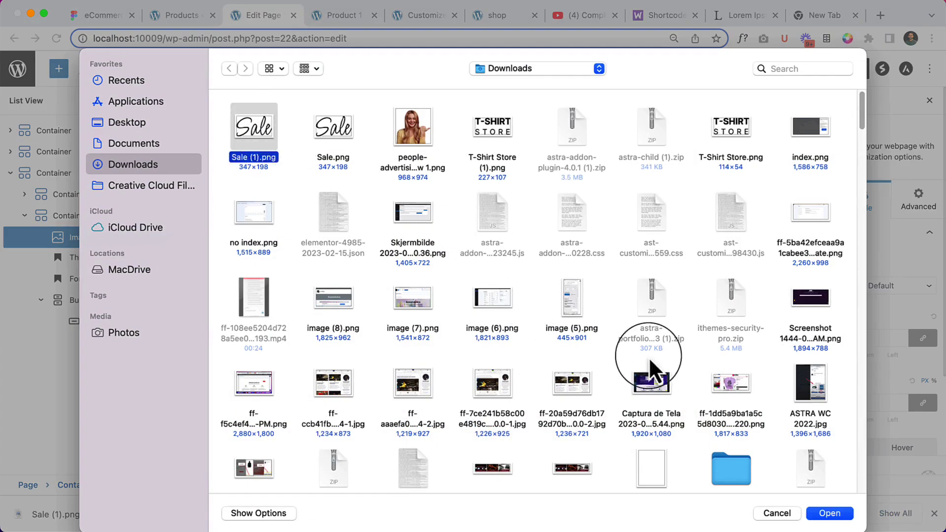
left_click(830, 513)
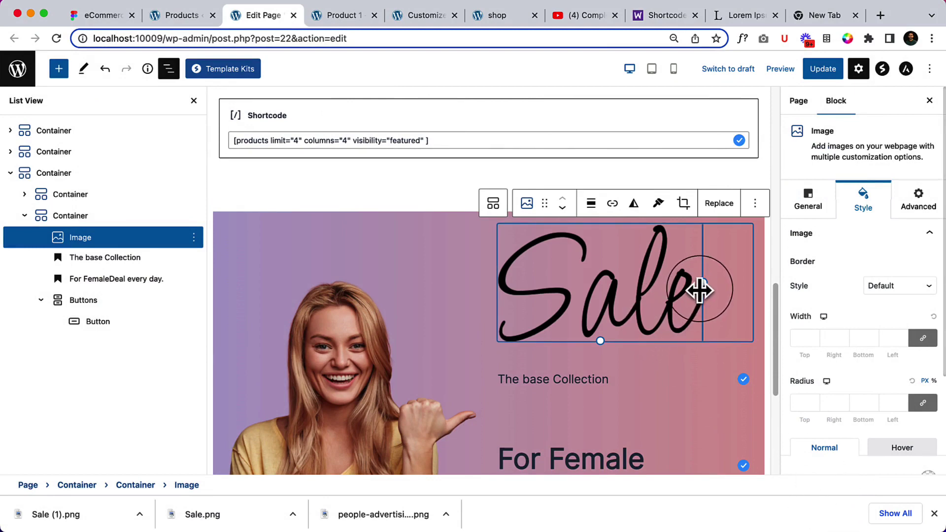
left_click_drag(703, 285, 608, 304)
scroll(420, 321, "down", 2)
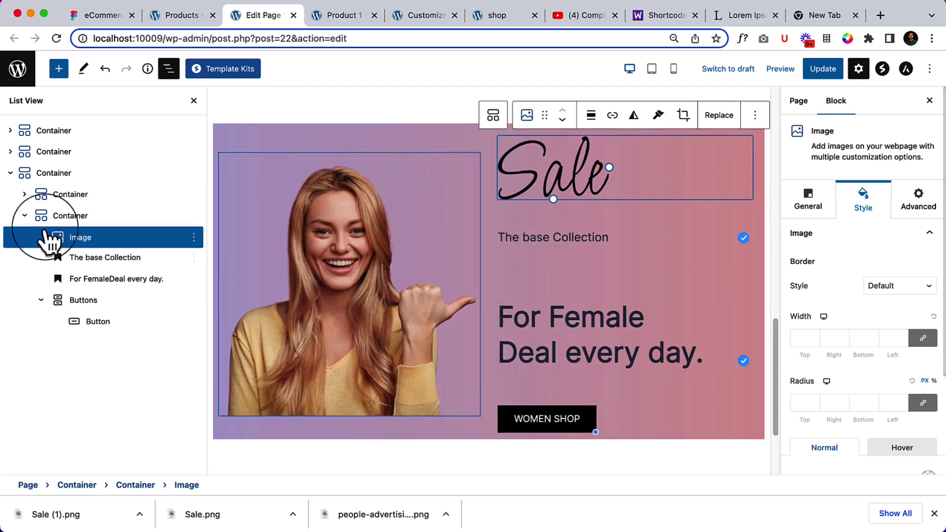
- Drag the text column container's Style > Spacing Row Gap from 20 down to 0
left_click(68, 221)
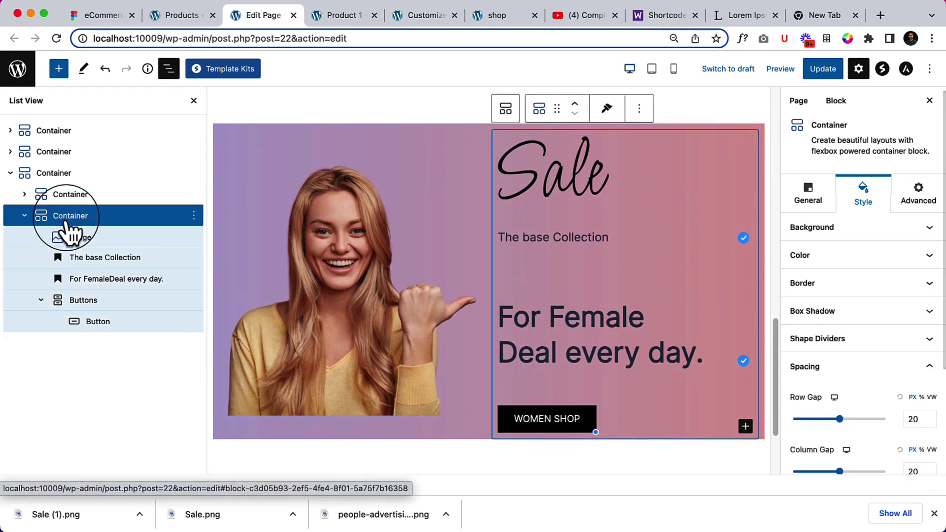
left_click(552, 189)
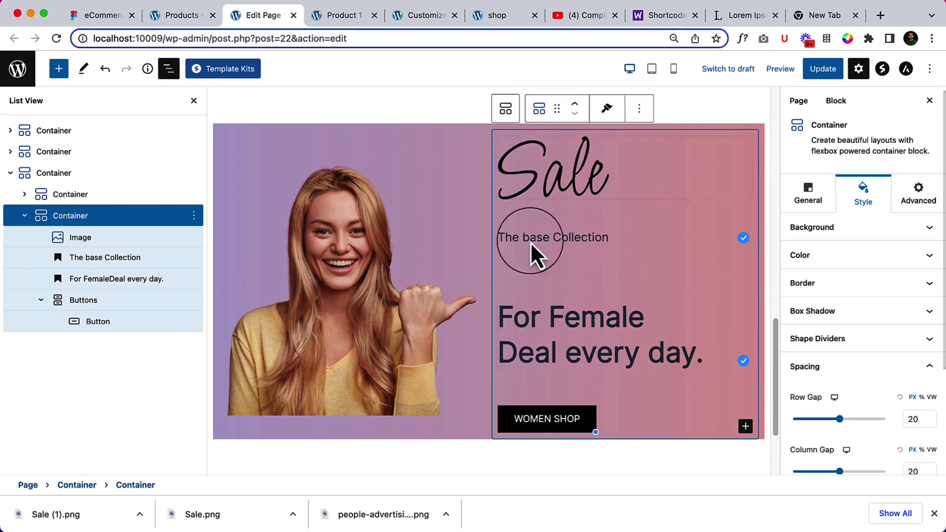
scroll(890, 386, "down", 4)
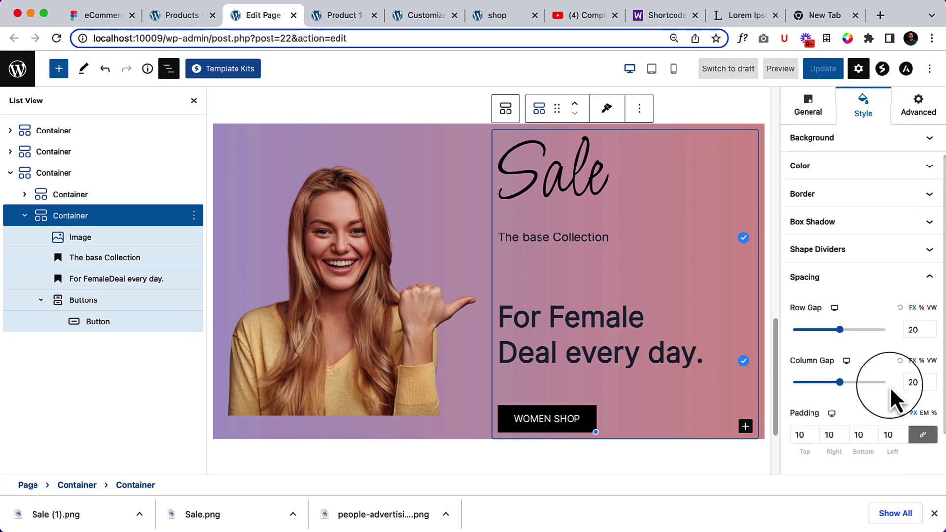
scroll(852, 168, "up", 3)
left_click(818, 145)
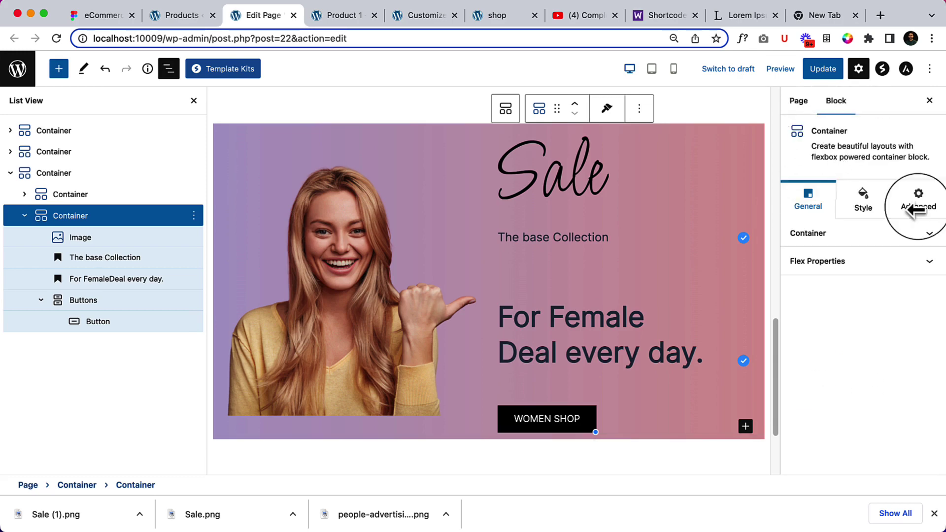
left_click(853, 262)
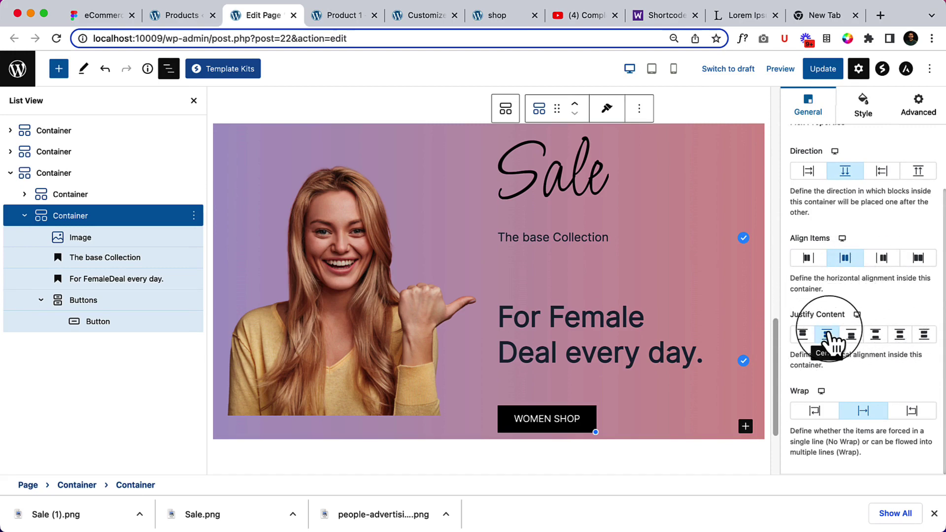
scroll(836, 256, "up", 2)
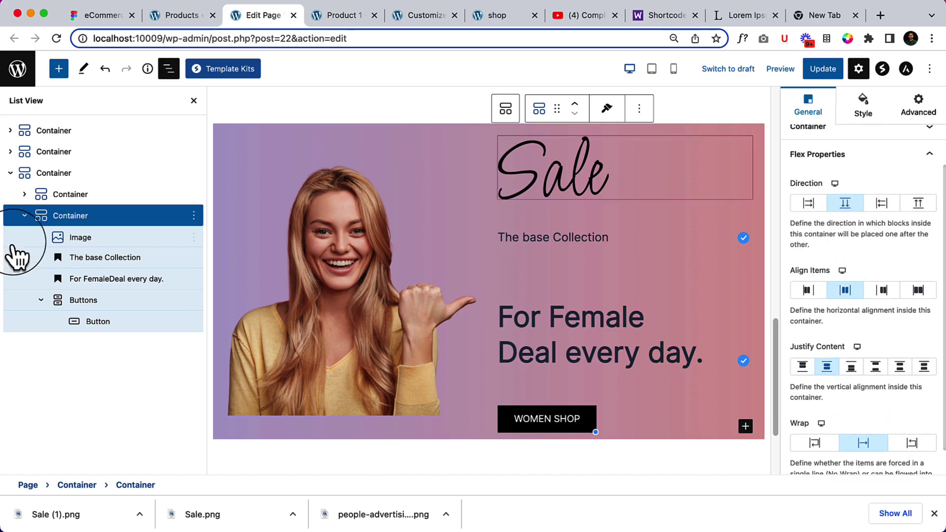
scroll(838, 187, "up", 1)
scroll(833, 177, "up", 3)
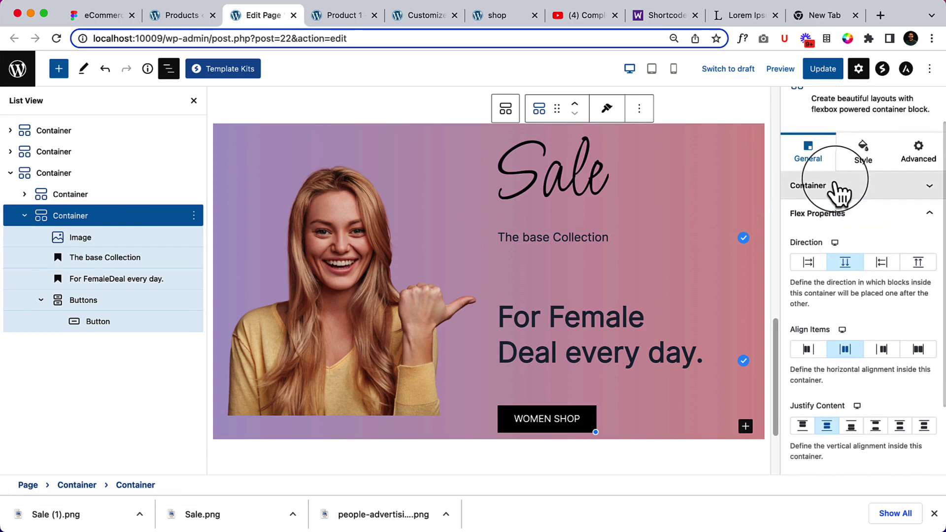
left_click(837, 187)
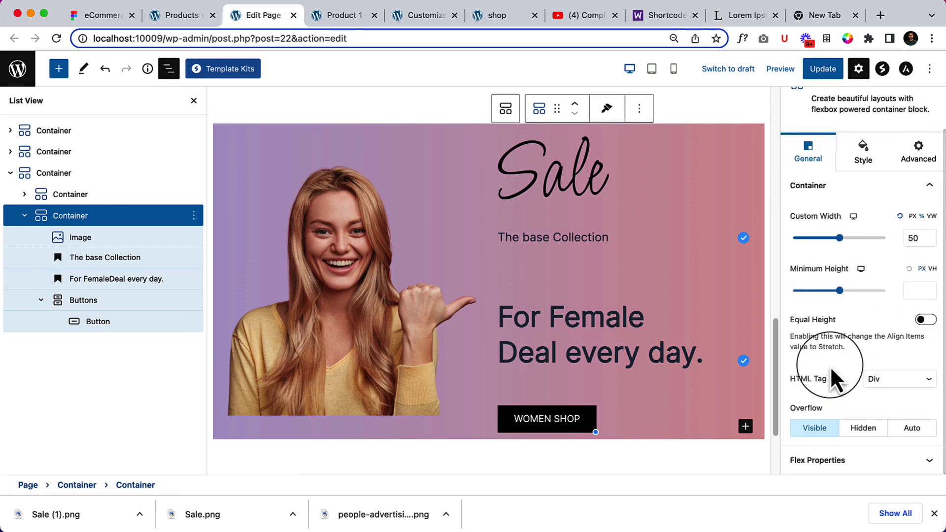
left_click(858, 157)
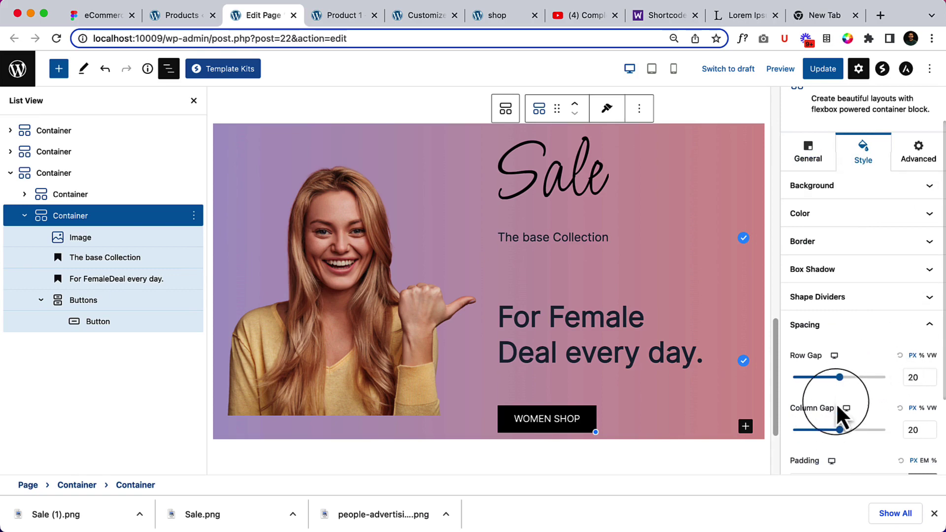
left_click_drag(840, 378, 789, 377)
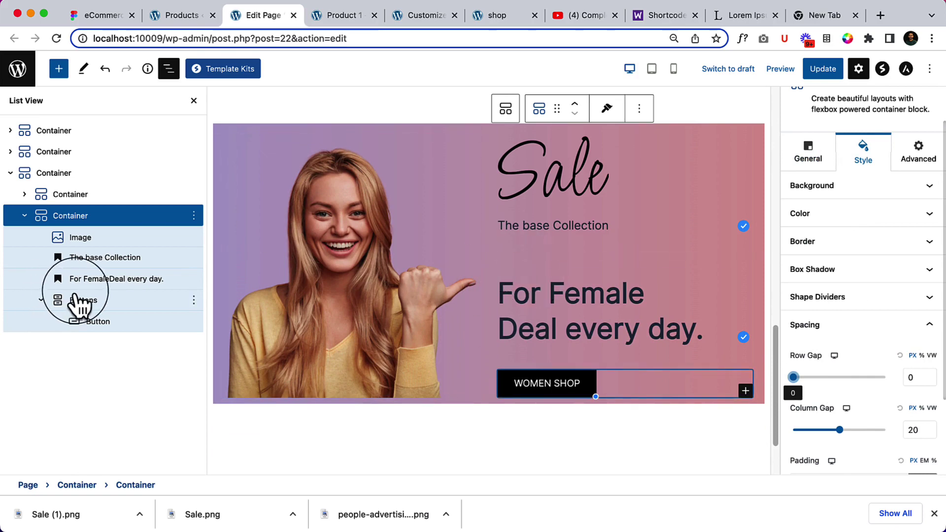
- Group The base Collection and For Female Deal every day. headings together
left_click(96, 298)
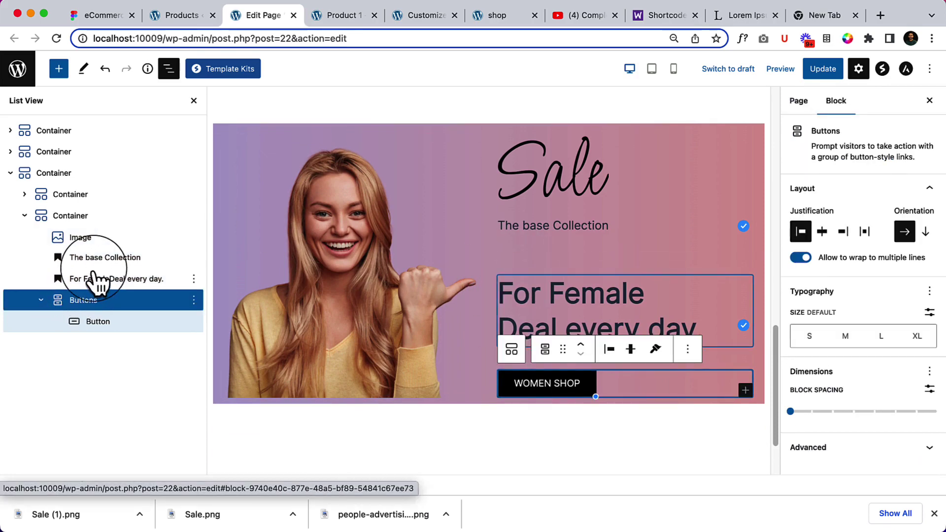
left_click(98, 280)
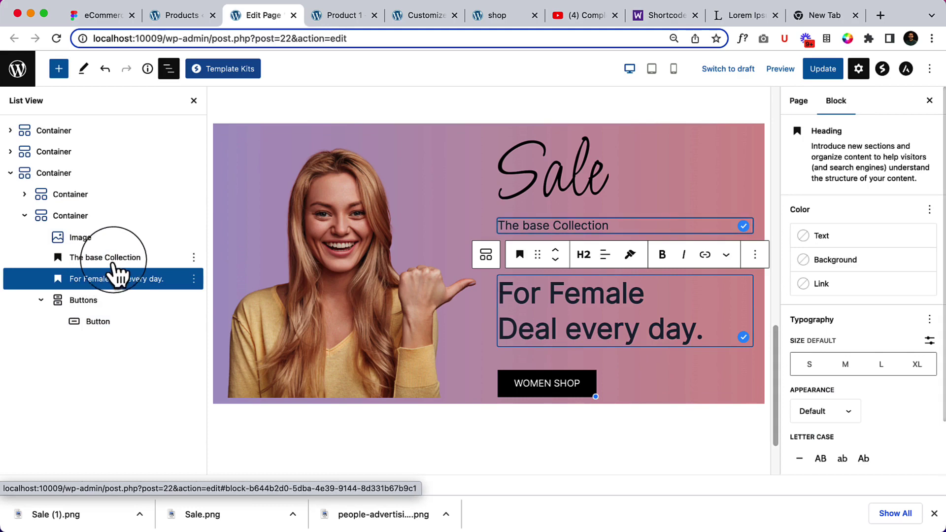
left_click(116, 260)
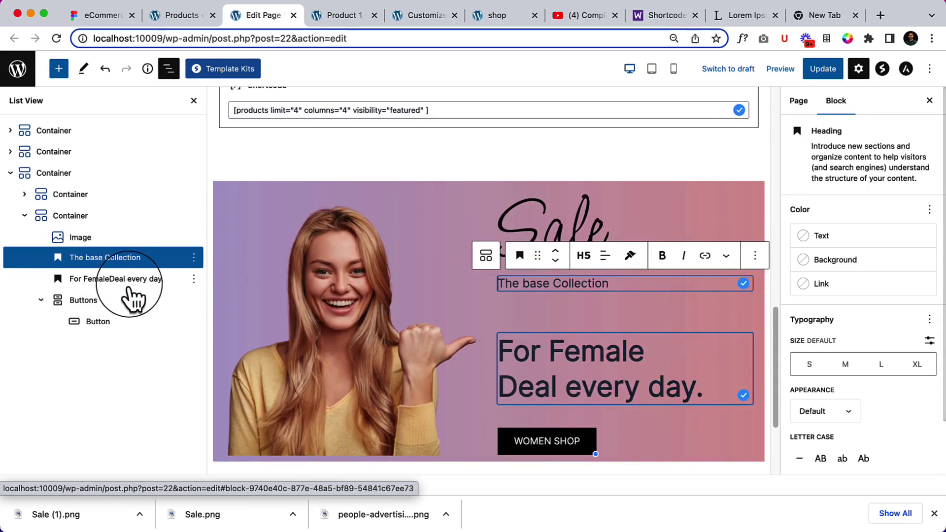
left_click(129, 288, "shift")
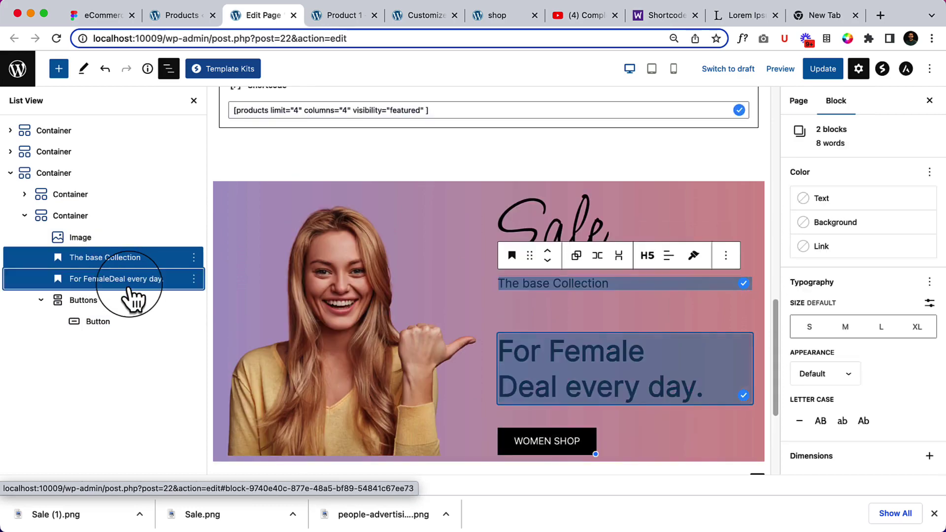
left_click(578, 258)
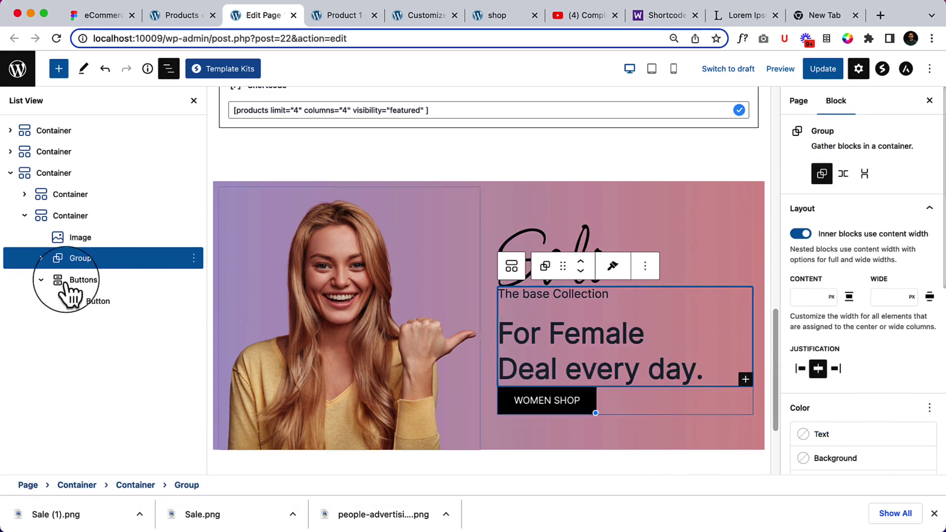
- Give the Sale image block a bottom margin of 10
left_click(108, 238)
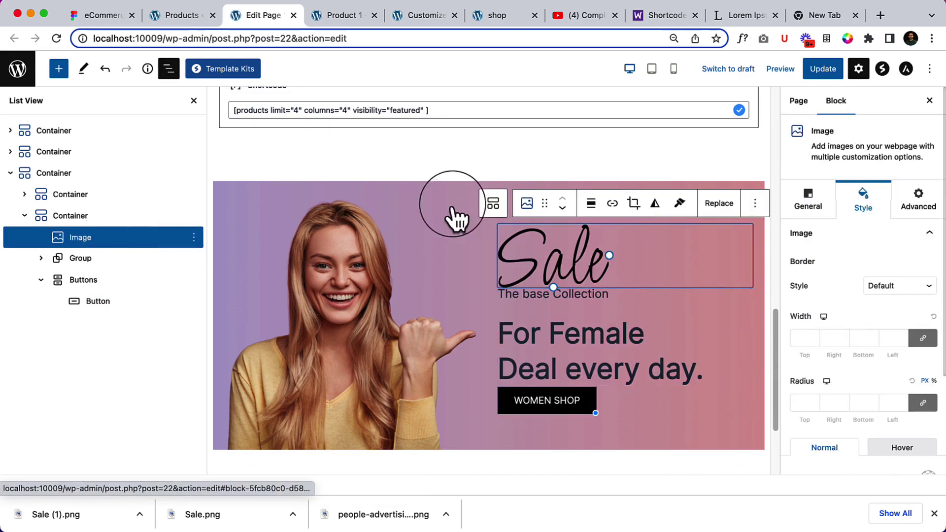
left_click(527, 203)
scroll(570, 298, "up", 1)
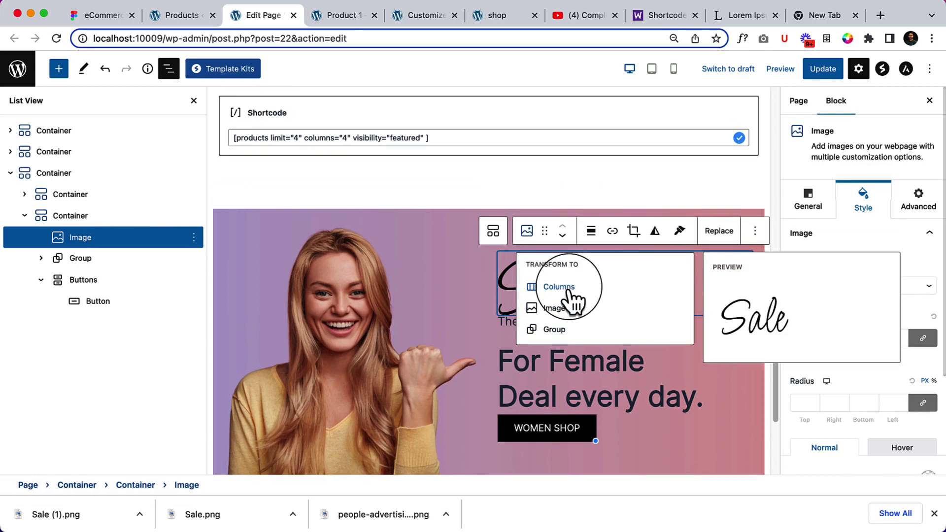
left_click(502, 325)
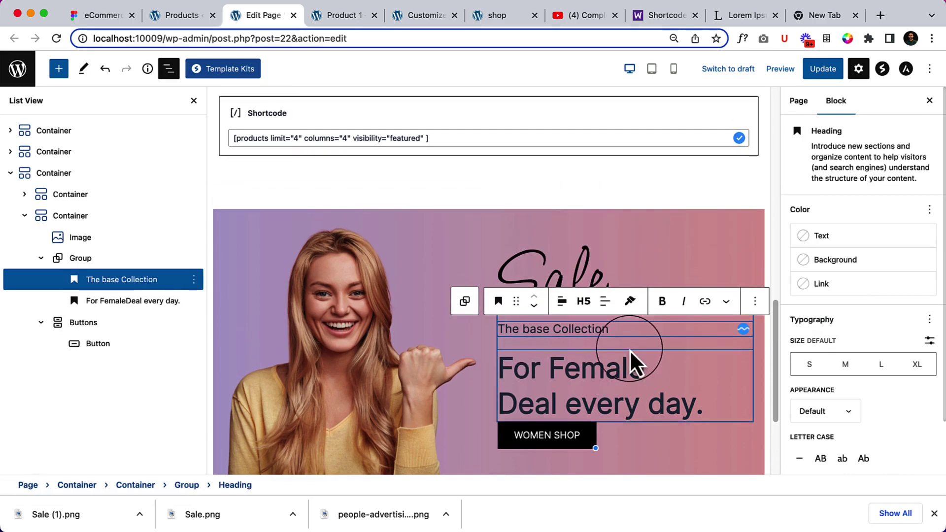
left_click(617, 274)
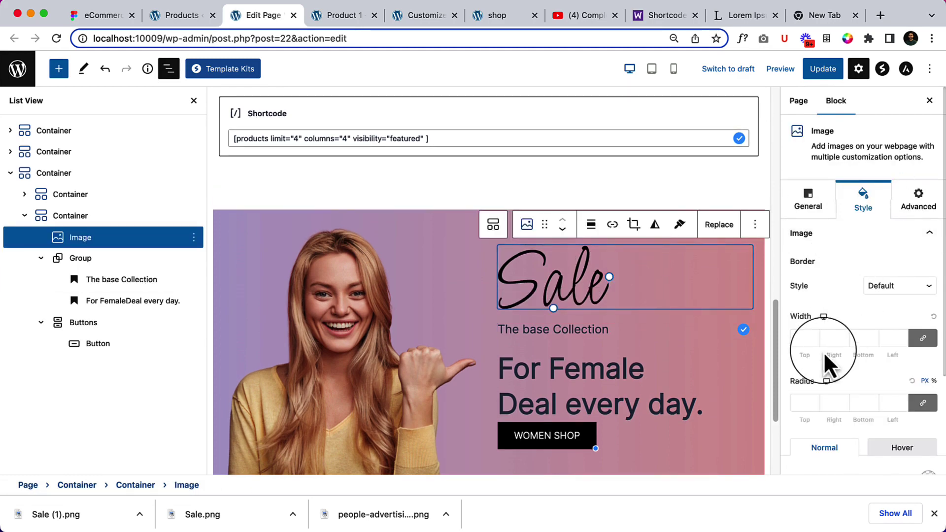
scroll(823, 351, "down", 5)
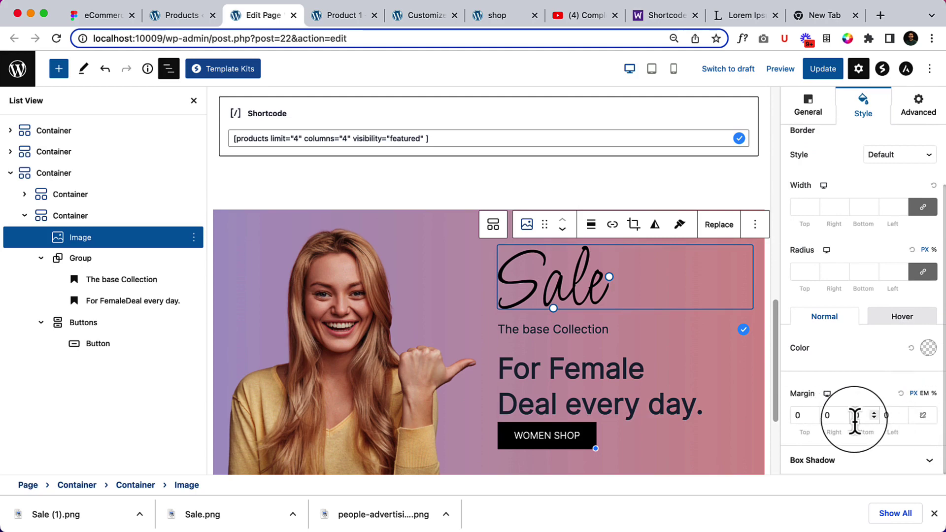
left_click(855, 416)
type("1")
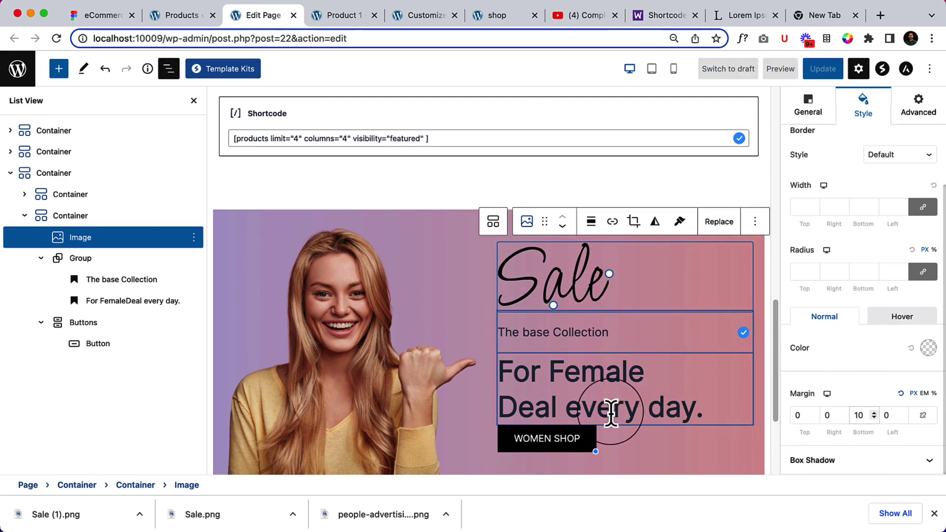
- Unlink the heading group's padding, set its bottom padding to 4, and update the page
left_click(87, 262)
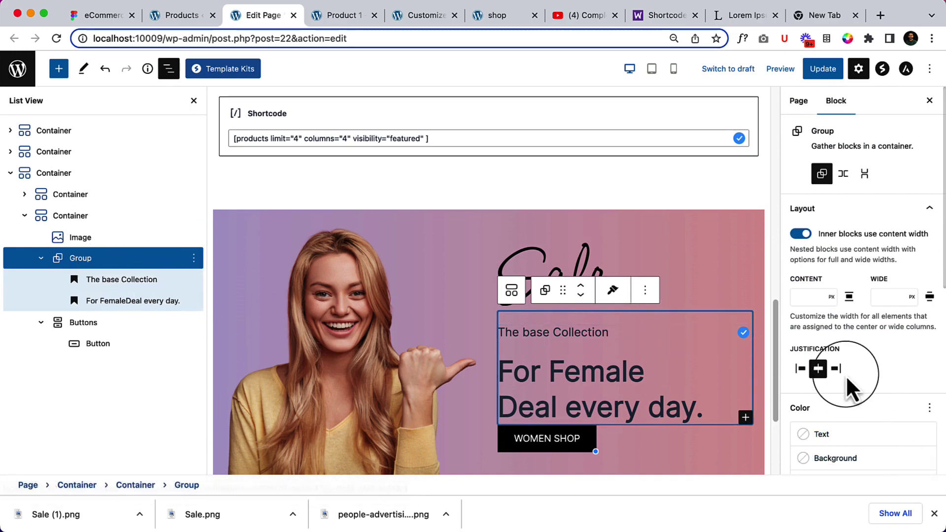
scroll(852, 385, "down", 2)
scroll(852, 389, "down", 8)
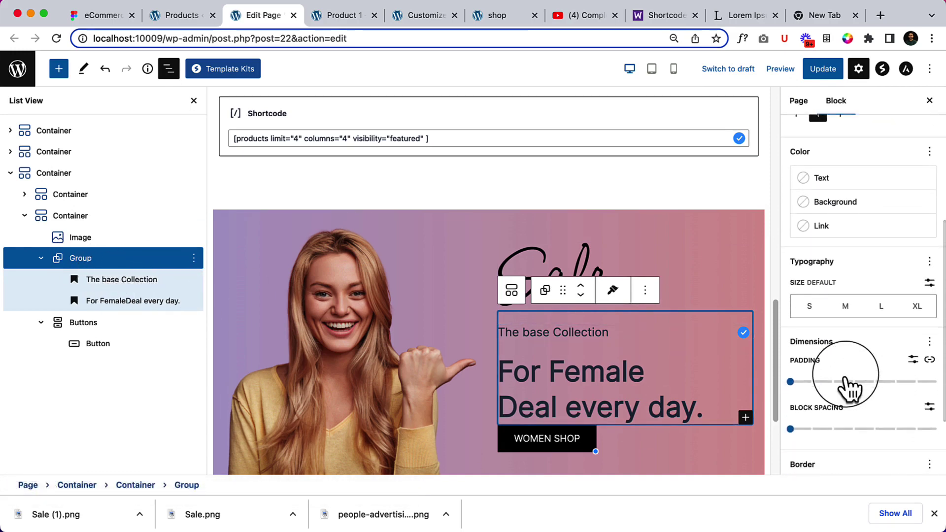
scroll(847, 387, "down", 1)
left_click(930, 377)
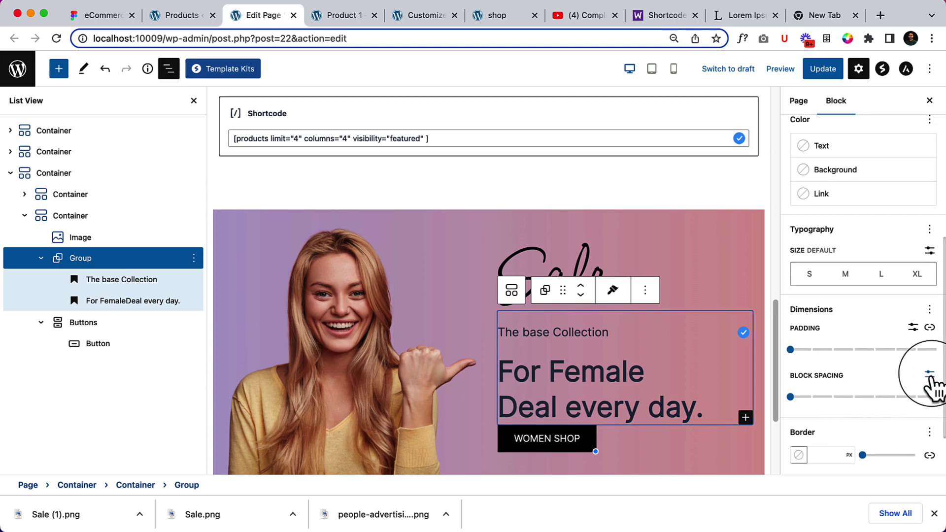
scroll(834, 426, "down", 2)
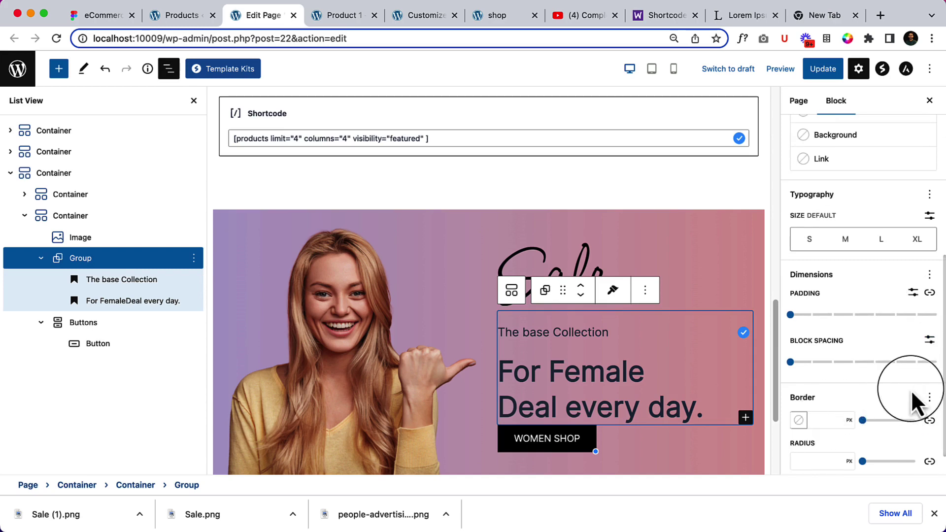
scroll(912, 403, "down", 1)
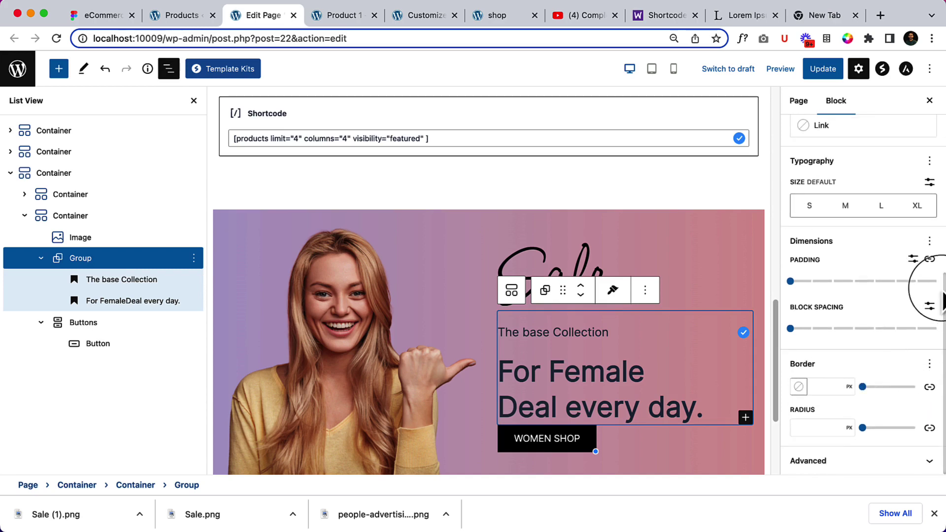
left_click(929, 260)
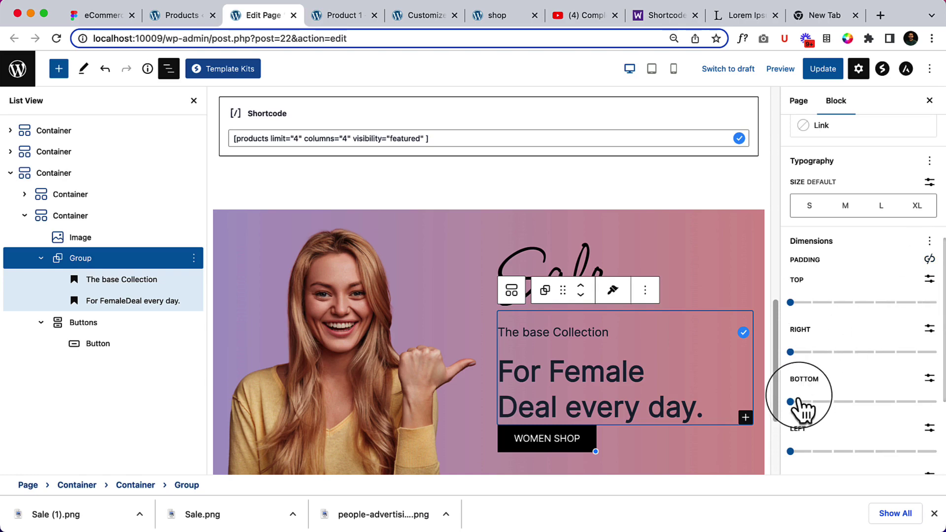
left_click_drag(792, 402, 873, 402)
left_click(823, 73)
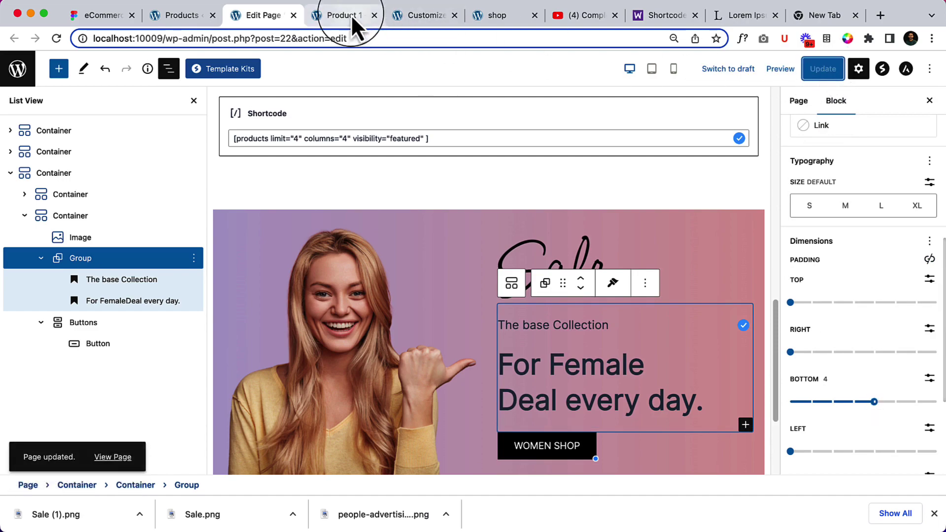
- Check the Sale banner's new spacing on the live home page
left_click(351, 14)
left_click(409, 96)
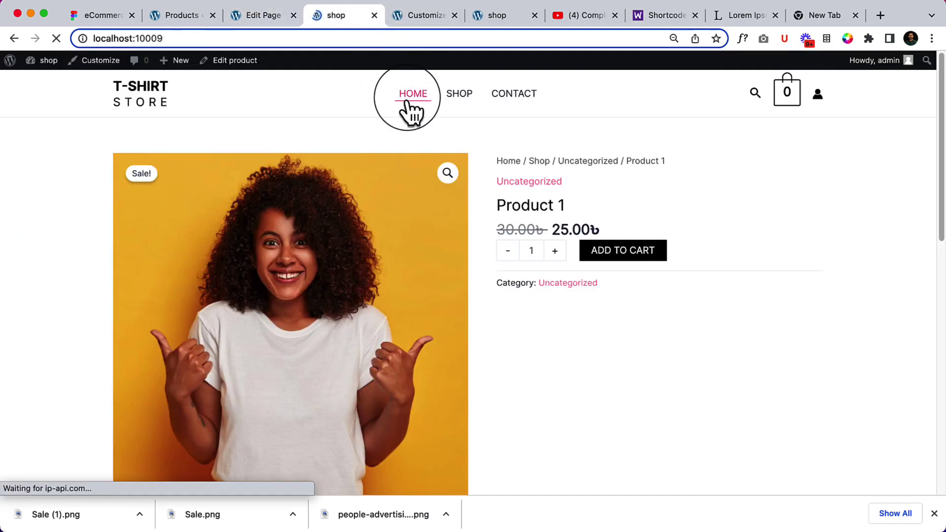
scroll(473, 317, "down", 10)
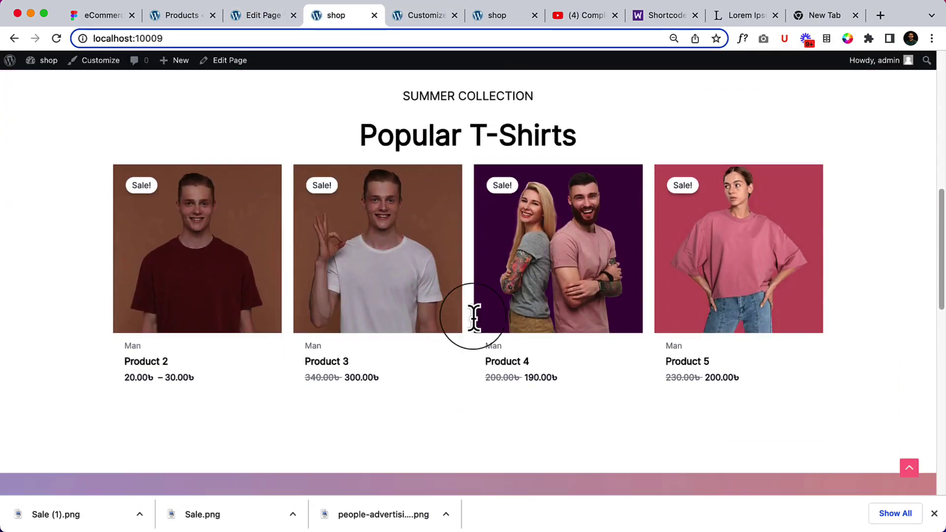
scroll(474, 317, "down", 6)
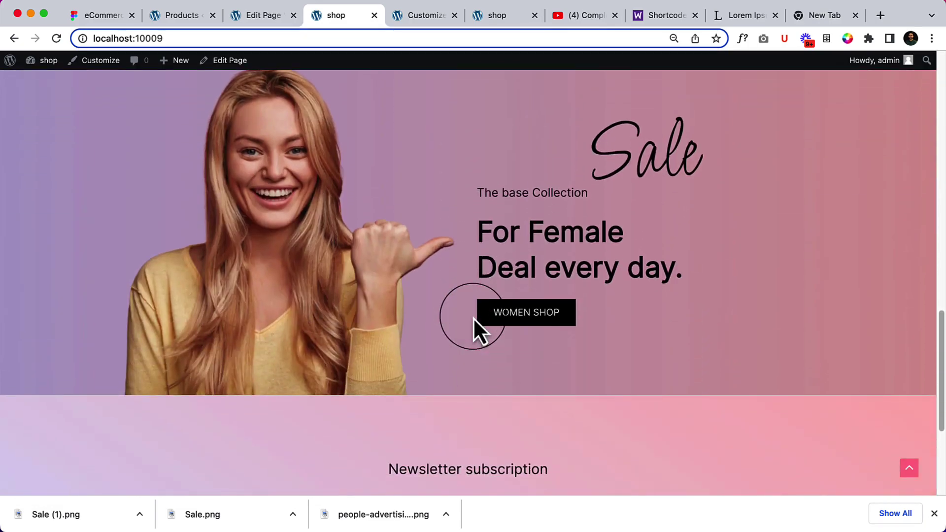
scroll(474, 318, "up", 1)
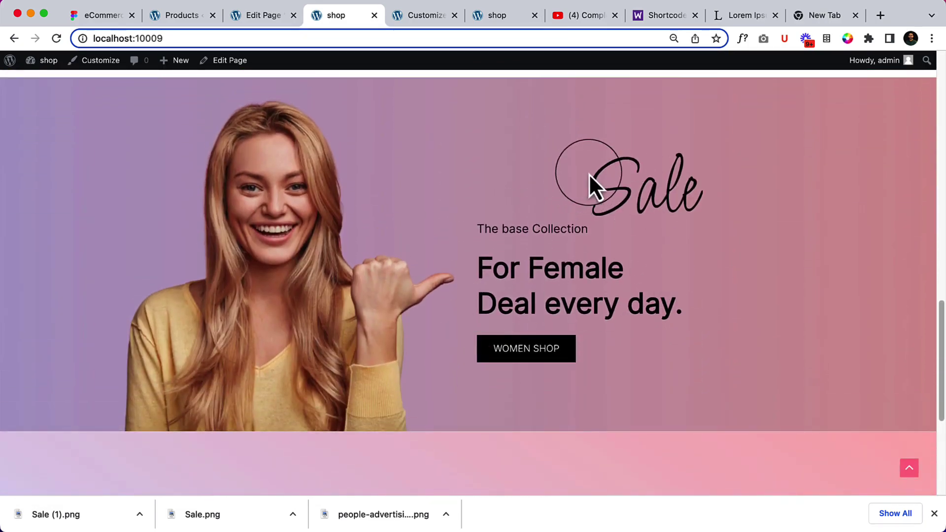
left_click(253, 24)
- Show the Sale image block's General settings and save the page with Update
left_click(563, 254)
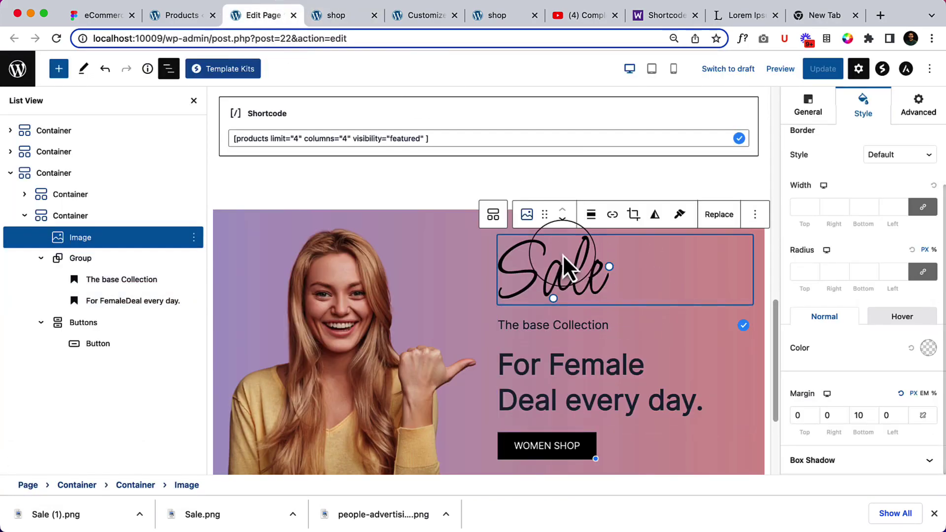
scroll(831, 204, "up", 3)
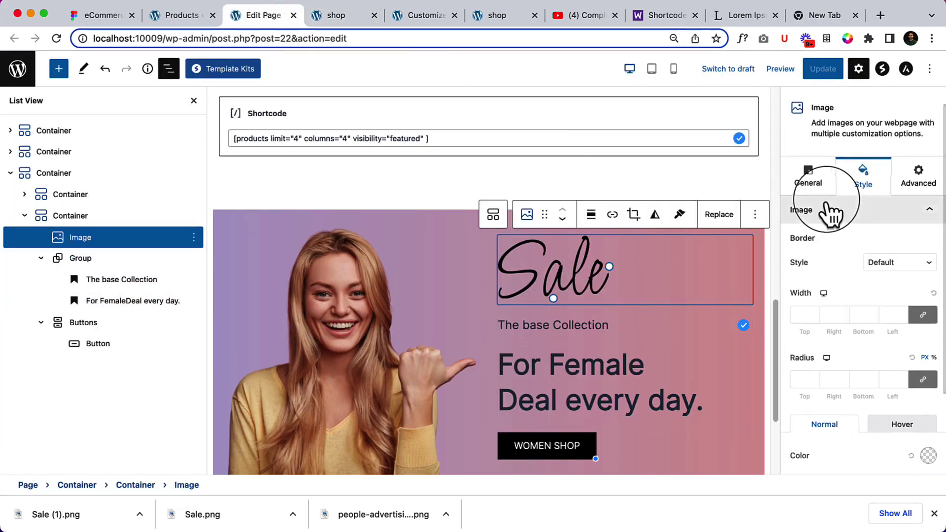
left_click(816, 192)
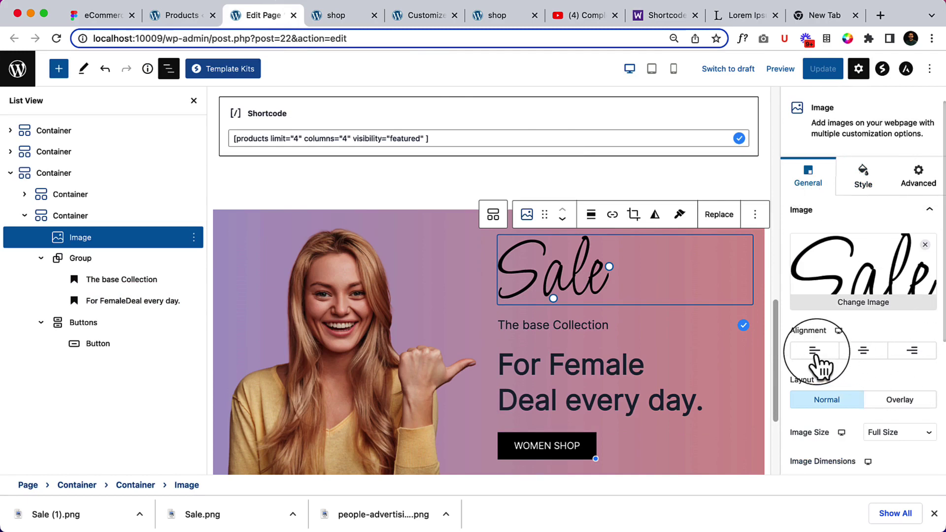
left_click(823, 70)
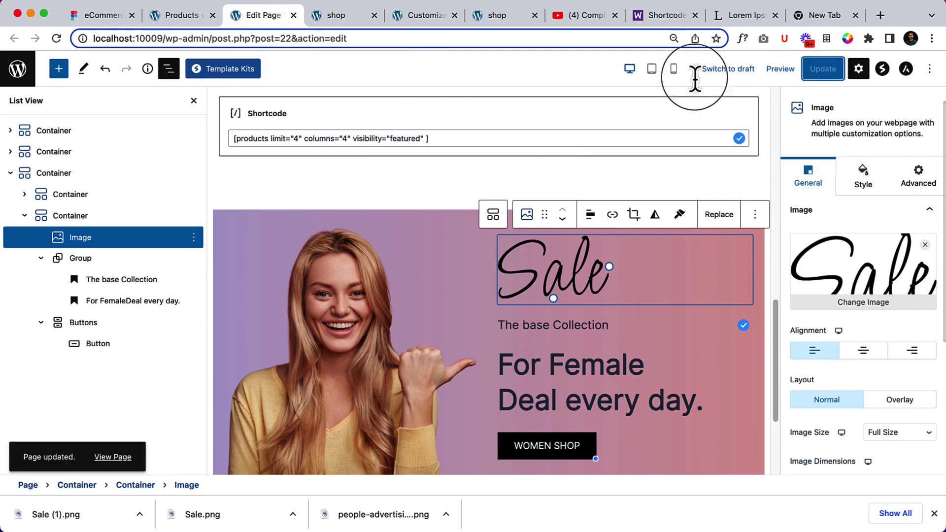
left_click(335, 14)
- Reload the live home page and compare its Sale – For Female banner with the Figma design
left_click(347, 39)
key("Return")
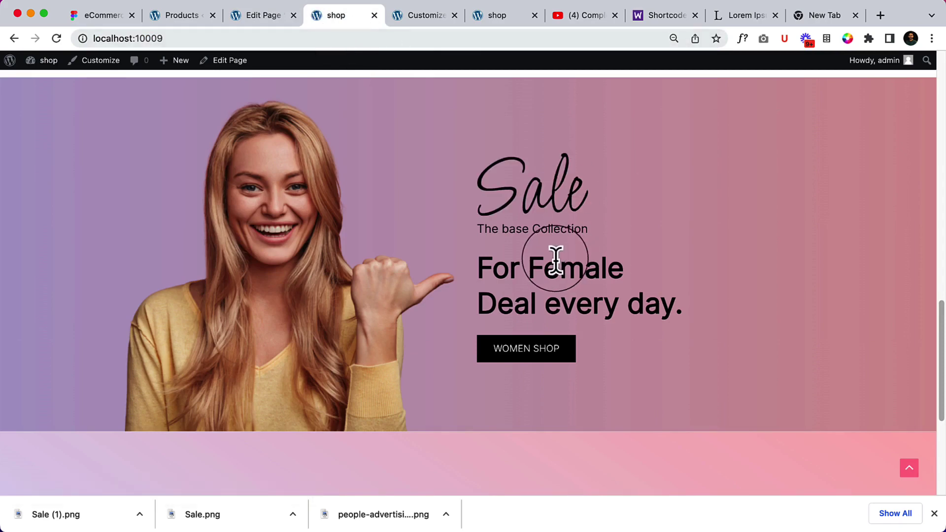
scroll(556, 260, "up", 2)
scroll(556, 260, "down", 4)
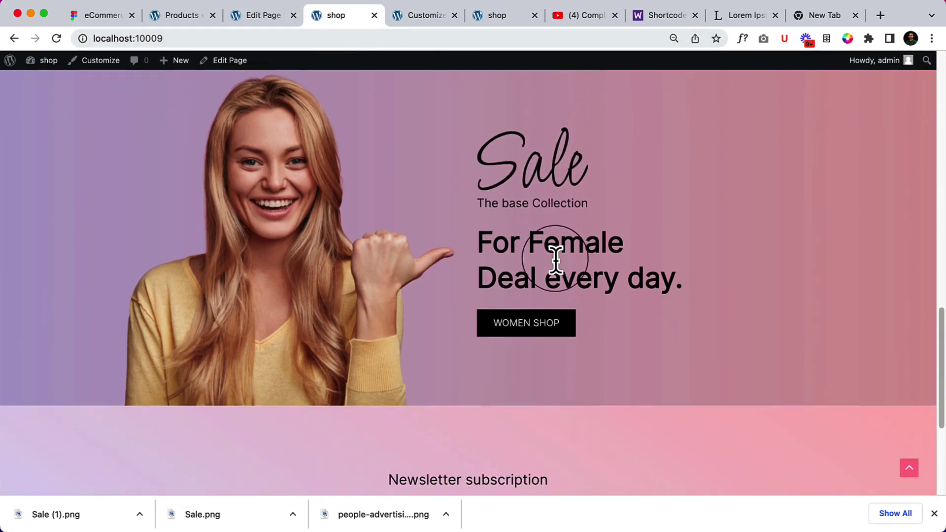
left_click(92, 15)
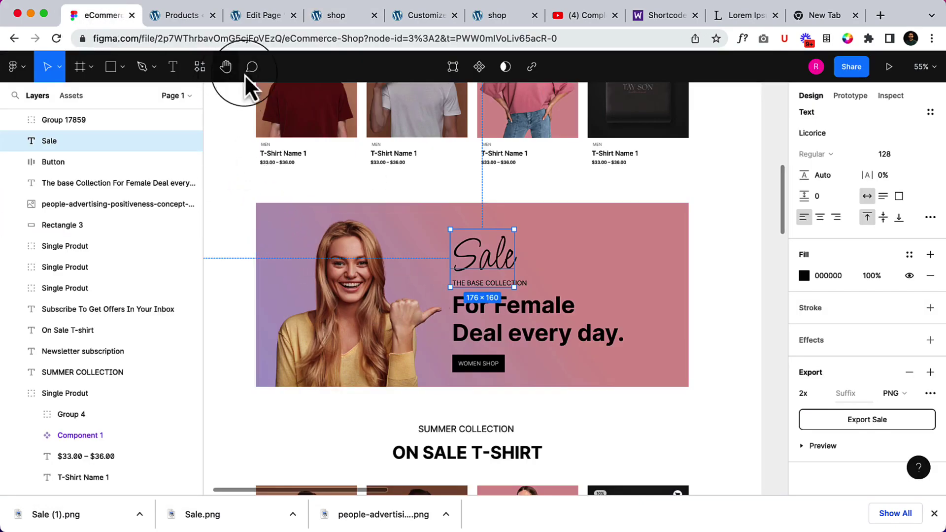
left_click(262, 20)
left_click(331, 16)
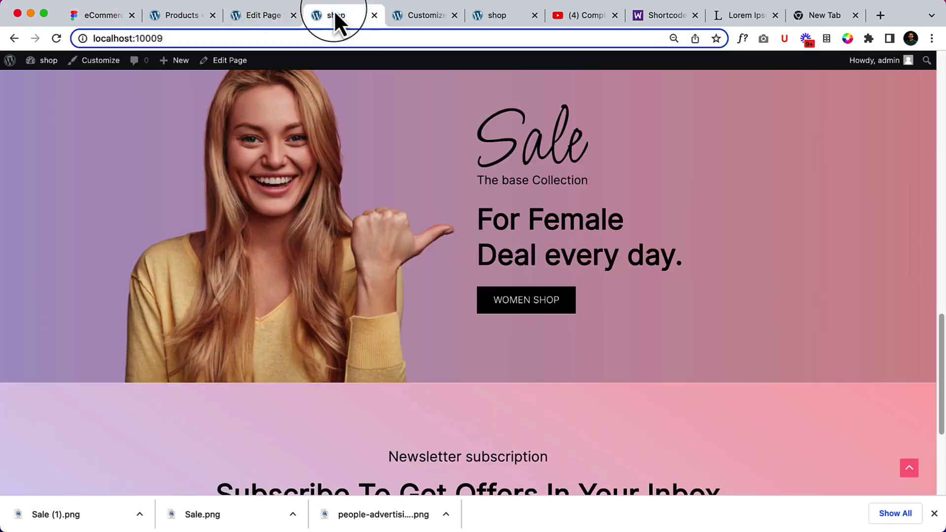
scroll(425, 195, "up", 10)
scroll(425, 195, "down", 14)
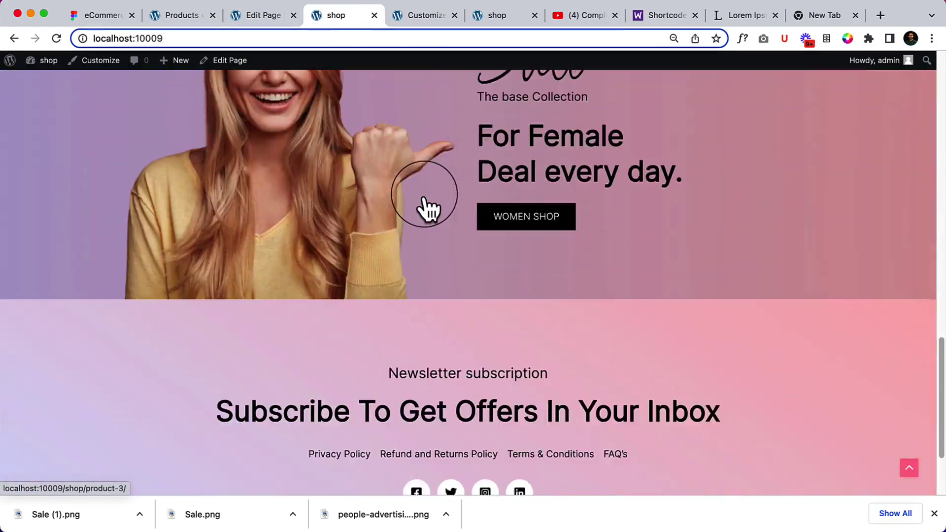
scroll(425, 195, "up", 15)
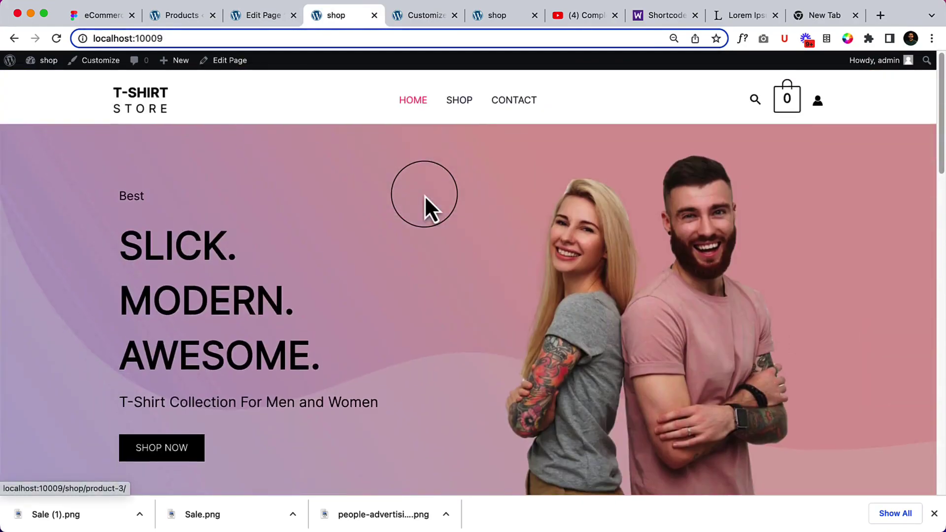
scroll(424, 196, "down", 3)
scroll(424, 196, "down", 12)
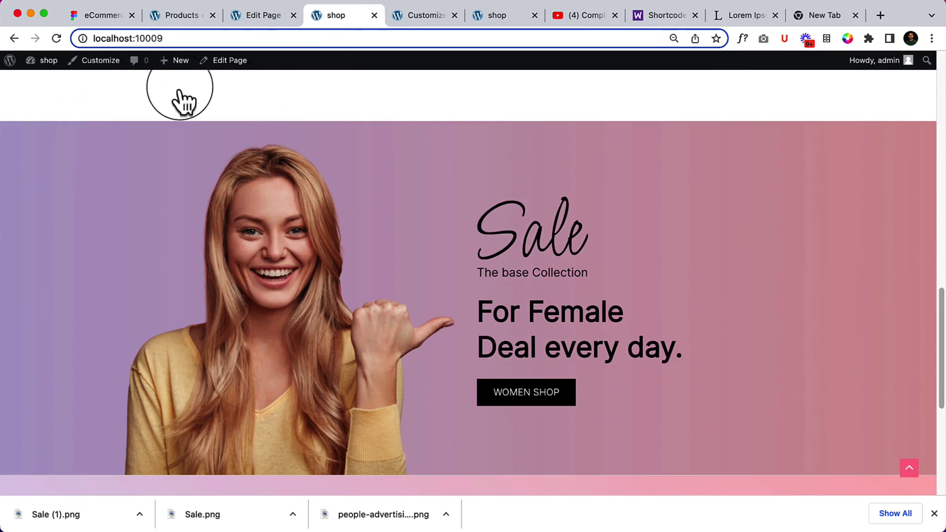
- Set the Sale banner's outer container width to Boxed and update the page
left_click(259, 15)
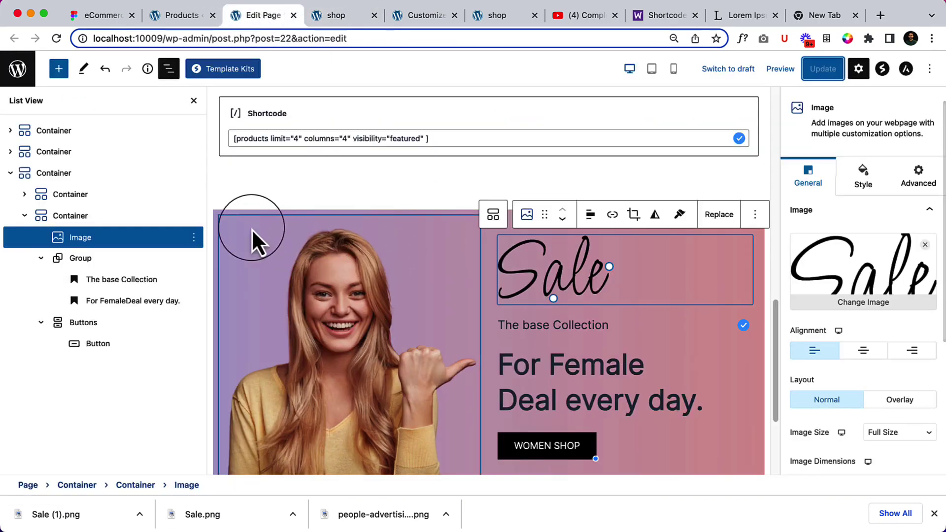
left_click(109, 194)
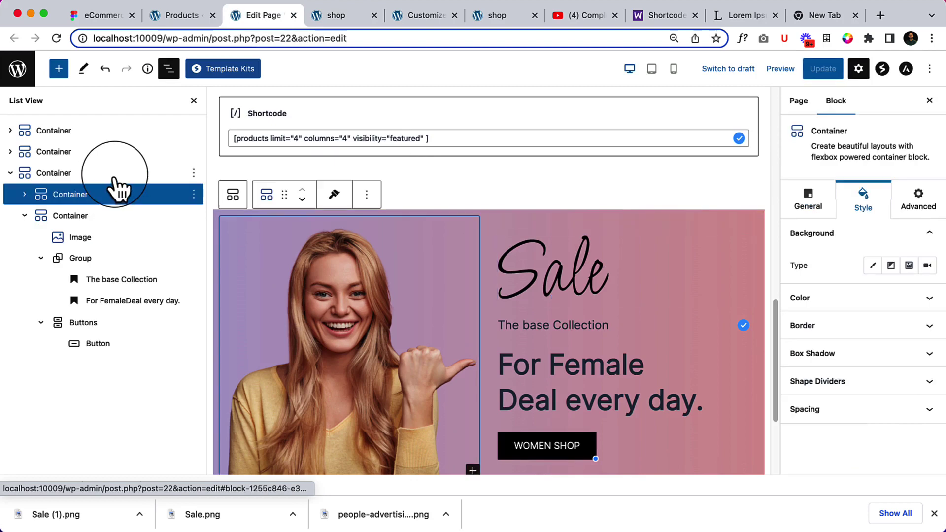
left_click(113, 172)
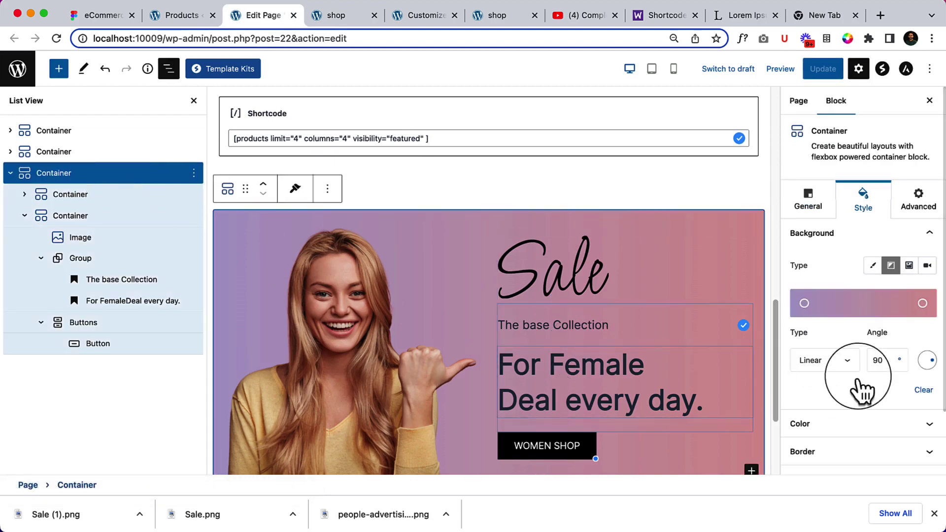
left_click(807, 195)
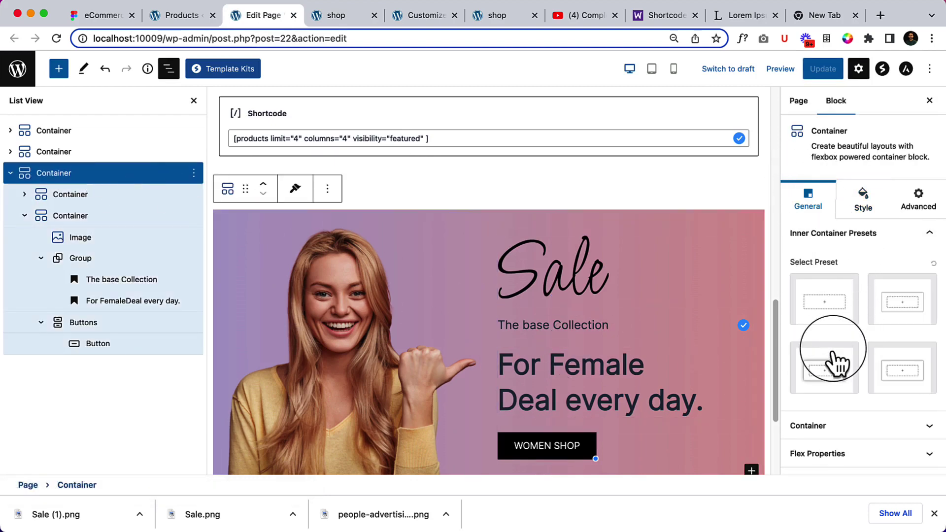
left_click(833, 365)
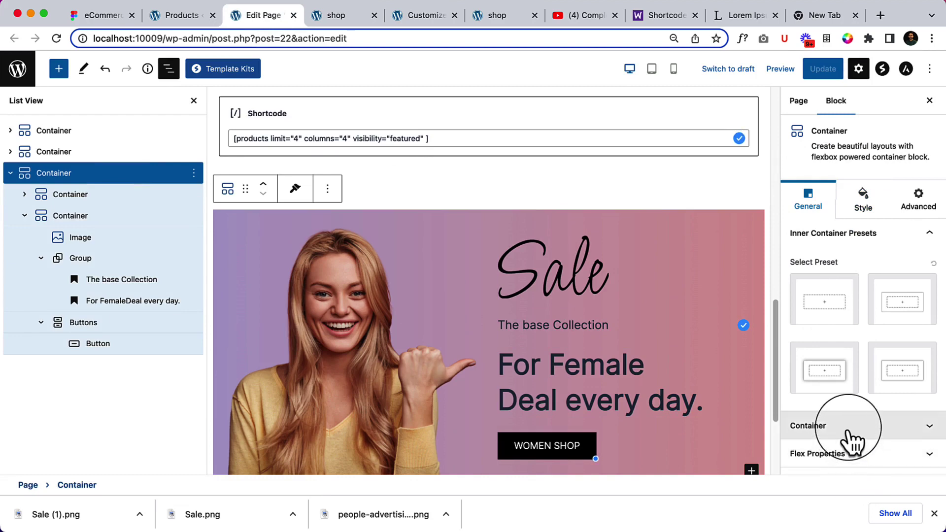
left_click(851, 427)
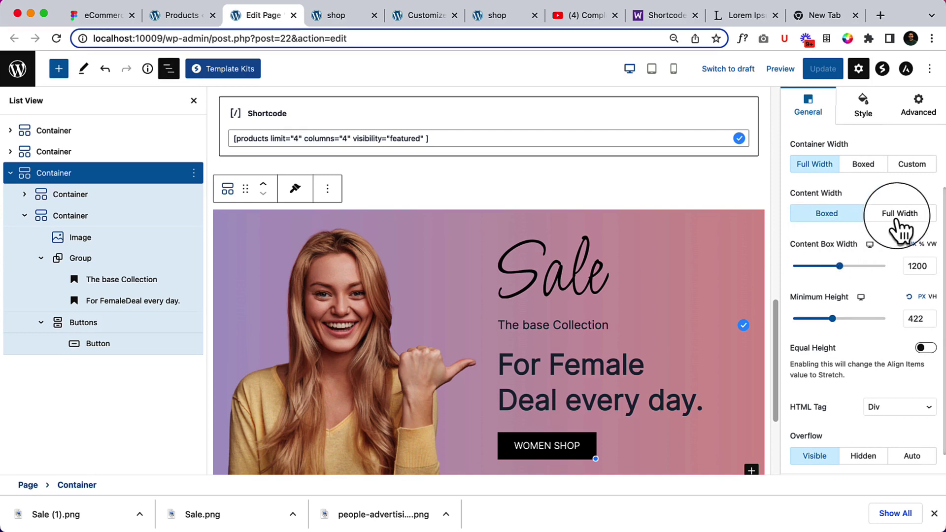
left_click(872, 167)
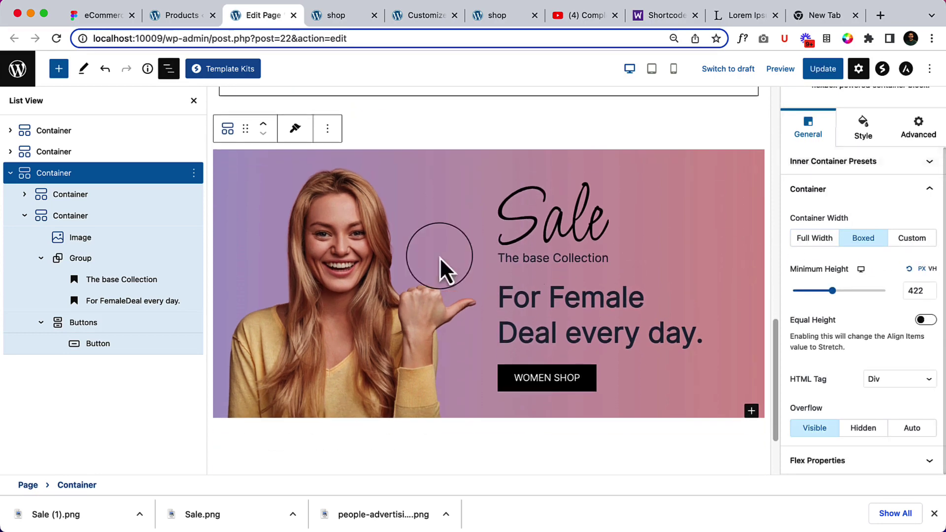
left_click(176, 70)
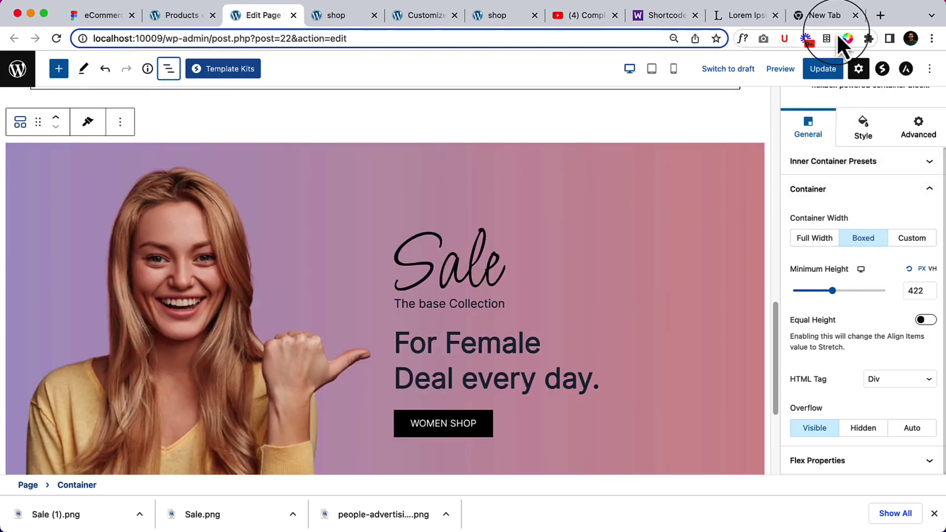
left_click(825, 71)
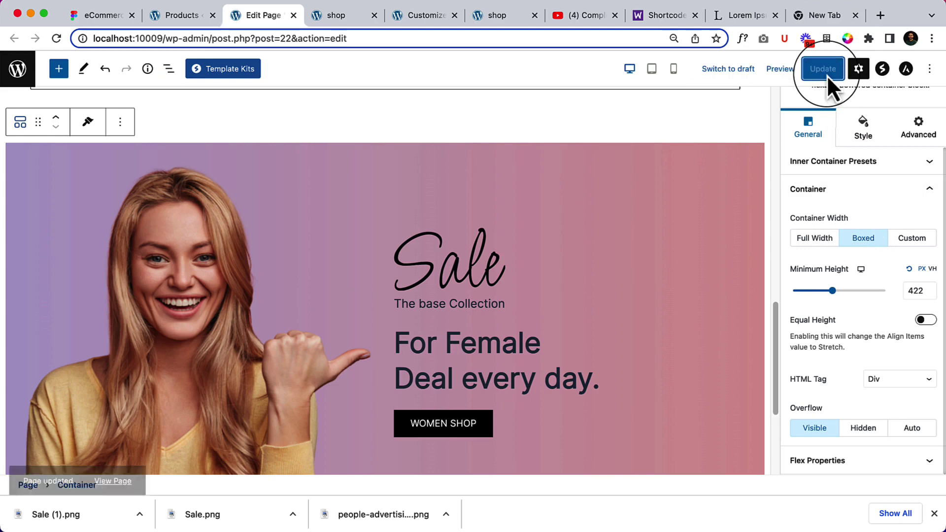
left_click(341, 19)
right_click(351, 80)
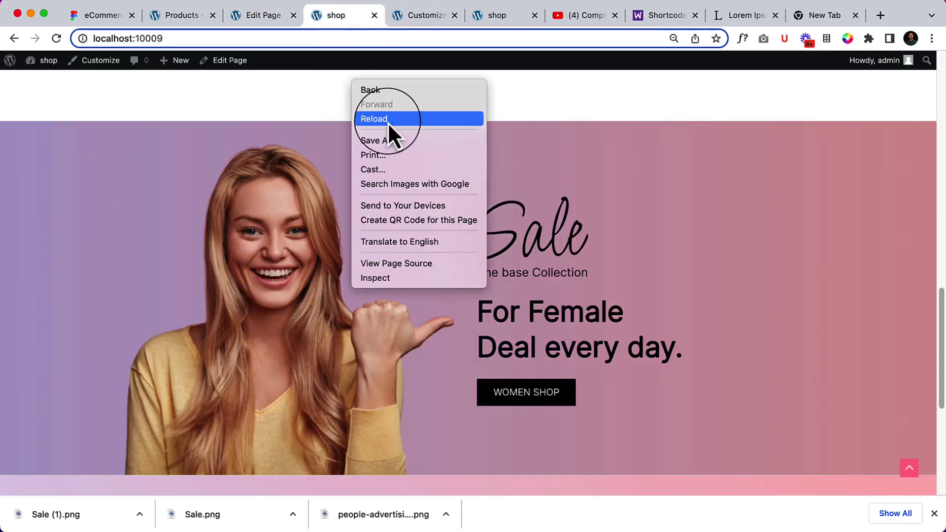
left_click(389, 123)
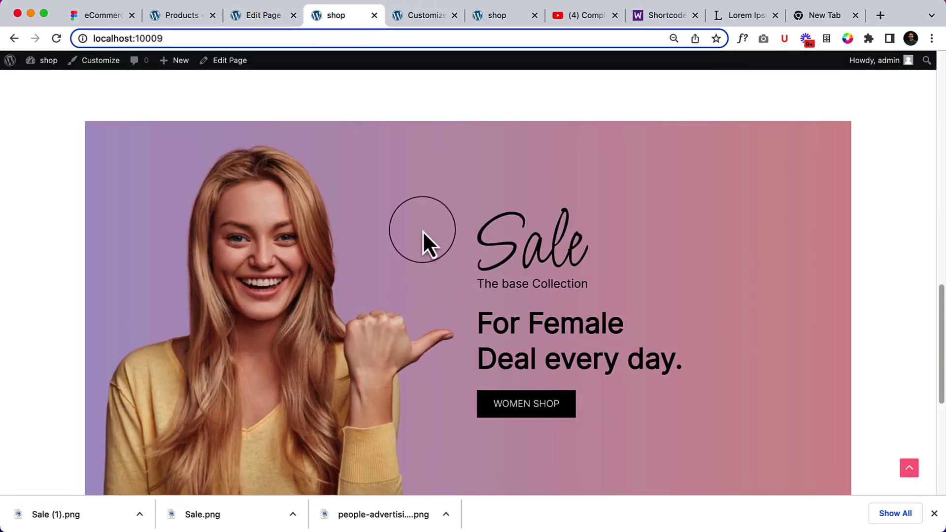
scroll(422, 231, "down", 5)
scroll(422, 231, "up", 10)
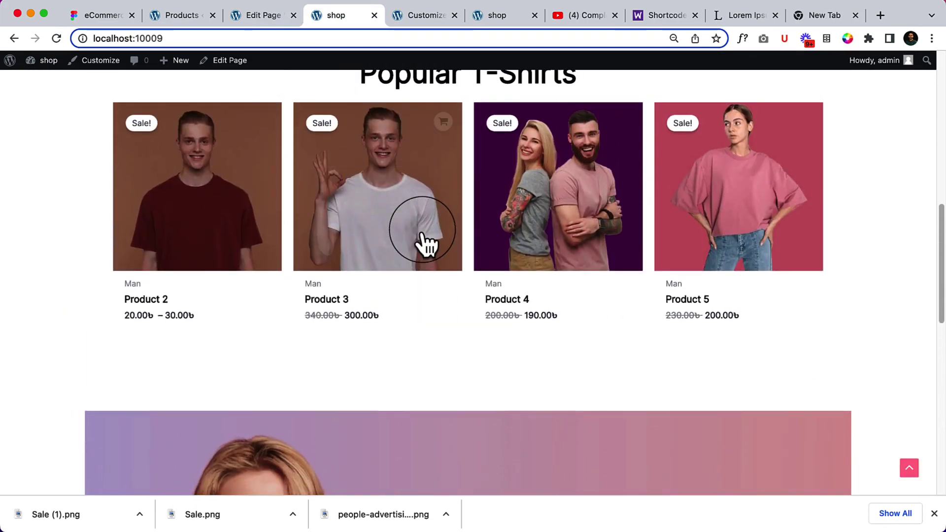
scroll(422, 231, "up", 10)
scroll(422, 231, "down", 2)
scroll(422, 231, "down", 10)
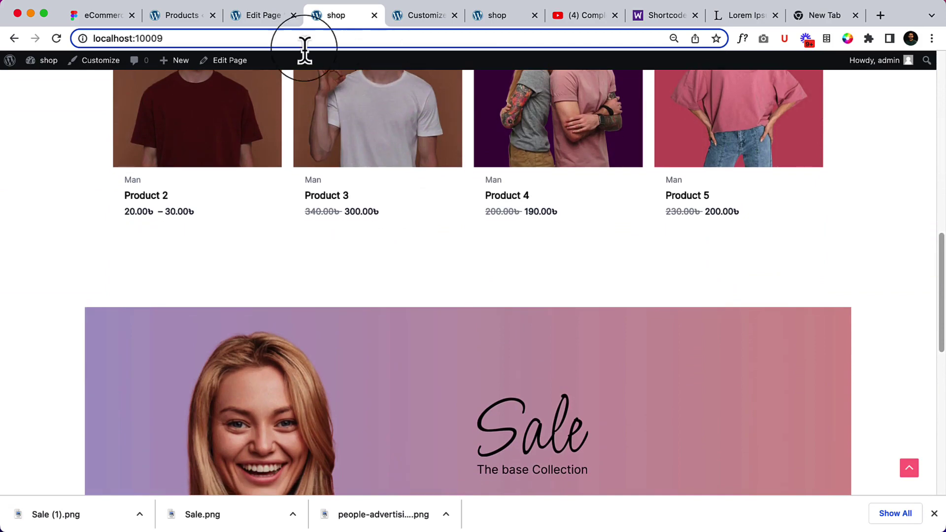
left_click(254, 15)
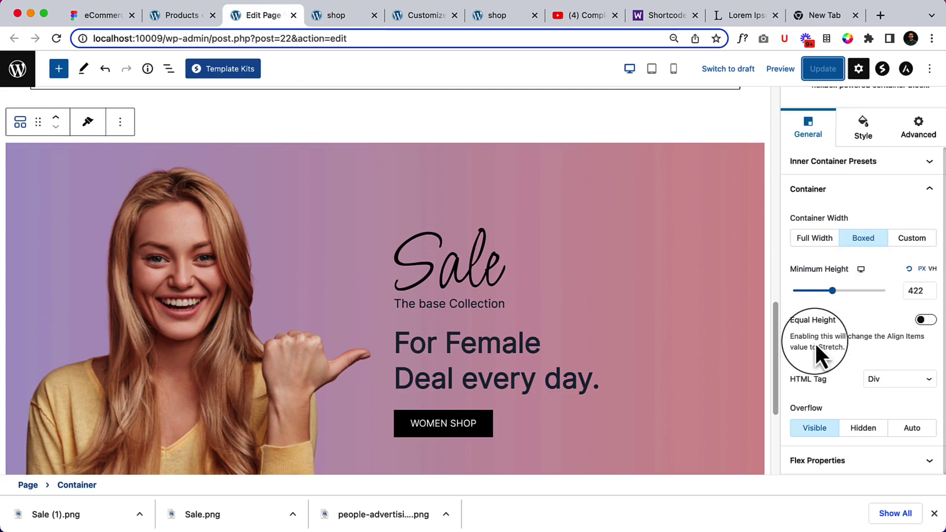
- Switch the banner container back to Full Width and reload the live site page
left_click(814, 247)
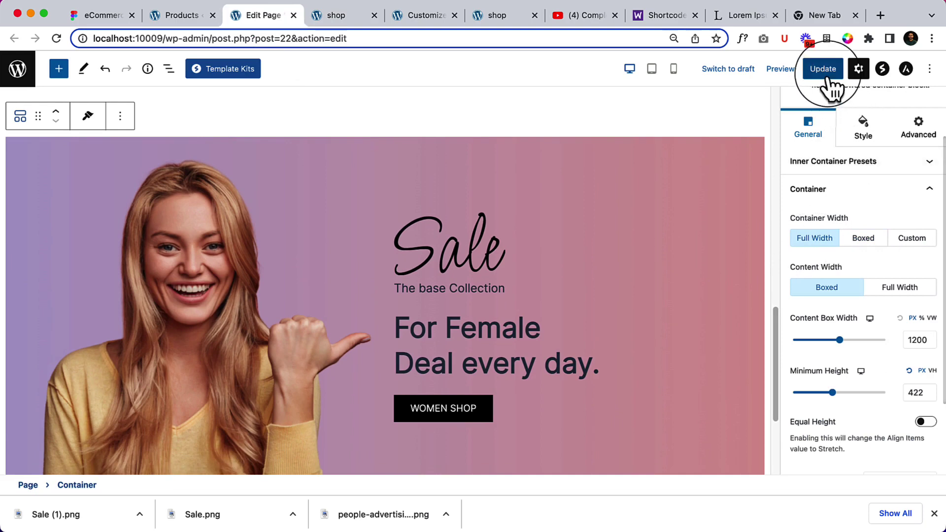
left_click(351, 14)
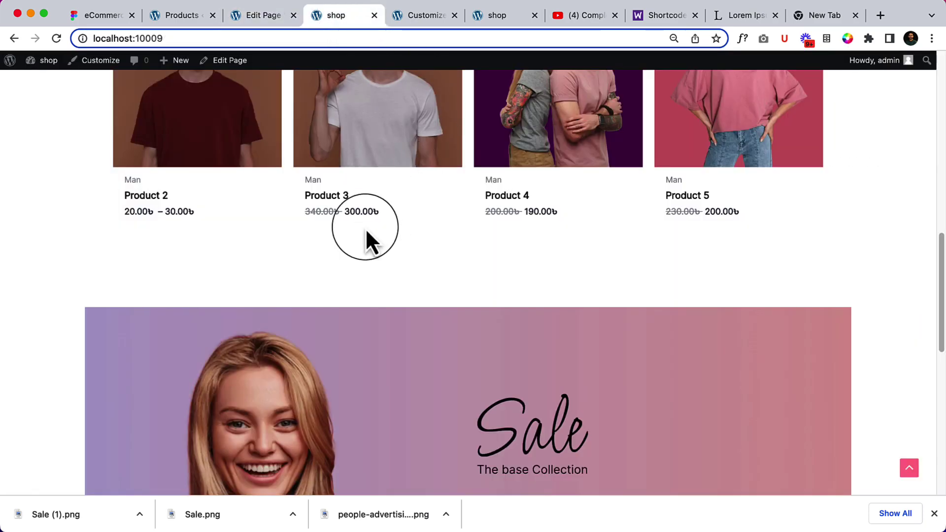
right_click(366, 228)
left_click(419, 270)
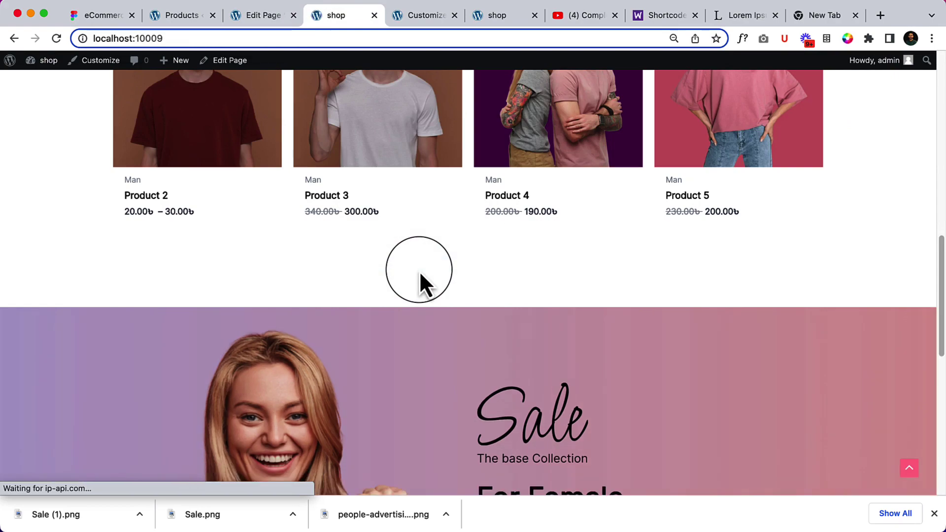
- Scroll the live page to confirm the Sale banner stretches edge to edge
scroll(524, 294, "up", 10)
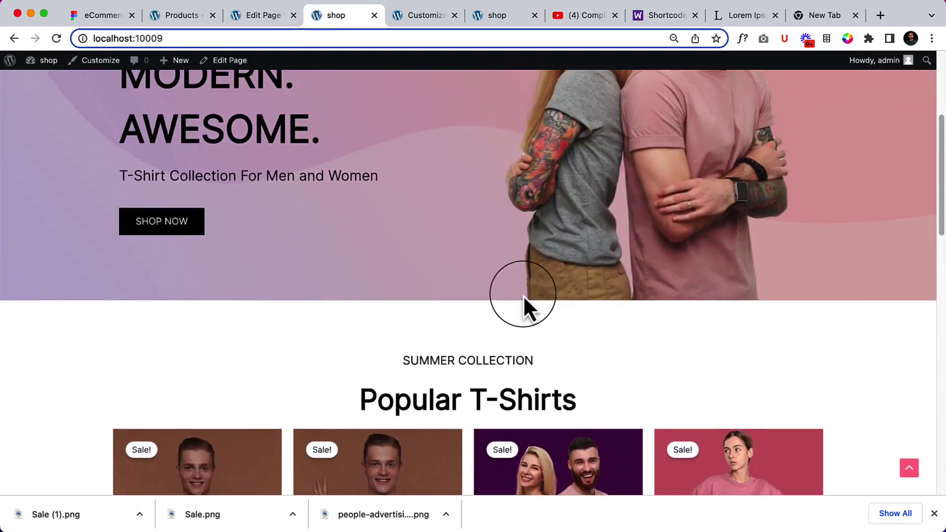
scroll(523, 294, "up", 5)
scroll(522, 294, "down", 4)
scroll(522, 293, "up", 4)
scroll(523, 293, "down", 15)
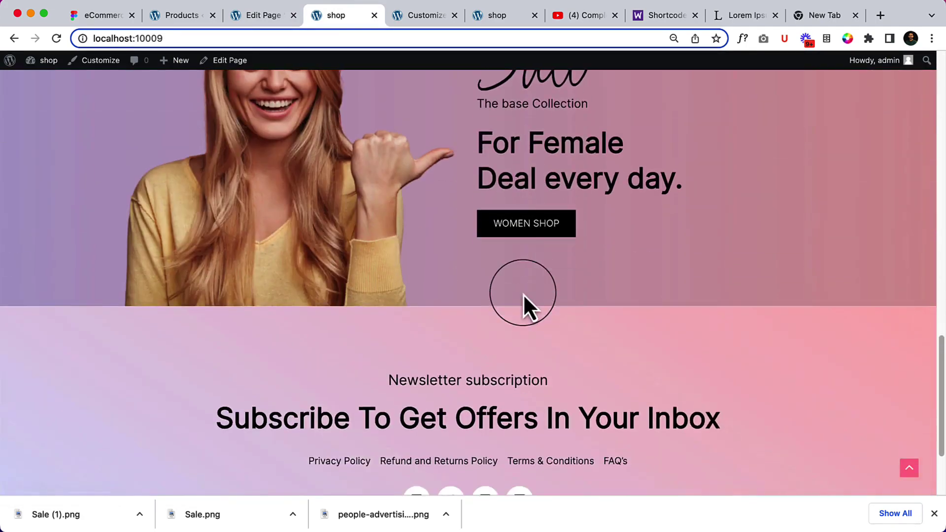
scroll(523, 292, "down", 3)
scroll(523, 276, "up", 3)
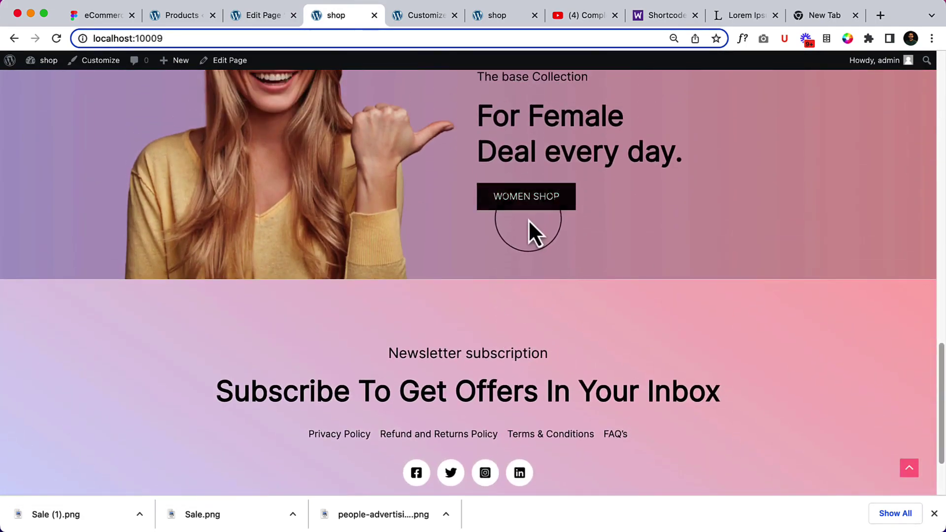
scroll(532, 224, "up", 3)
scroll(531, 228, "down", 3)
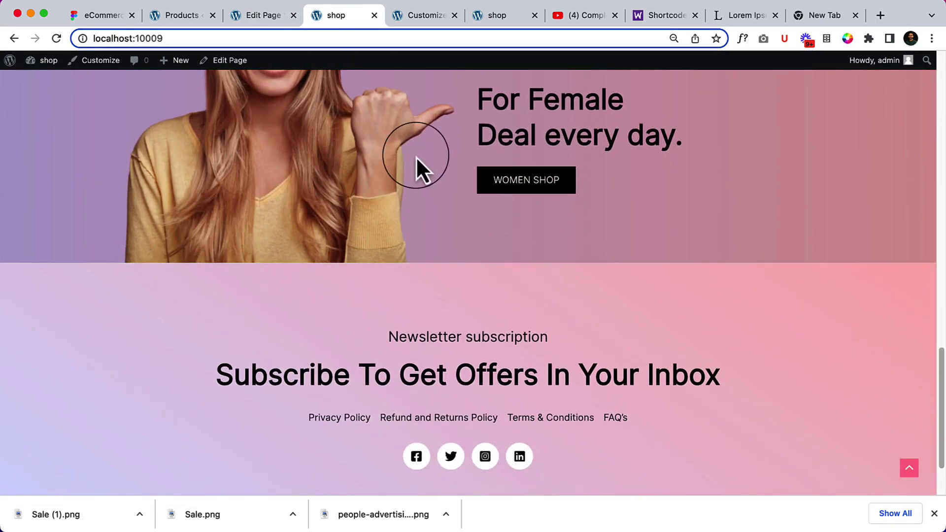
scroll(416, 156, "down", 3)
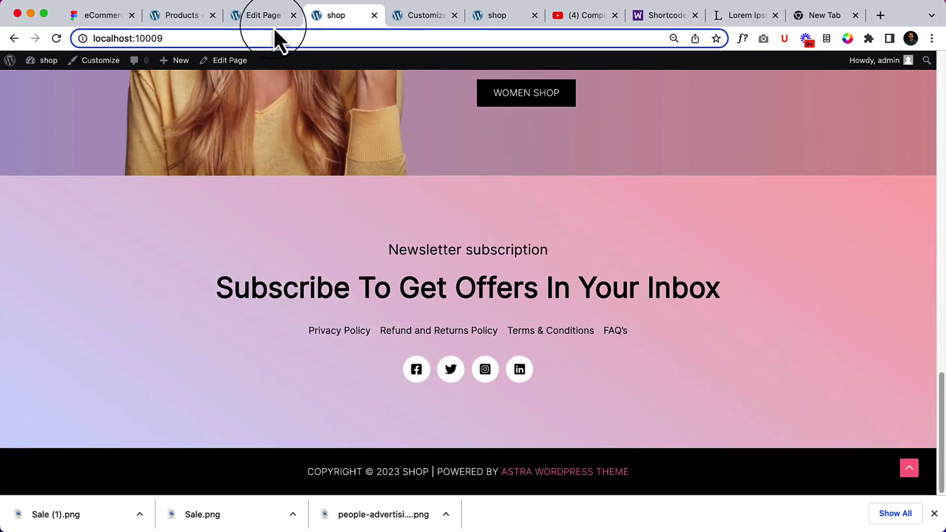
left_click(249, 24)
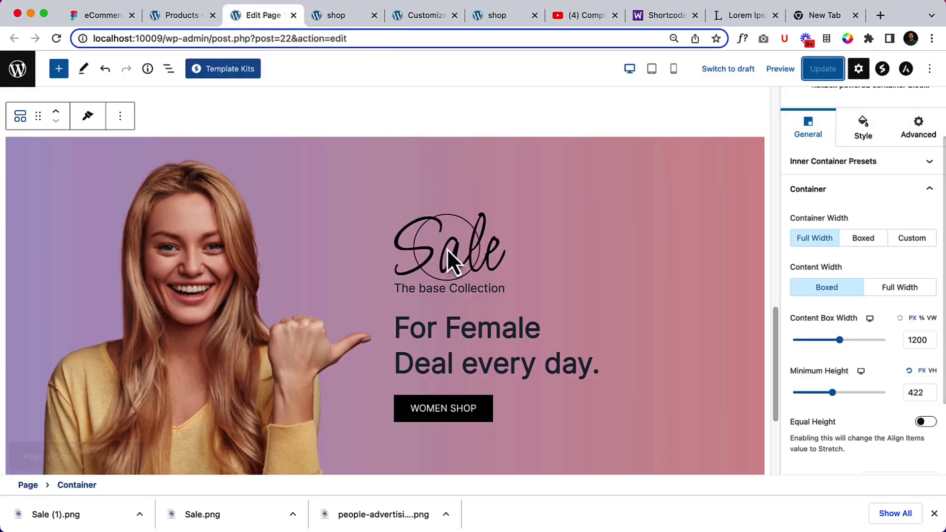
left_click(102, 16)
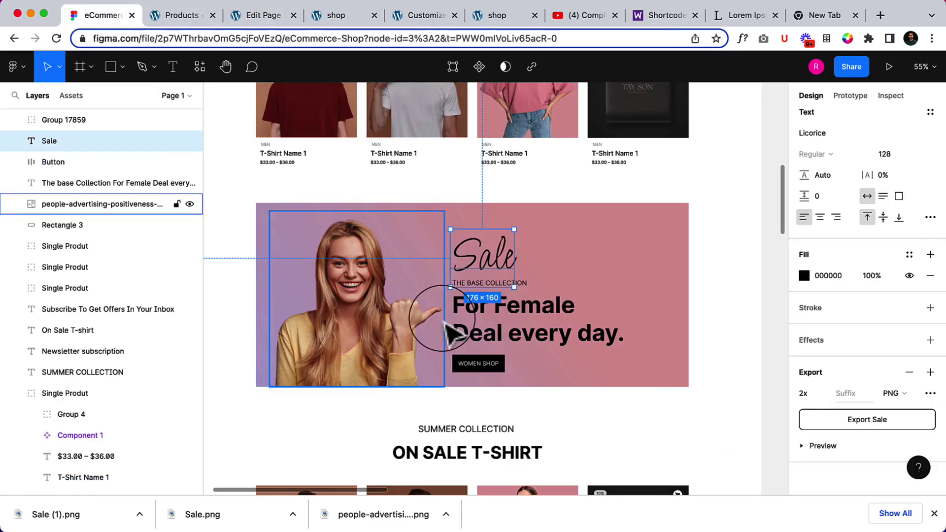
scroll(449, 325, "down", 5)
scroll(451, 335, "down", 3)
scroll(423, 286, "up", 2)
scroll(423, 285, "right", 1)
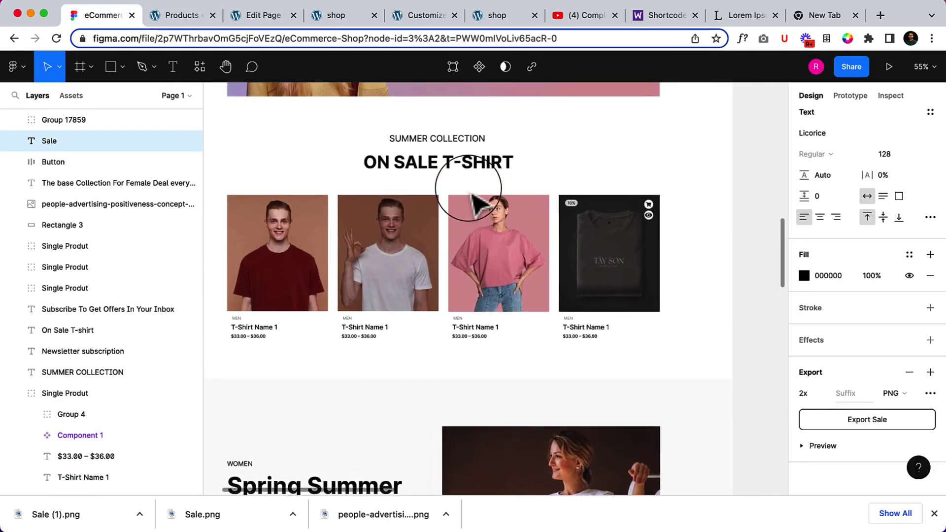
scroll(478, 202, "up", 2)
scroll(478, 202, "left", 2)
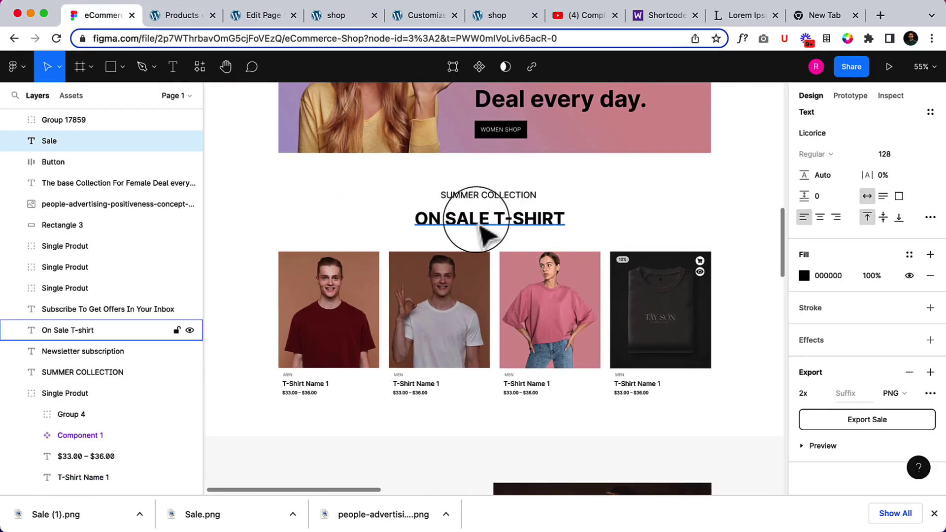
double_click(488, 195)
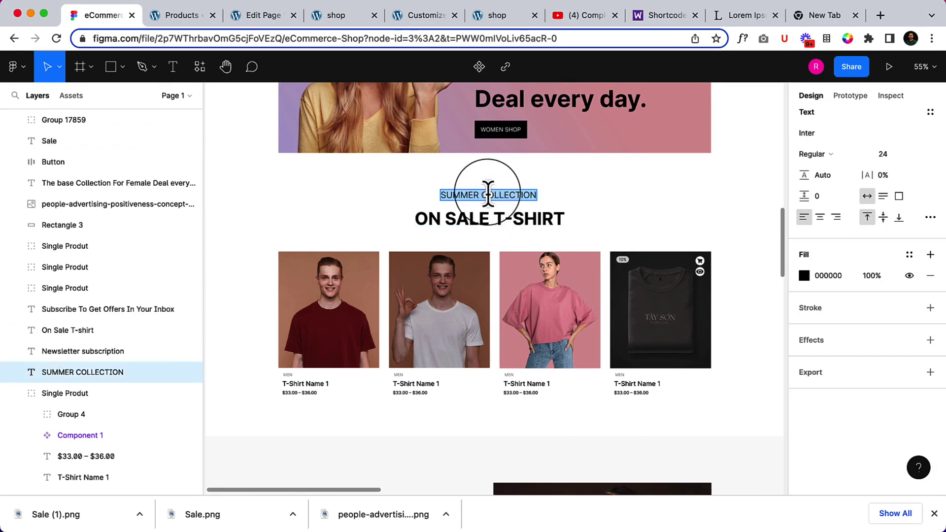
left_click(250, 19)
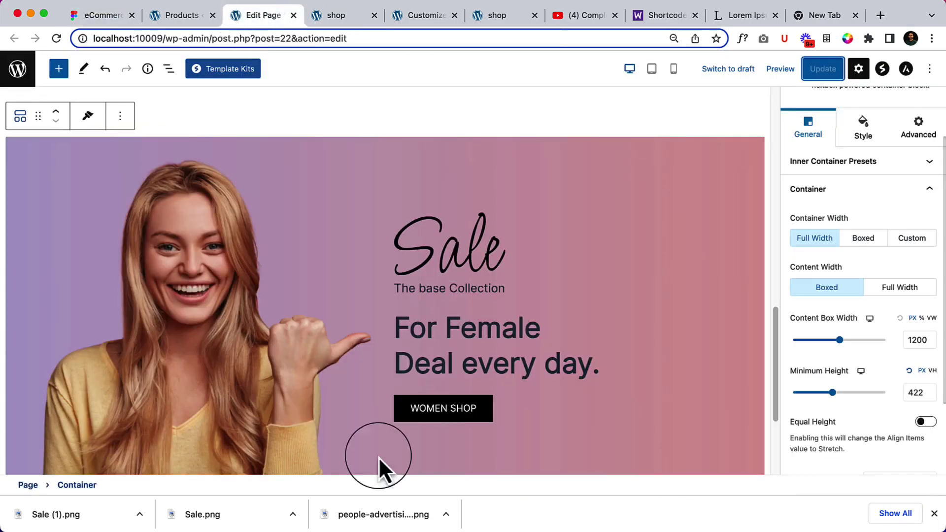
scroll(424, 325, "down", 4)
scroll(455, 327, "up", 7)
scroll(455, 328, "up", 4)
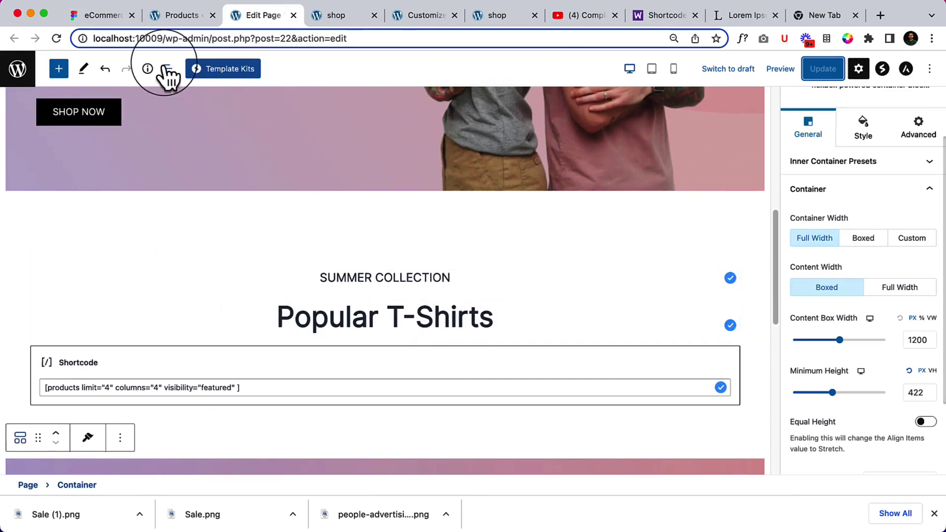
- Copy the Summer Collection container block via List View and its options menu
left_click(168, 68)
left_click(126, 152)
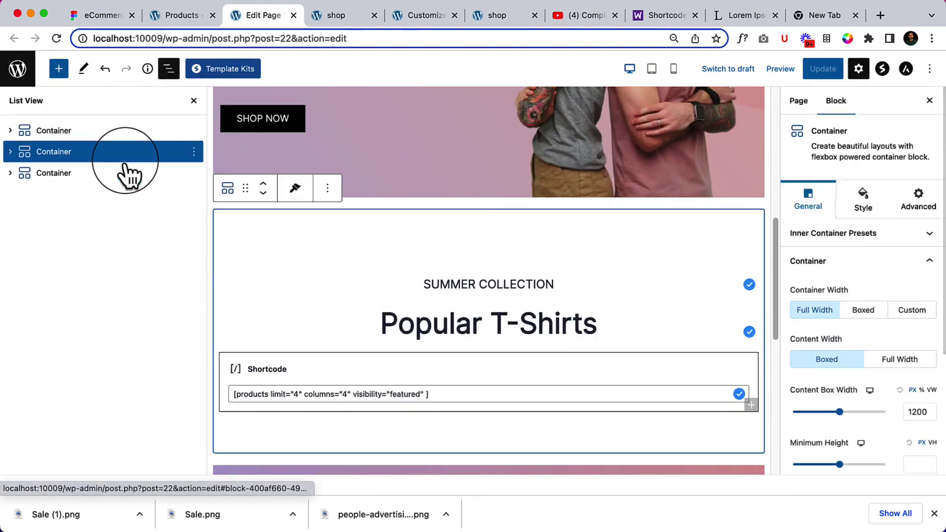
left_click(327, 188)
left_click(346, 247)
- Paste the copied container into a new block below the Sale banner
scroll(526, 287, "down", 7)
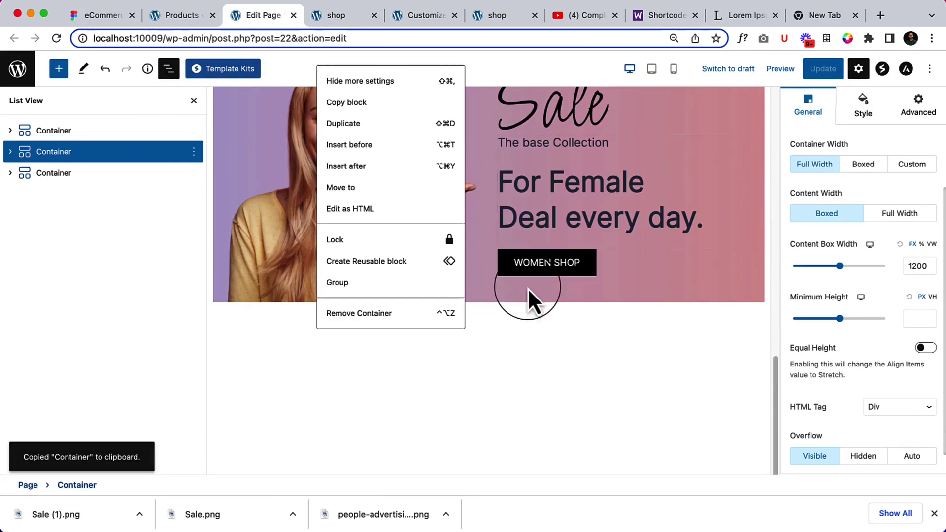
left_click(562, 352)
scroll(493, 355, "down", 6)
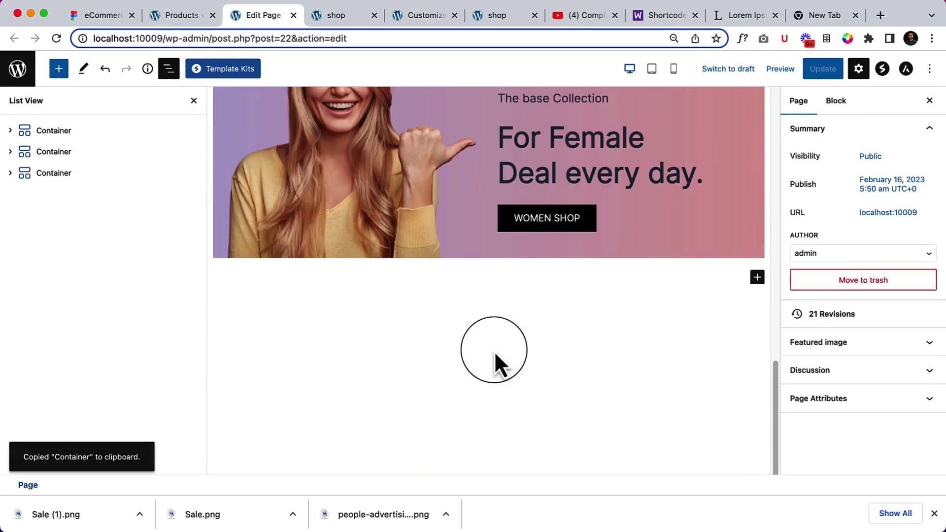
left_click(505, 273)
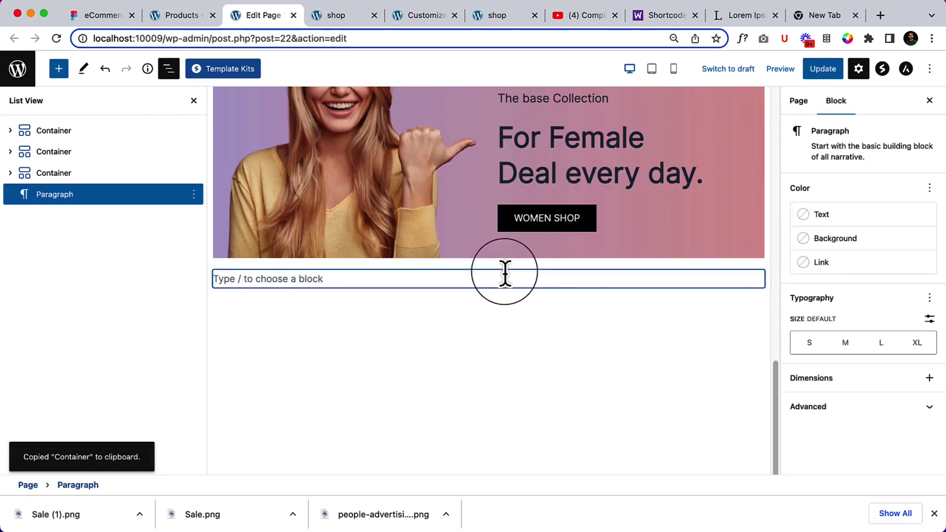
key("super+v")
scroll(505, 273, "down", 3)
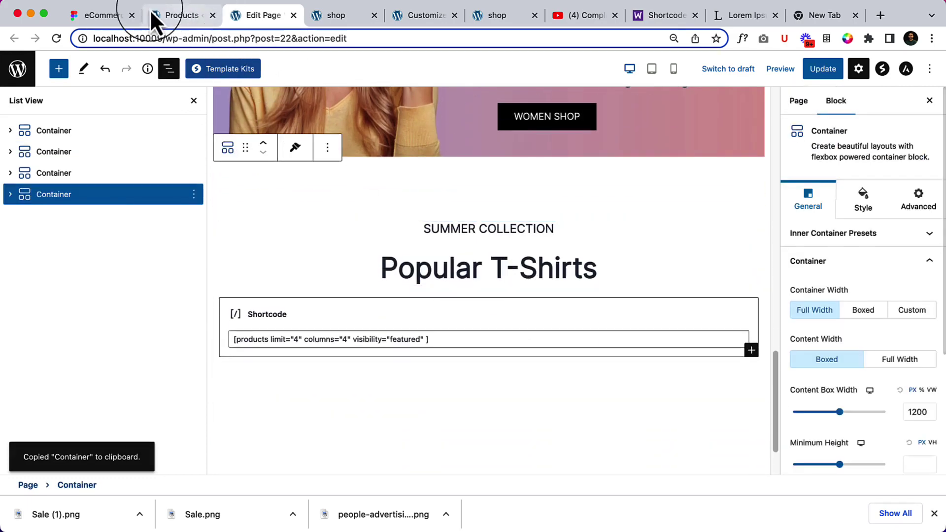
- Copy the ON SALE T-SHIRT heading text from the Figma design
left_click(101, 15)
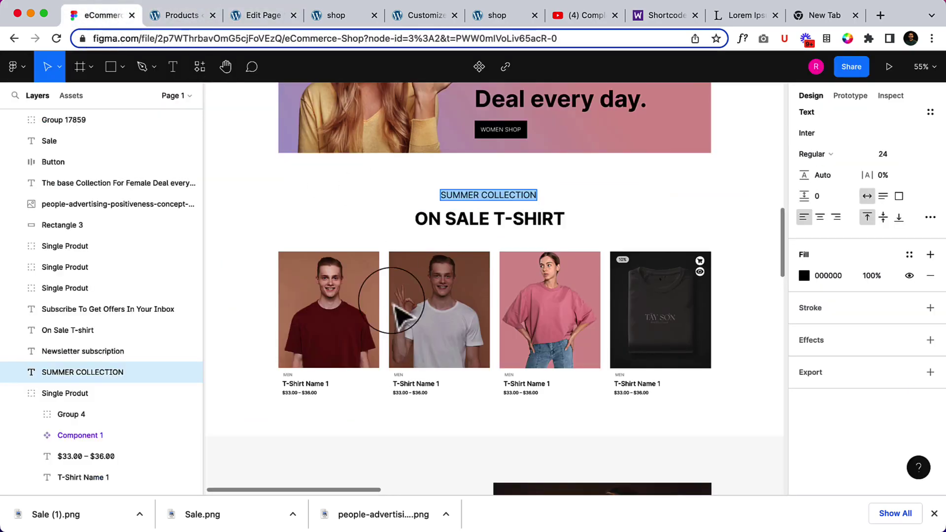
left_click(474, 196)
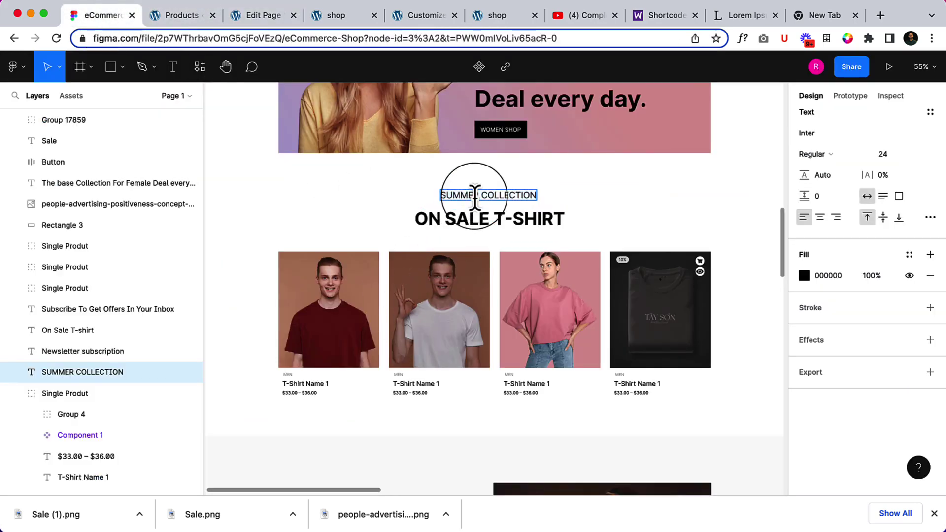
left_click(271, 22)
triple_click(460, 226)
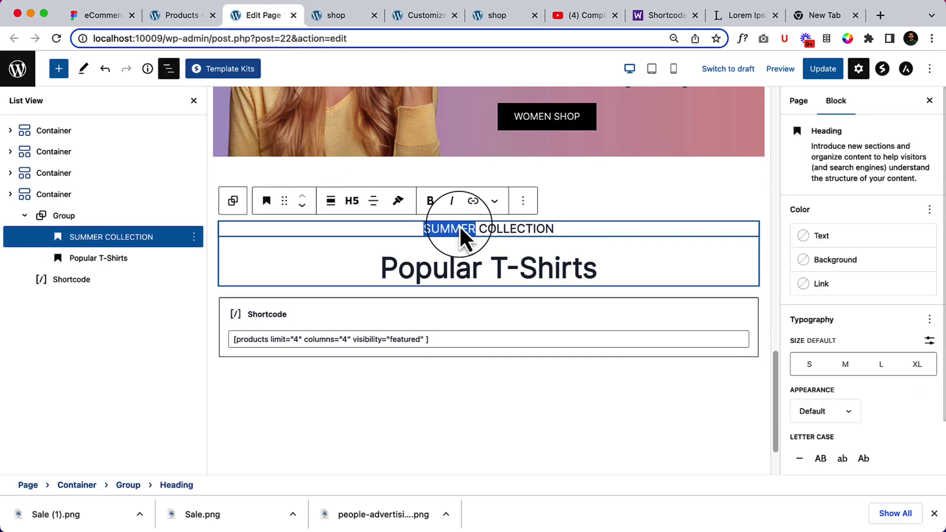
left_click(104, 24)
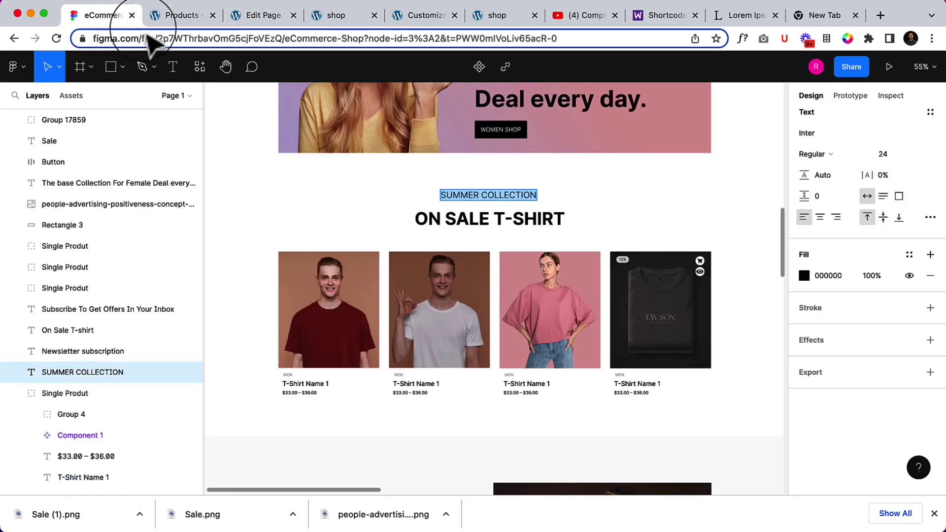
scroll(380, 267, "down", 4)
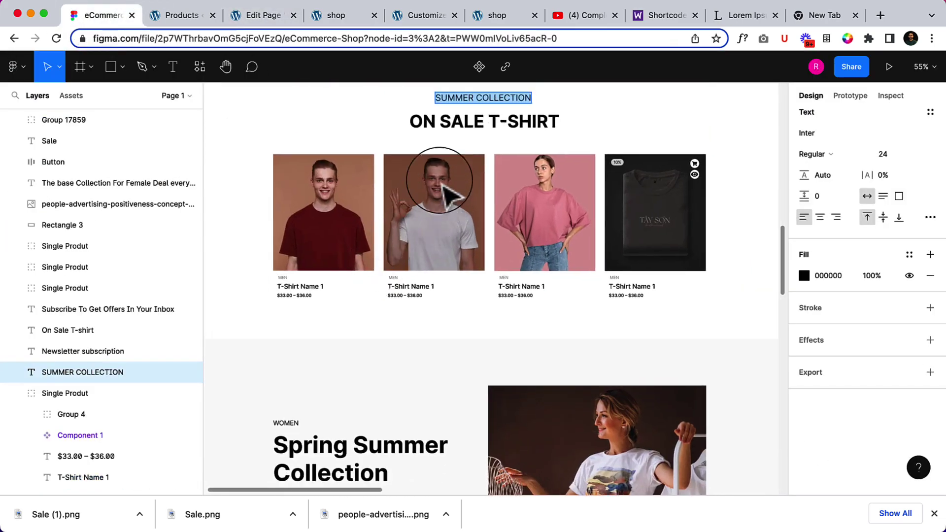
double_click(454, 123)
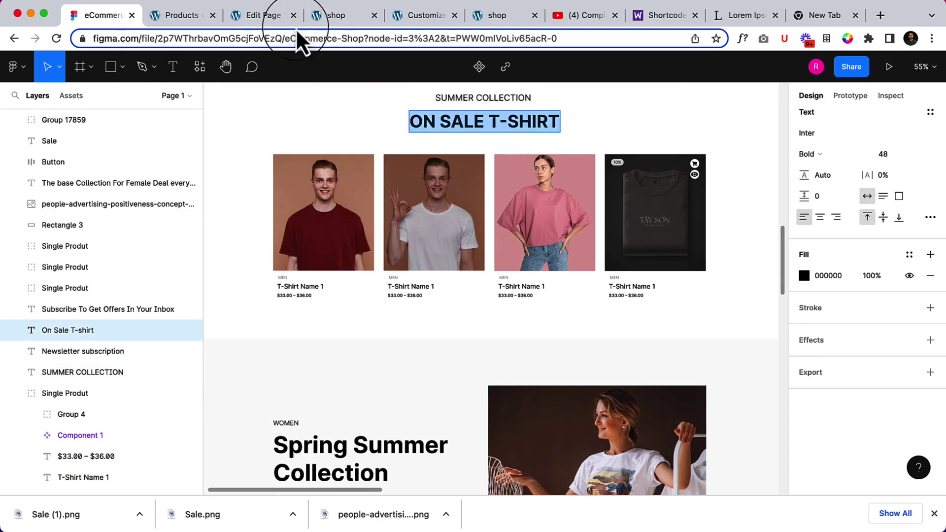
- Paste On Sale T-shirt over the duplicated section's Popular T-Shirts heading
left_click(262, 15)
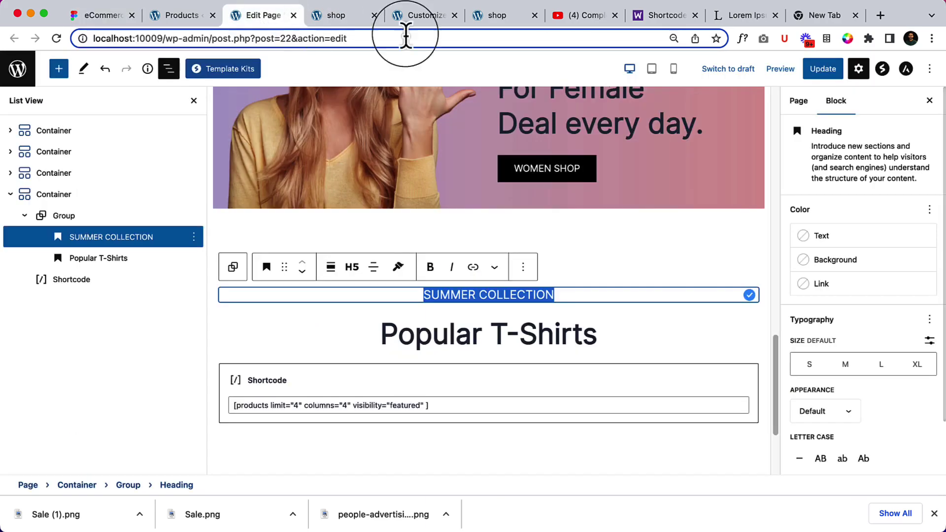
triple_click(452, 328)
key("super+v")
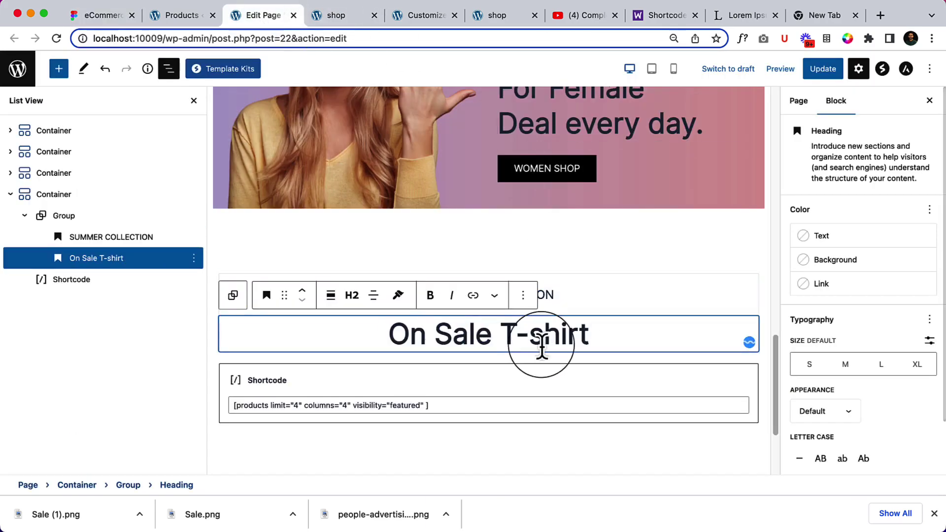
scroll(543, 345, "up", 10)
scroll(542, 345, "down", 4)
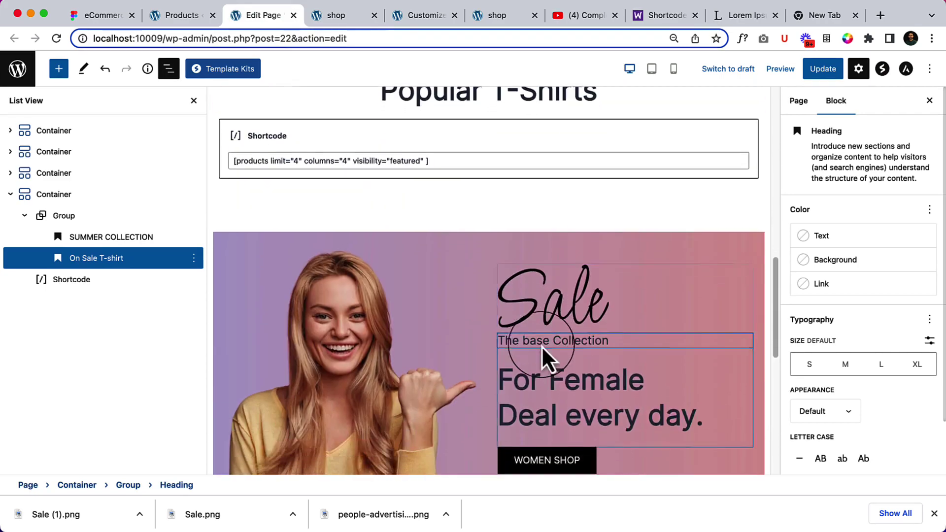
scroll(542, 346, "down", 10)
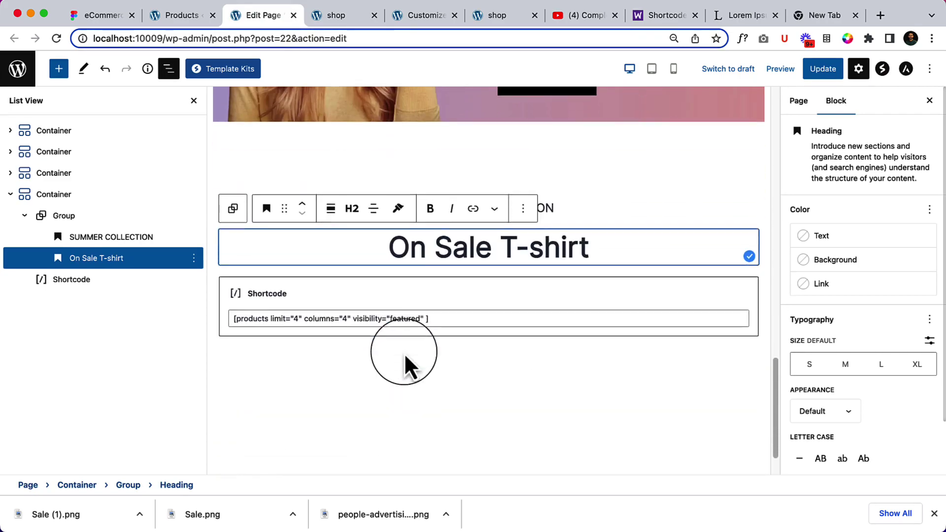
scroll(404, 353, "down", 1)
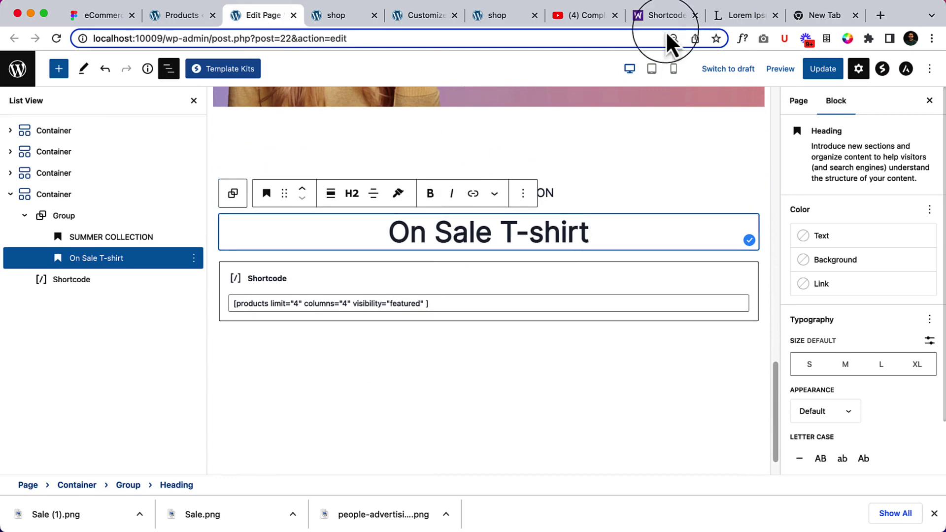
- Search the WooCommerce shortcodes docs for 'sale' and find the sale_products shortcode
left_click(657, 14)
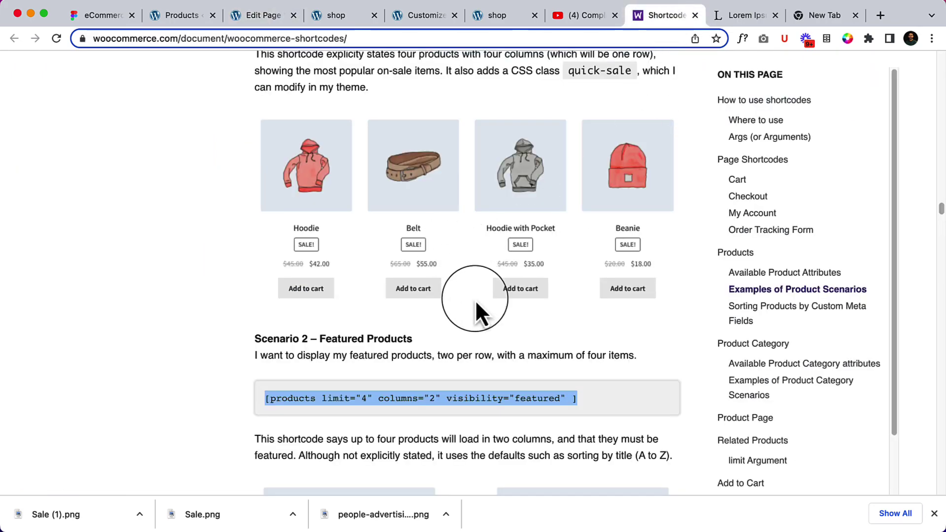
key("super+f")
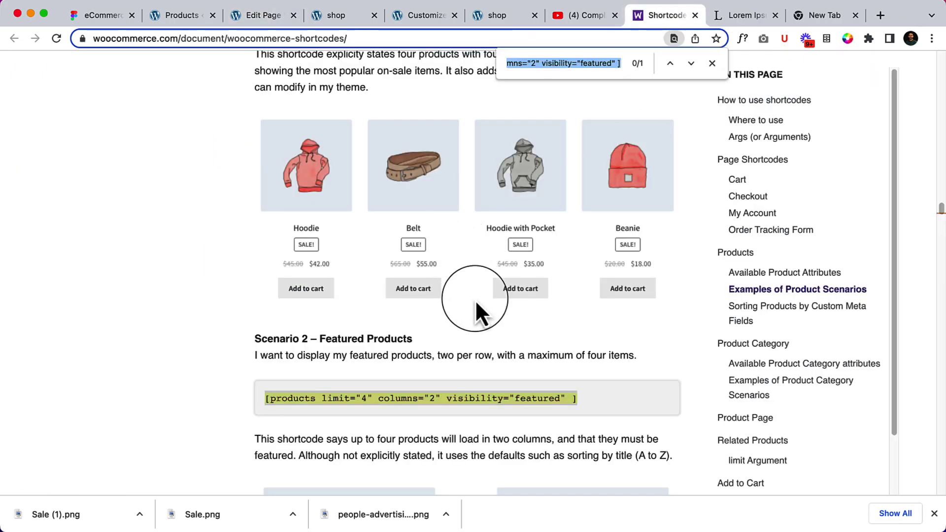
type("sale")
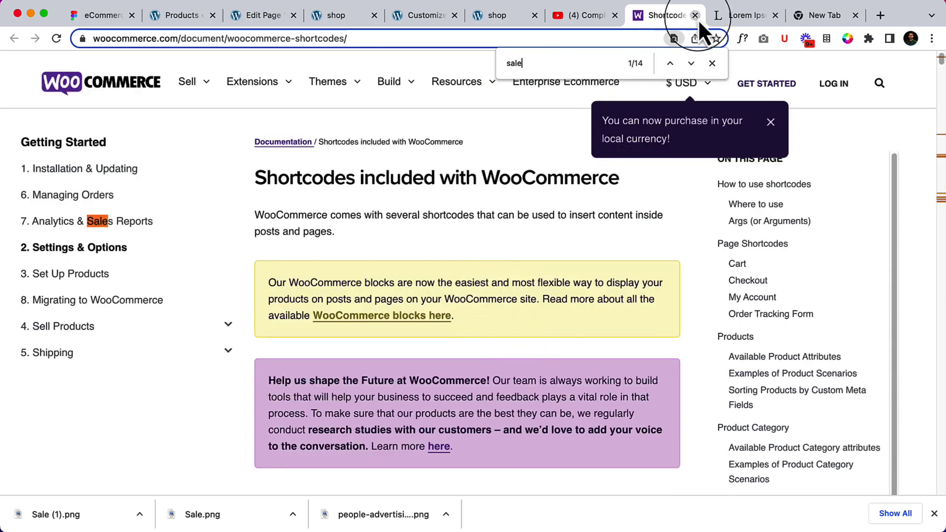
left_click(691, 63)
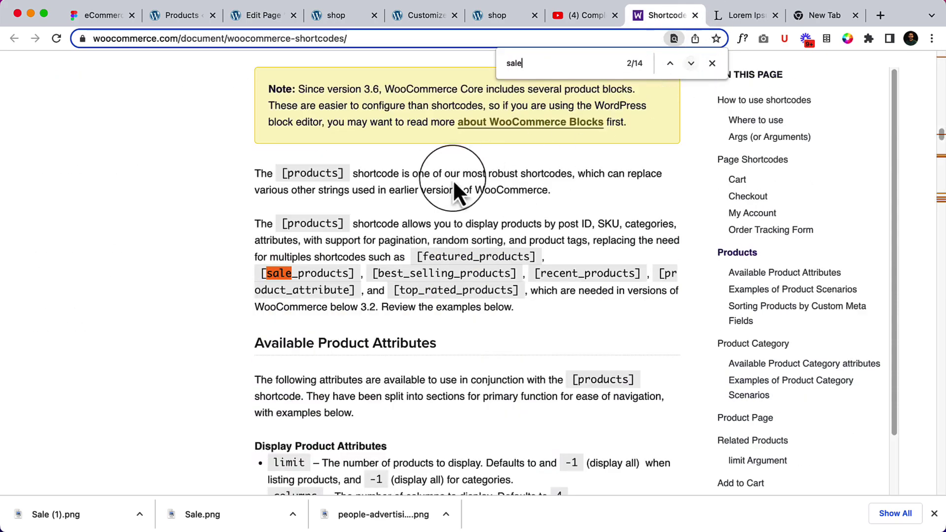
double_click(300, 280)
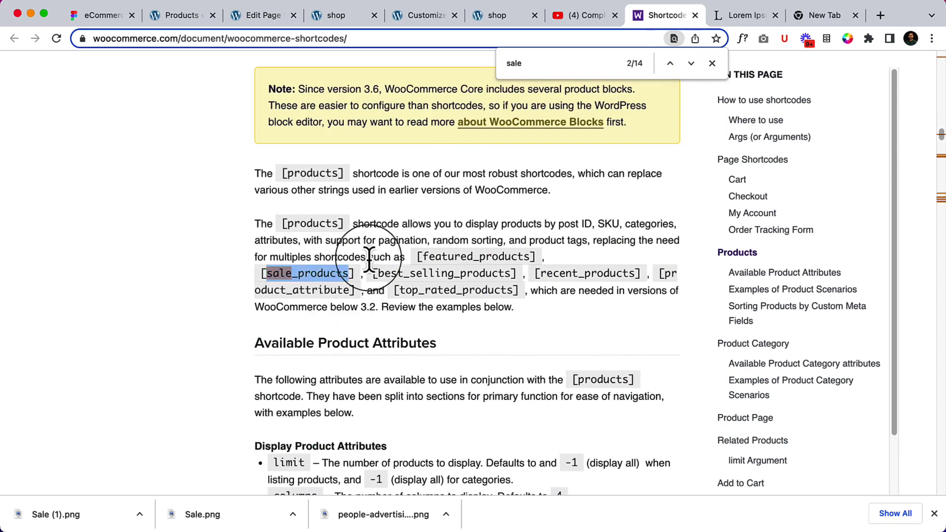
scroll(458, 313, "down", 3)
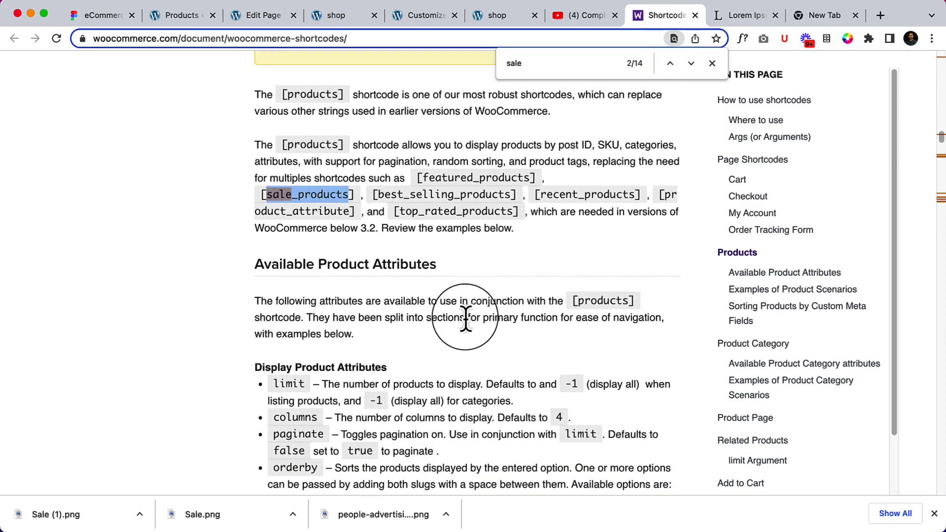
scroll(466, 318, "down", 15)
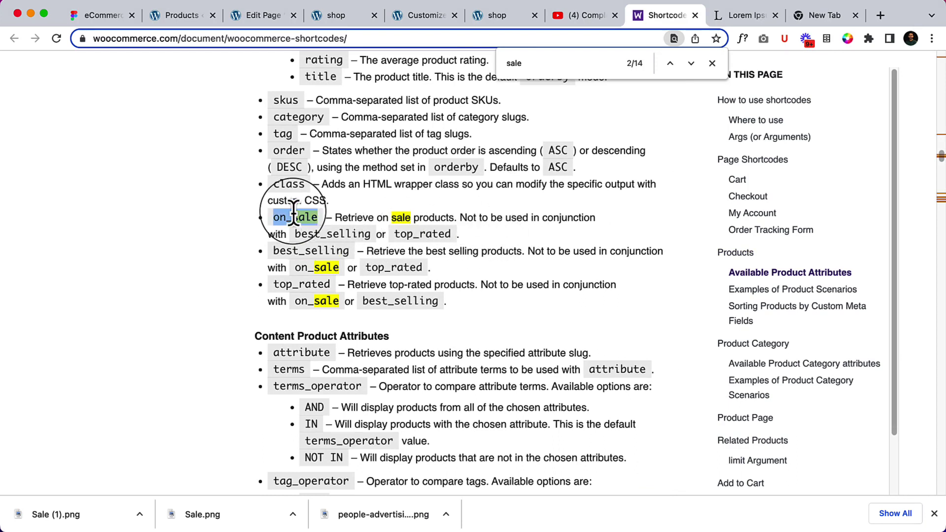
- Search the page for on_sale and scroll to the Scenario 1 on_sale="true" example
key("super+v")
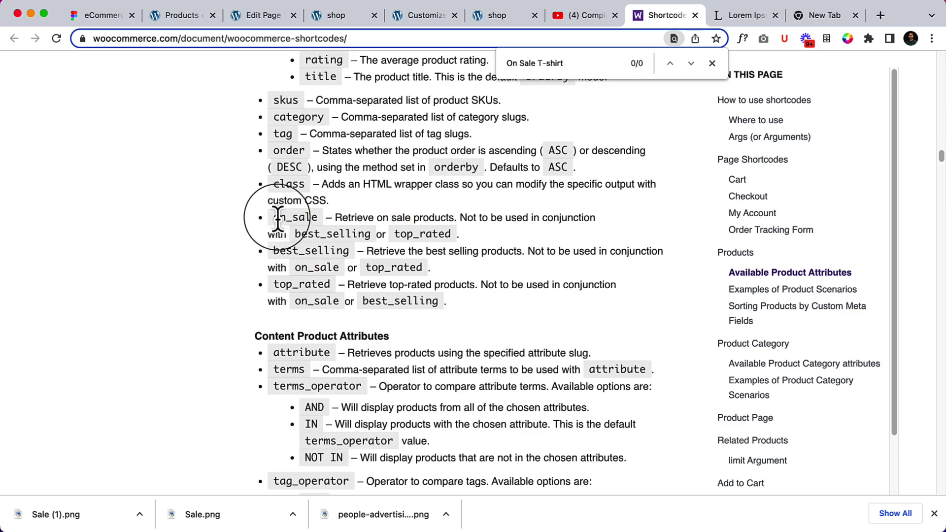
left_click(577, 63)
type("on_sale")
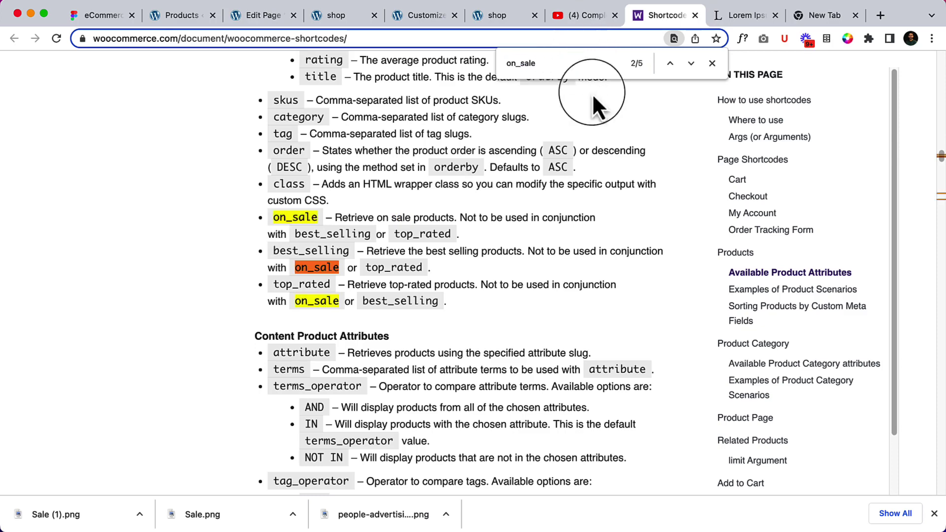
scroll(482, 287, "down", 1)
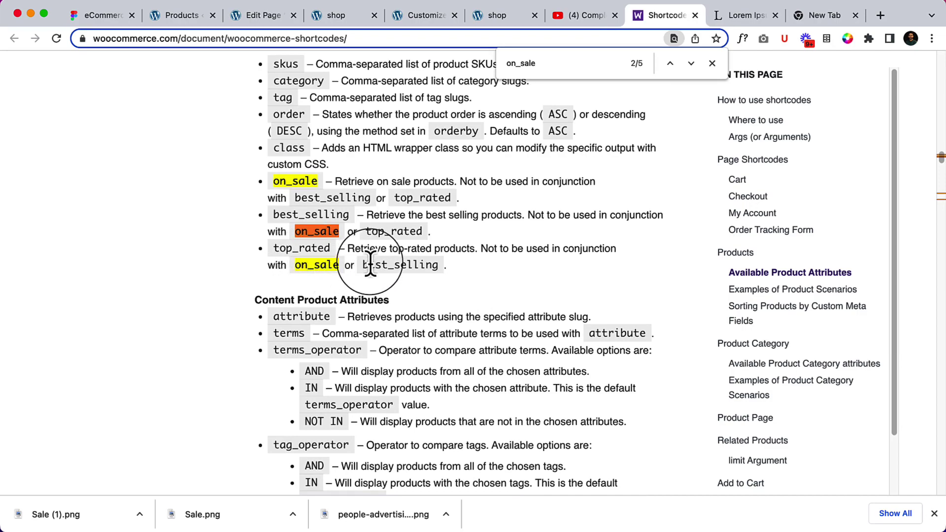
scroll(393, 232, "down", 1)
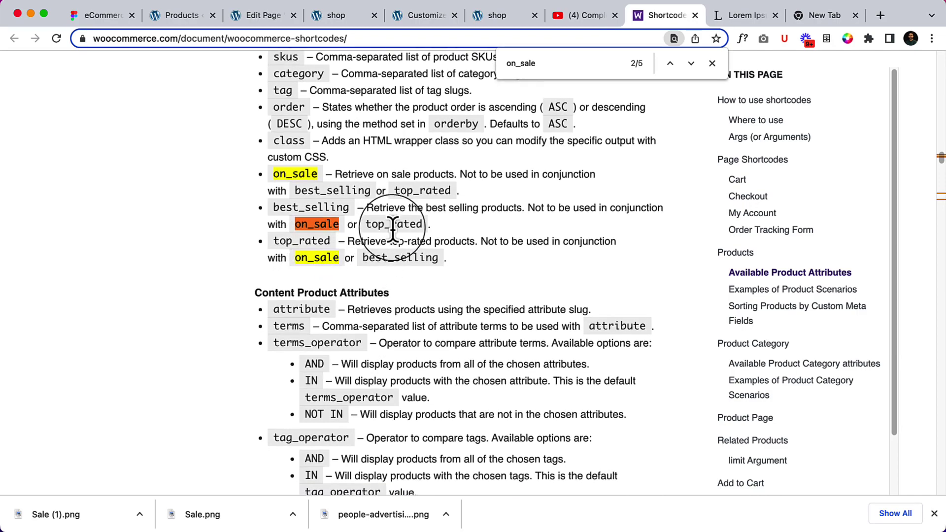
scroll(393, 230, "down", 10)
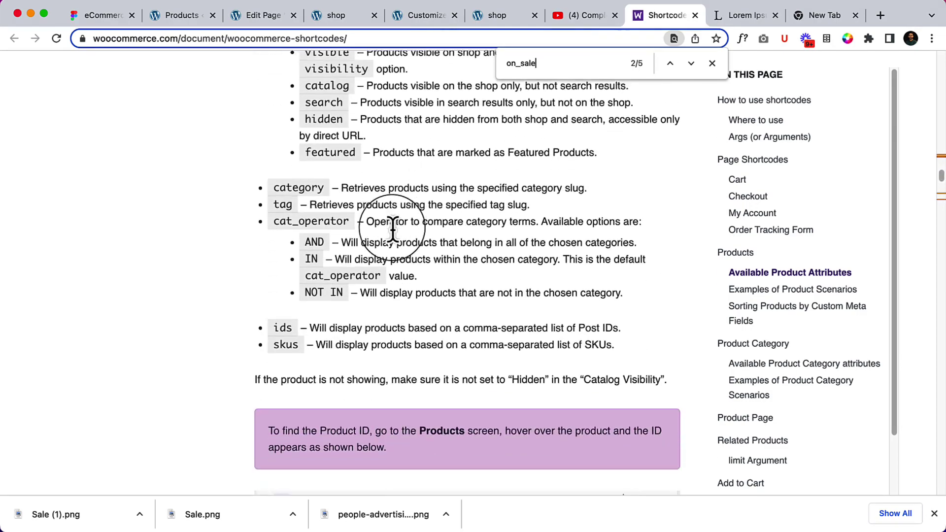
scroll(393, 229, "down", 10)
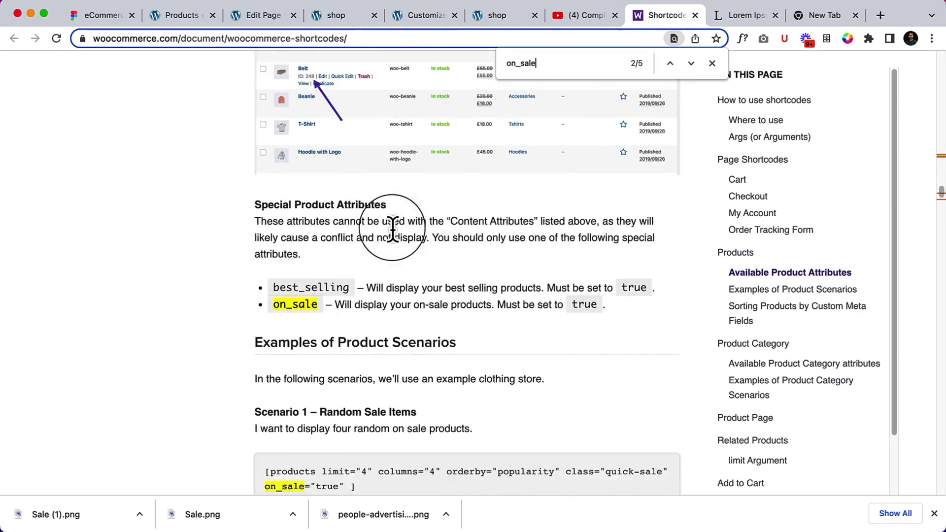
scroll(392, 229, "down", 5)
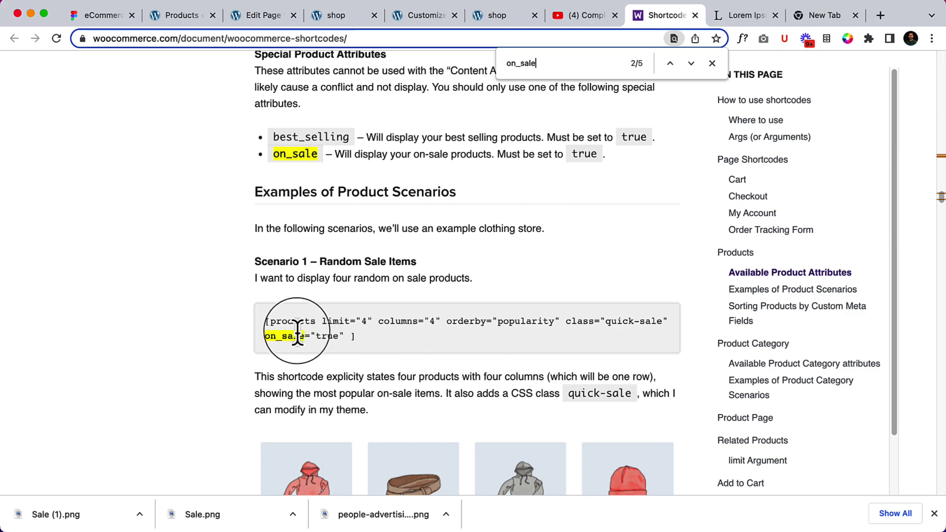
scroll(355, 345, "down", 1)
scroll(366, 335, "down", 1)
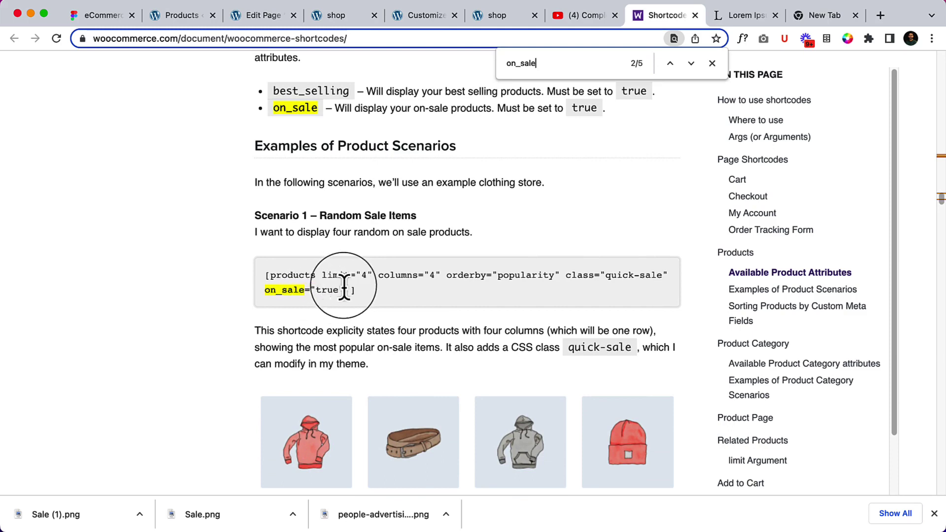
- Change the shortcode to [products limit="4" columns="4" on_sale="true"] and update the page
left_click(261, 19)
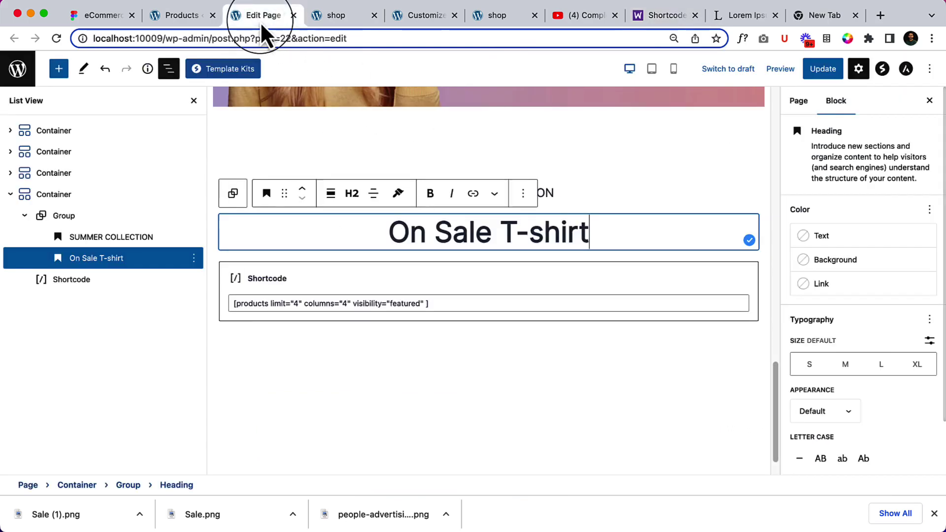
left_click(402, 303)
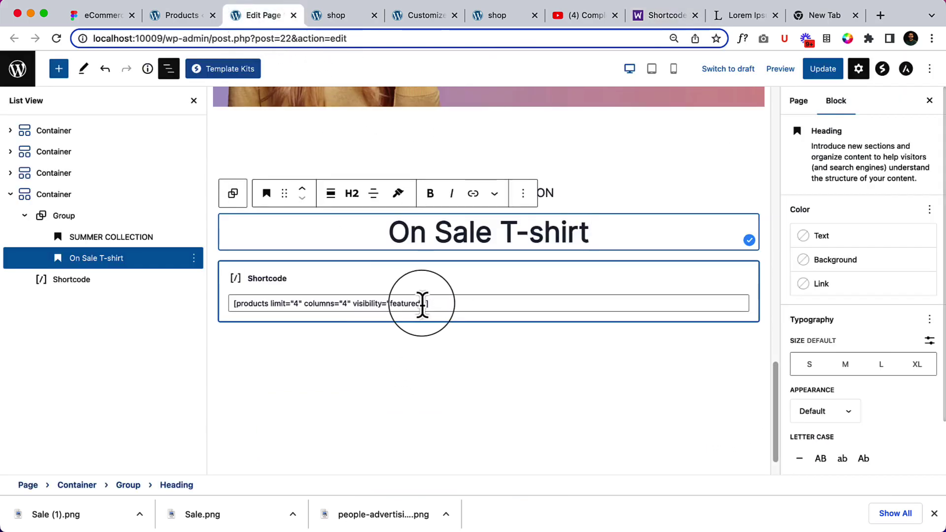
left_click_drag(424, 303, 391, 303)
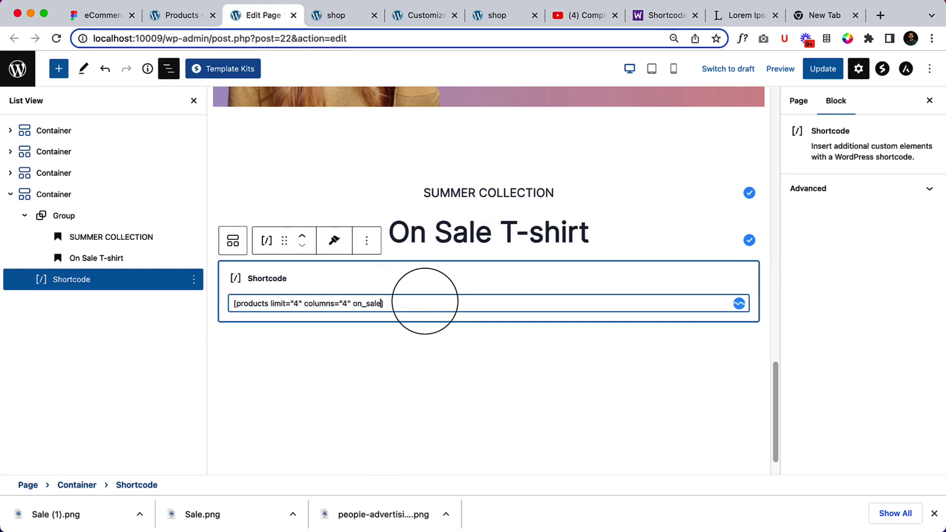
type("=\"true")
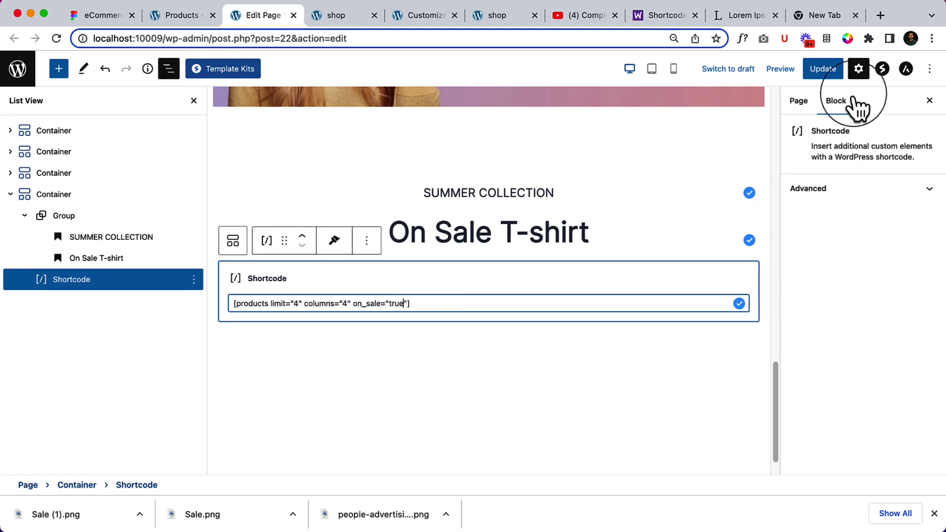
left_click(824, 70)
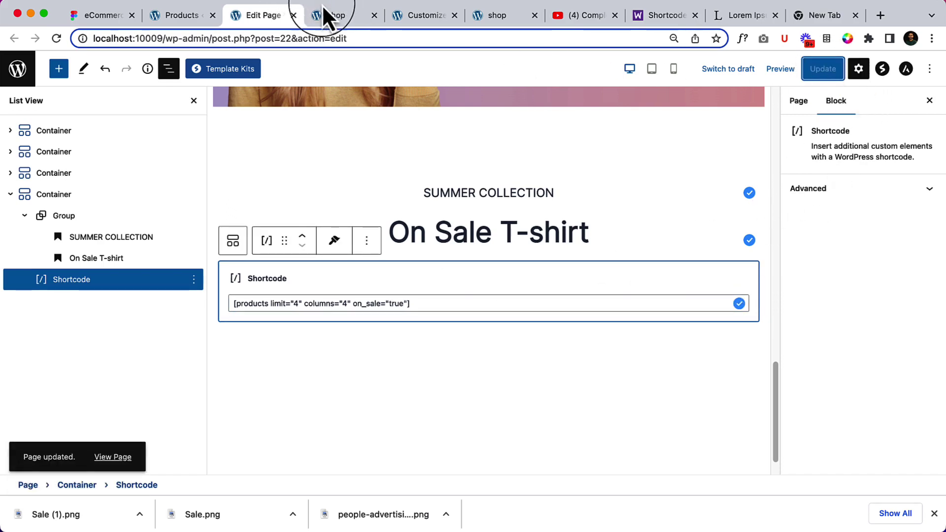
left_click(340, 16)
left_click(360, 39)
- Reload the home page and check the On Sale T-shirt section shows four Sale! products
key("Return")
scroll(407, 170, "down", 5)
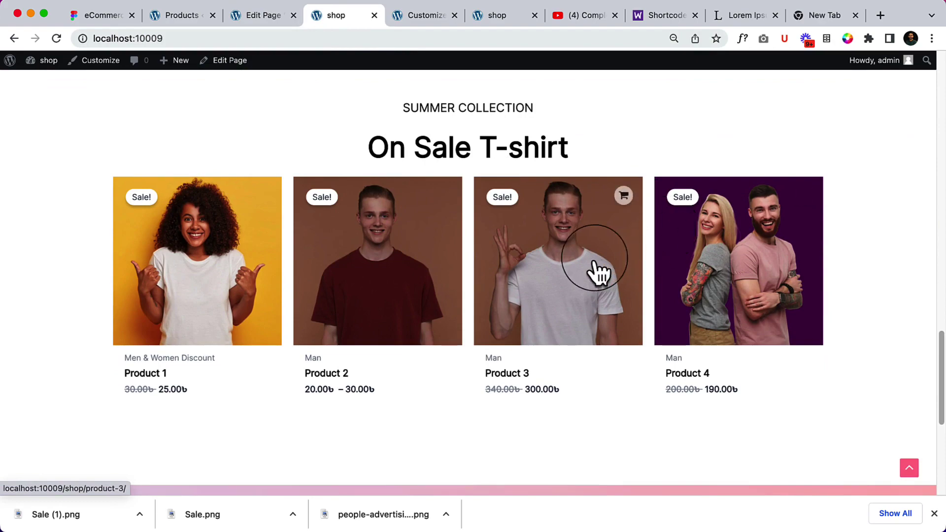
scroll(408, 322, "up", 2)
scroll(407, 326, "down", 5)
scroll(403, 316, "up", 15)
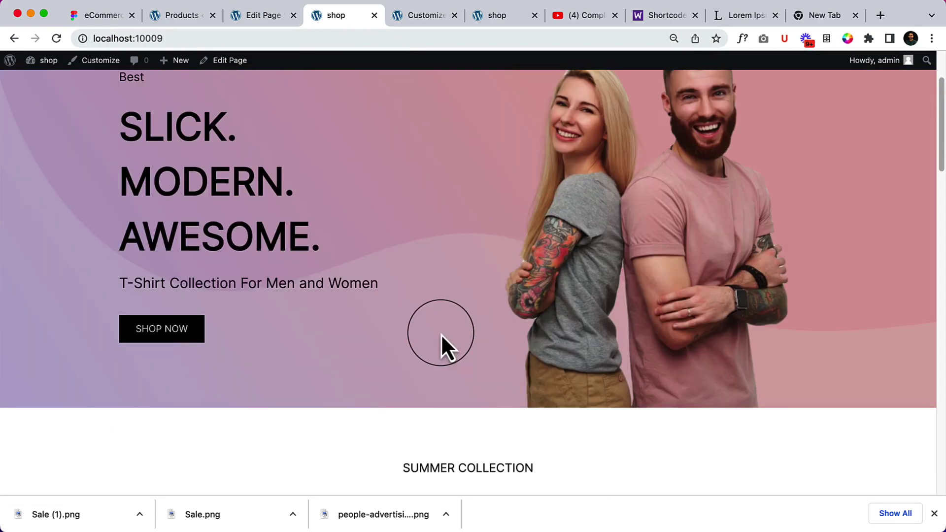
scroll(441, 333, "up", 3)
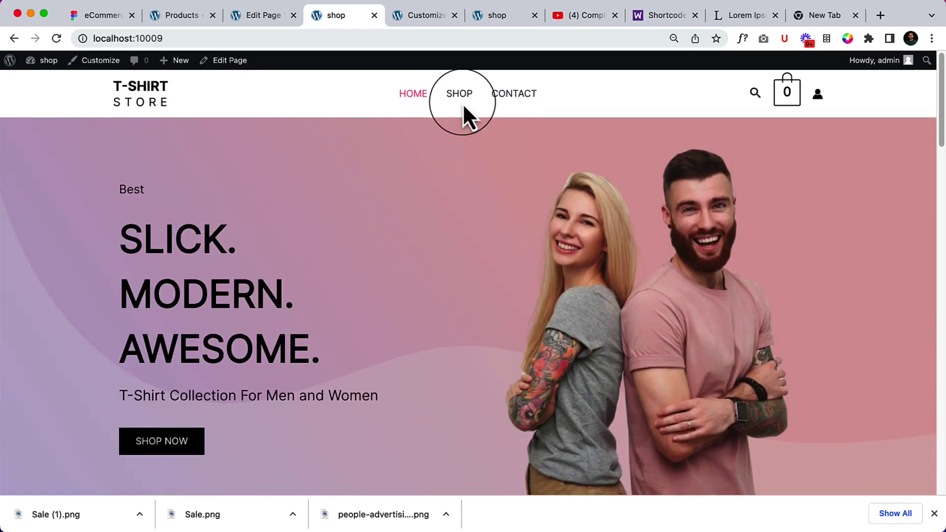
- Open Product 1's page from the Shop page
left_click(463, 105)
scroll(562, 278, "down", 5)
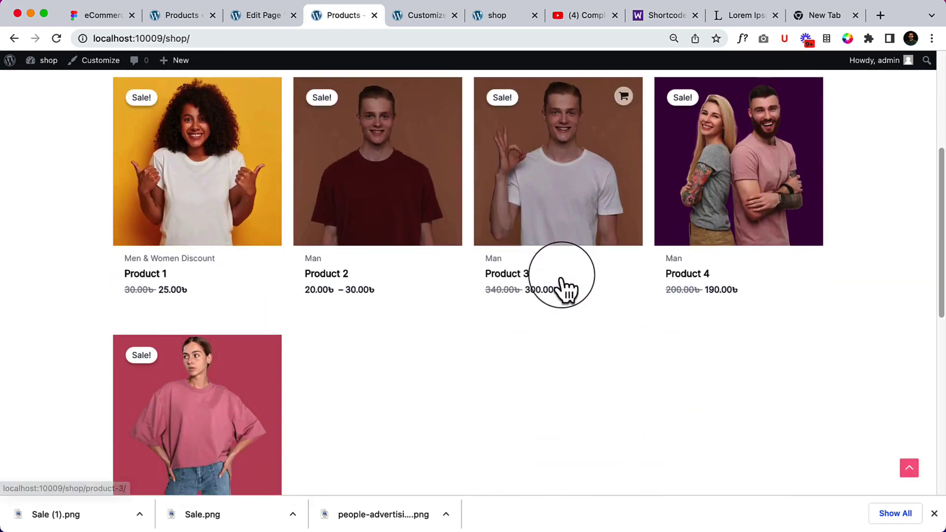
scroll(562, 279, "up", 3)
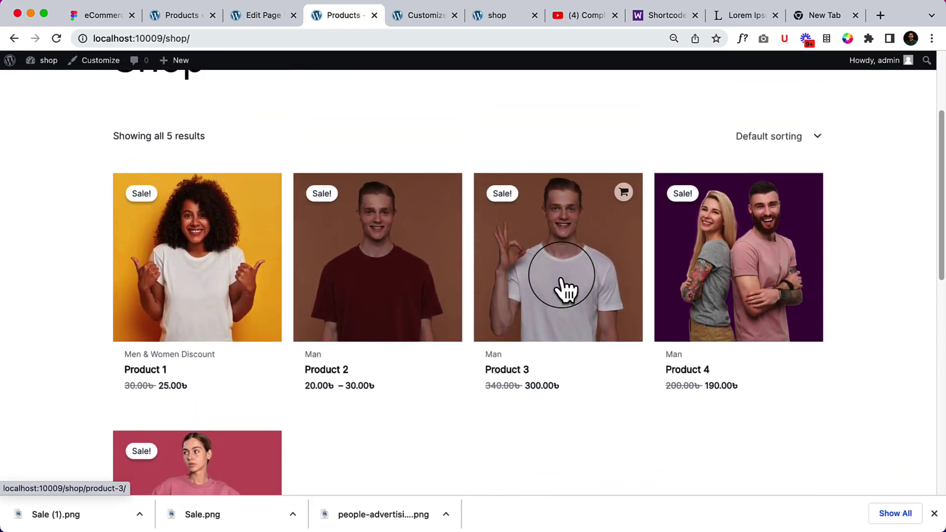
left_click(225, 246)
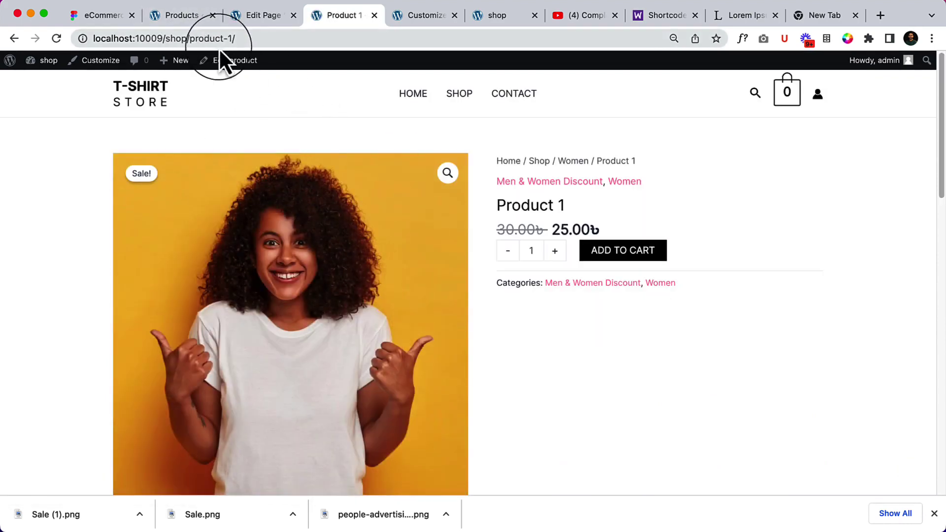
- Set Product 1's stock status to Out of stock in its Inventory settings
left_click(224, 60)
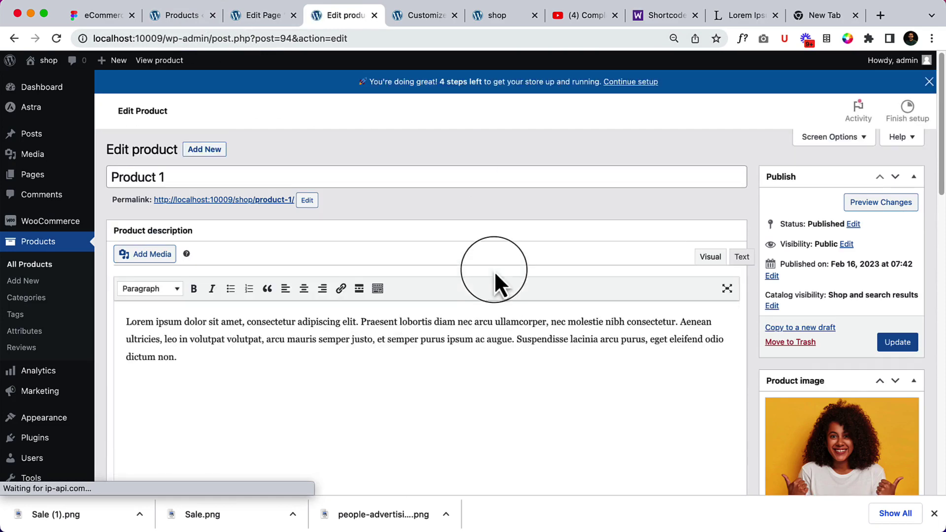
scroll(495, 270, "down", 10)
scroll(495, 271, "down", 1)
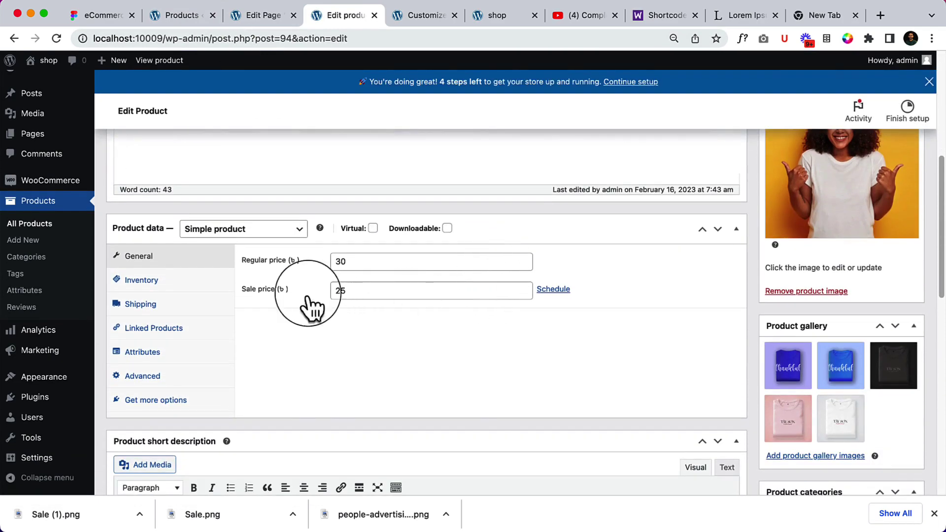
left_click(197, 280)
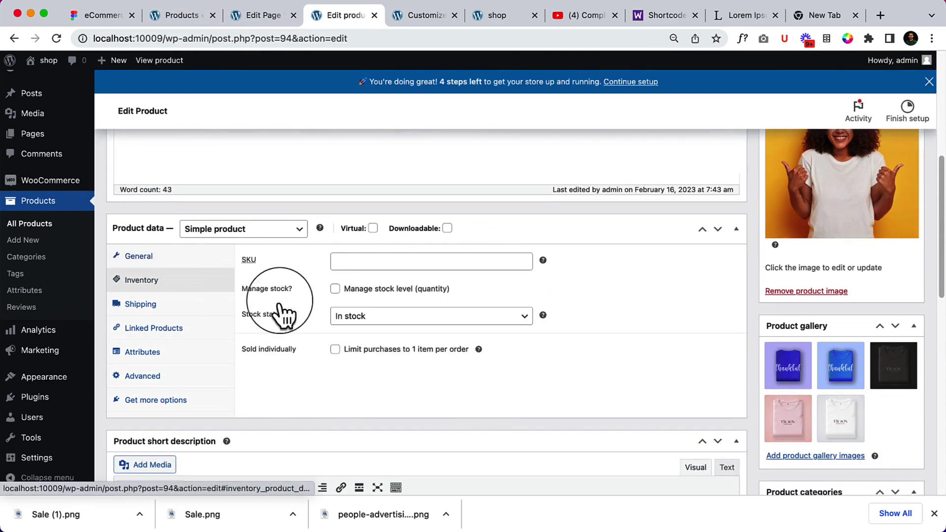
left_click(351, 318)
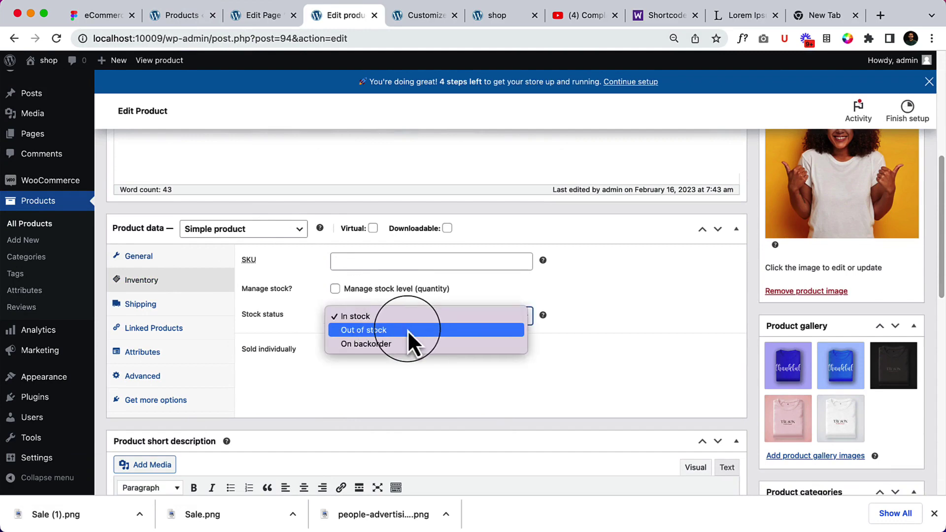
left_click(407, 330)
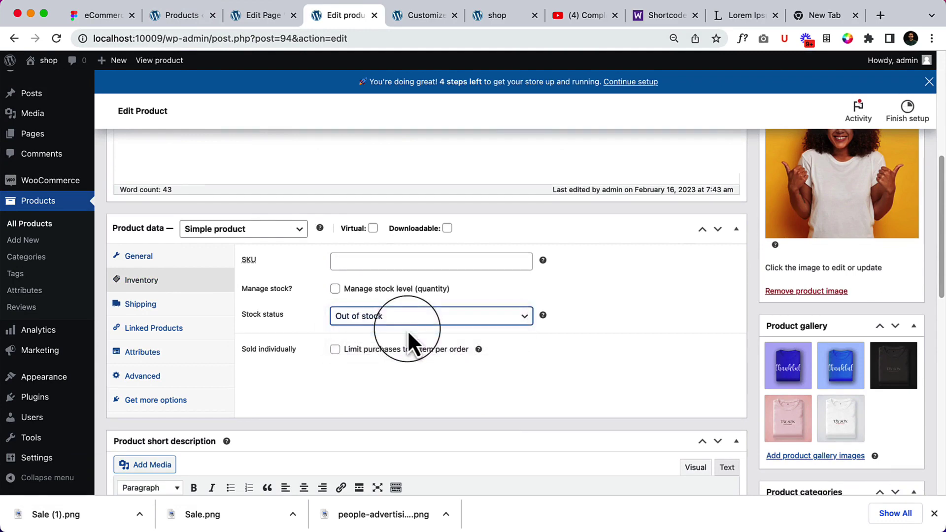
left_click(206, 261)
scroll(596, 258, "up", 10)
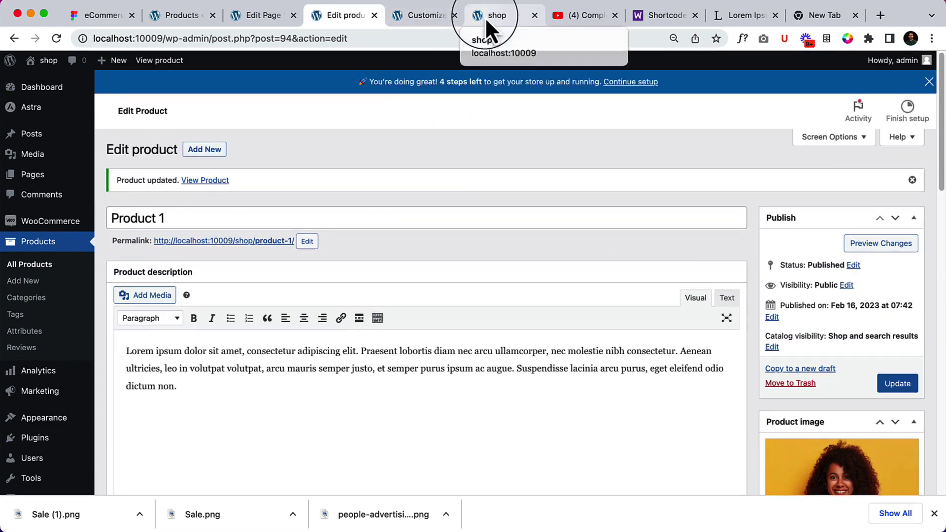
- Check the live home page's On Sale T-shirt row for Product 1's OUT OF STOCK label
left_click(486, 16)
scroll(350, 142, "up", 10)
left_click(144, 98)
scroll(543, 333, "down", 20)
scroll(535, 351, "up", 3)
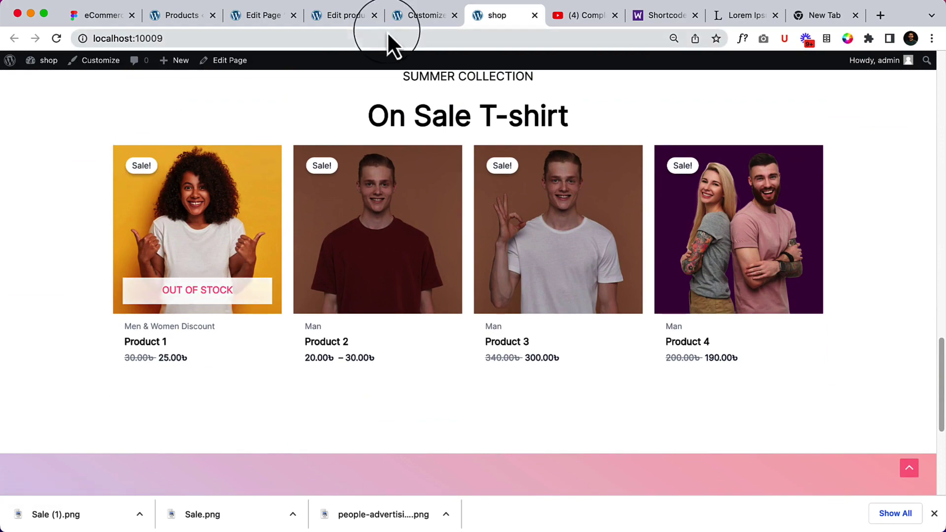
- Delete Product 1's sale price and update the product
left_click(341, 18)
scroll(455, 340, "down", 5)
scroll(316, 473, "down", 2)
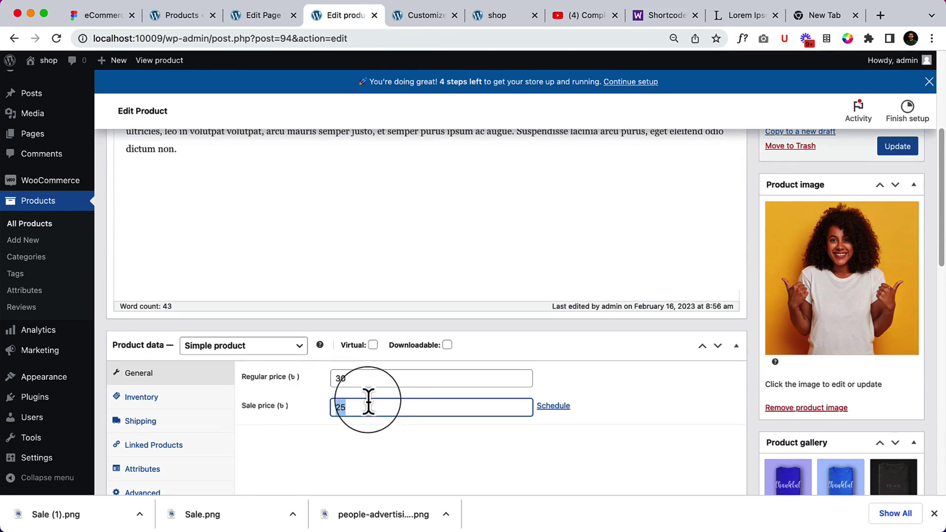
key("BackSpace")
left_click(897, 145)
- Reload the live home page to confirm the On Sale T-shirt row shows Products 2–5
left_click(473, 15)
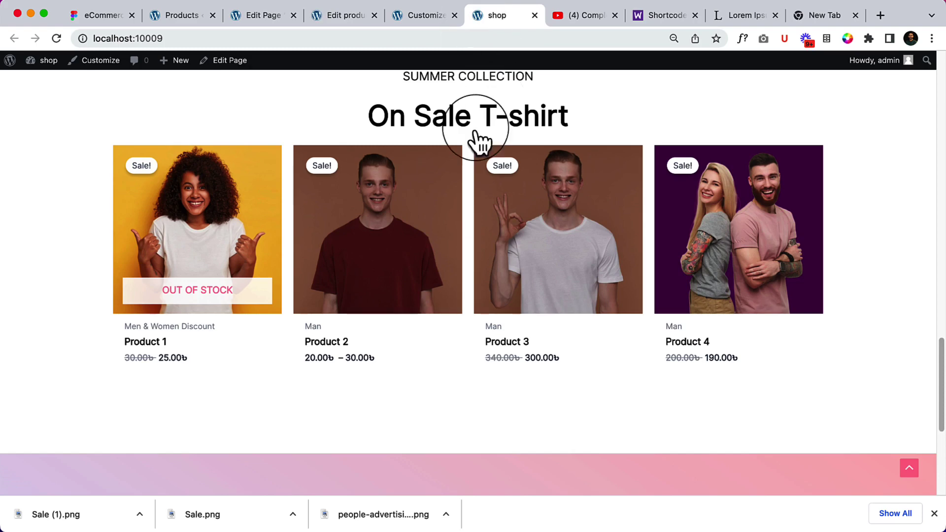
right_click(321, 119)
left_click(357, 155)
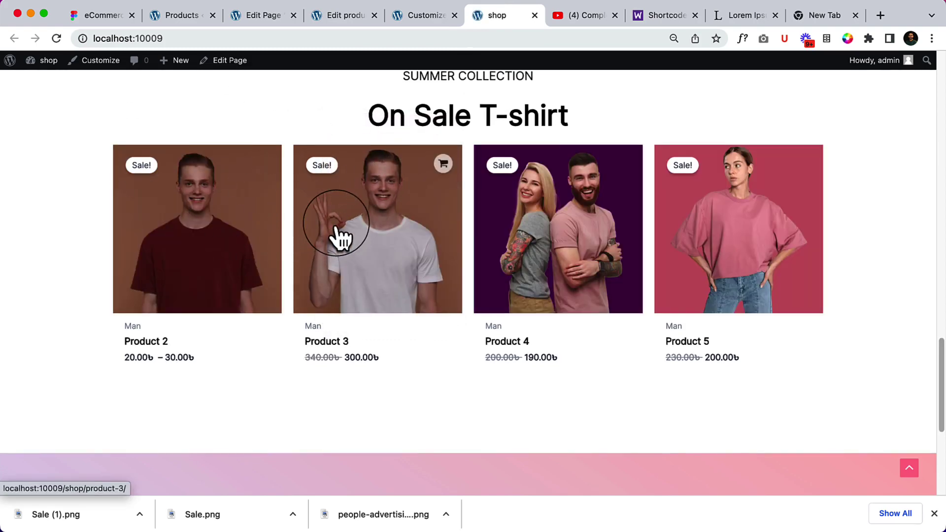
scroll(522, 306, "up", 7)
scroll(523, 306, "down", 9)
scroll(523, 305, "up", 11)
scroll(523, 306, "down", 5)
scroll(522, 297, "down", 8)
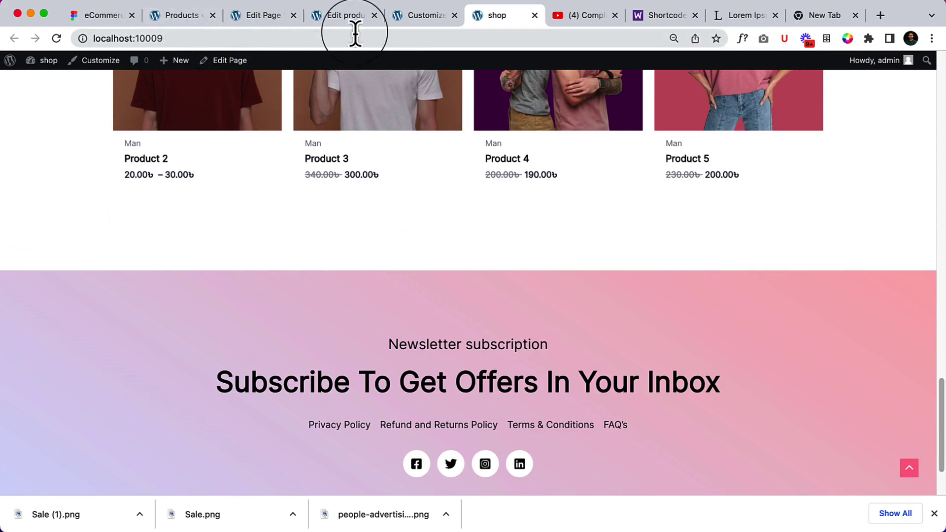
left_click(103, 15)
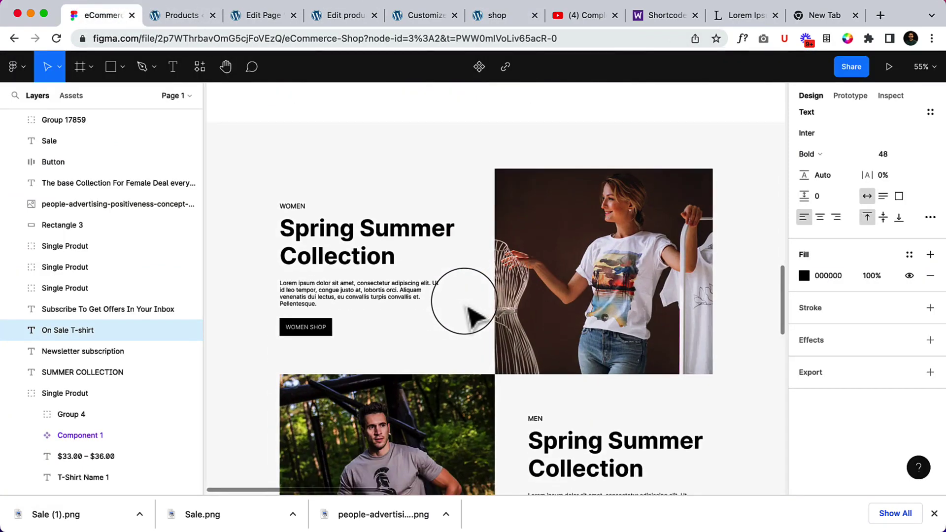